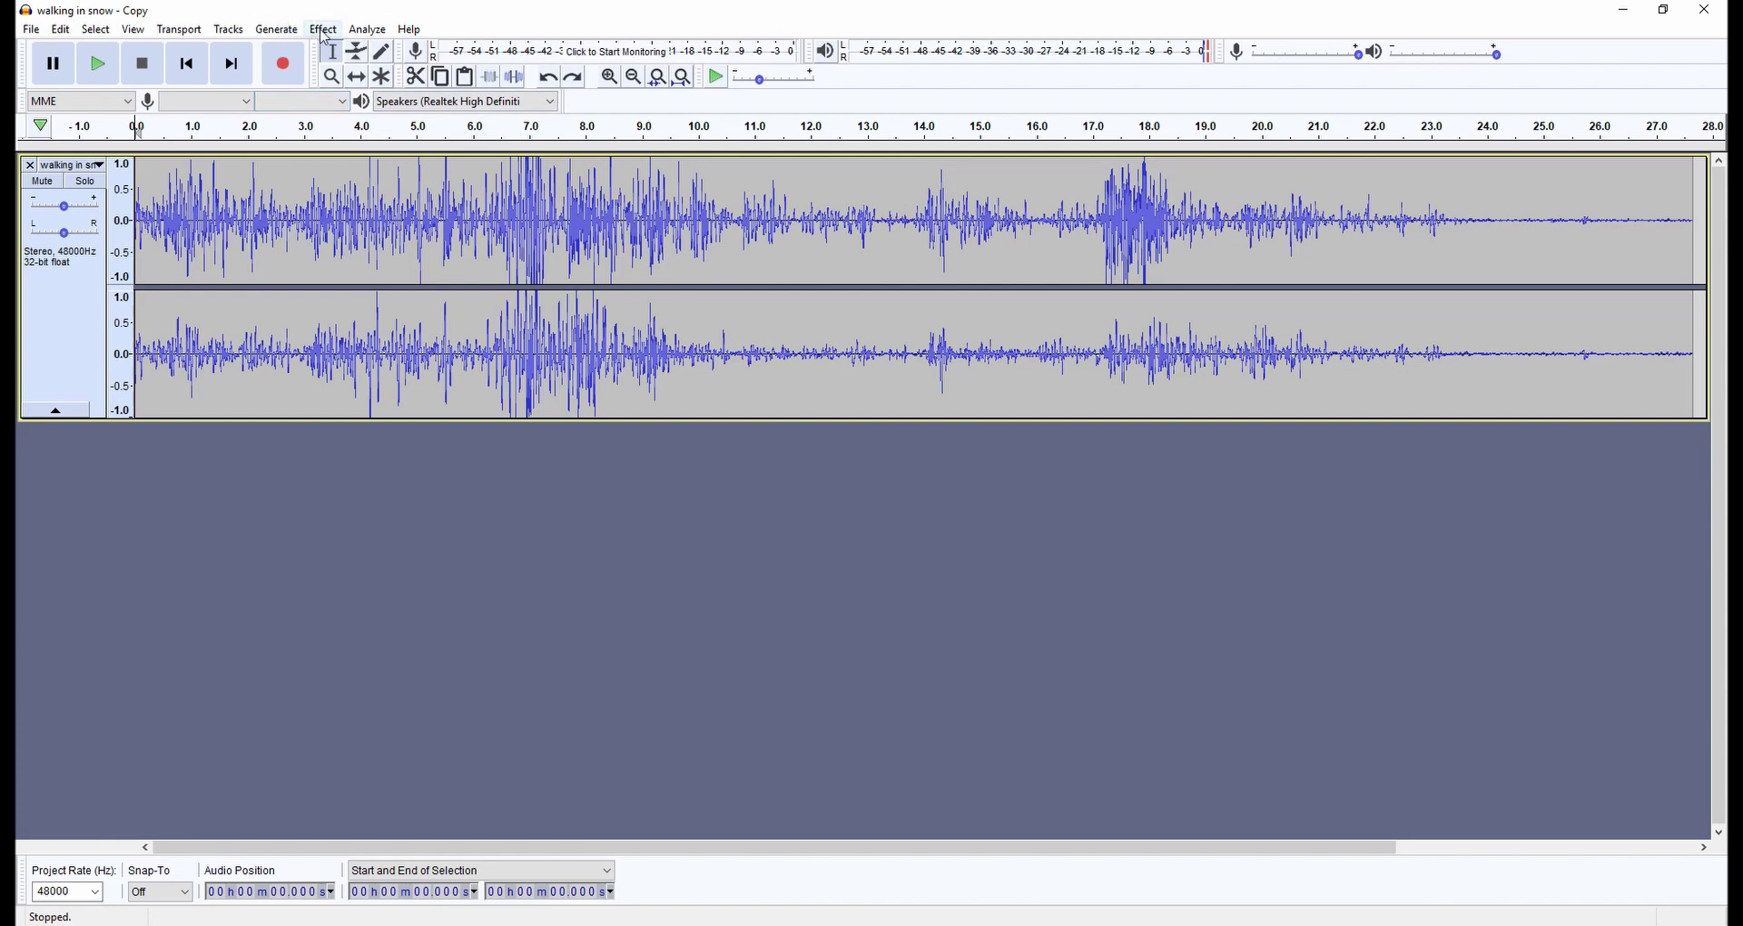
Capture a noise profile from the quiet tail between 24.4 and 25.5 s
left_click(324, 31)
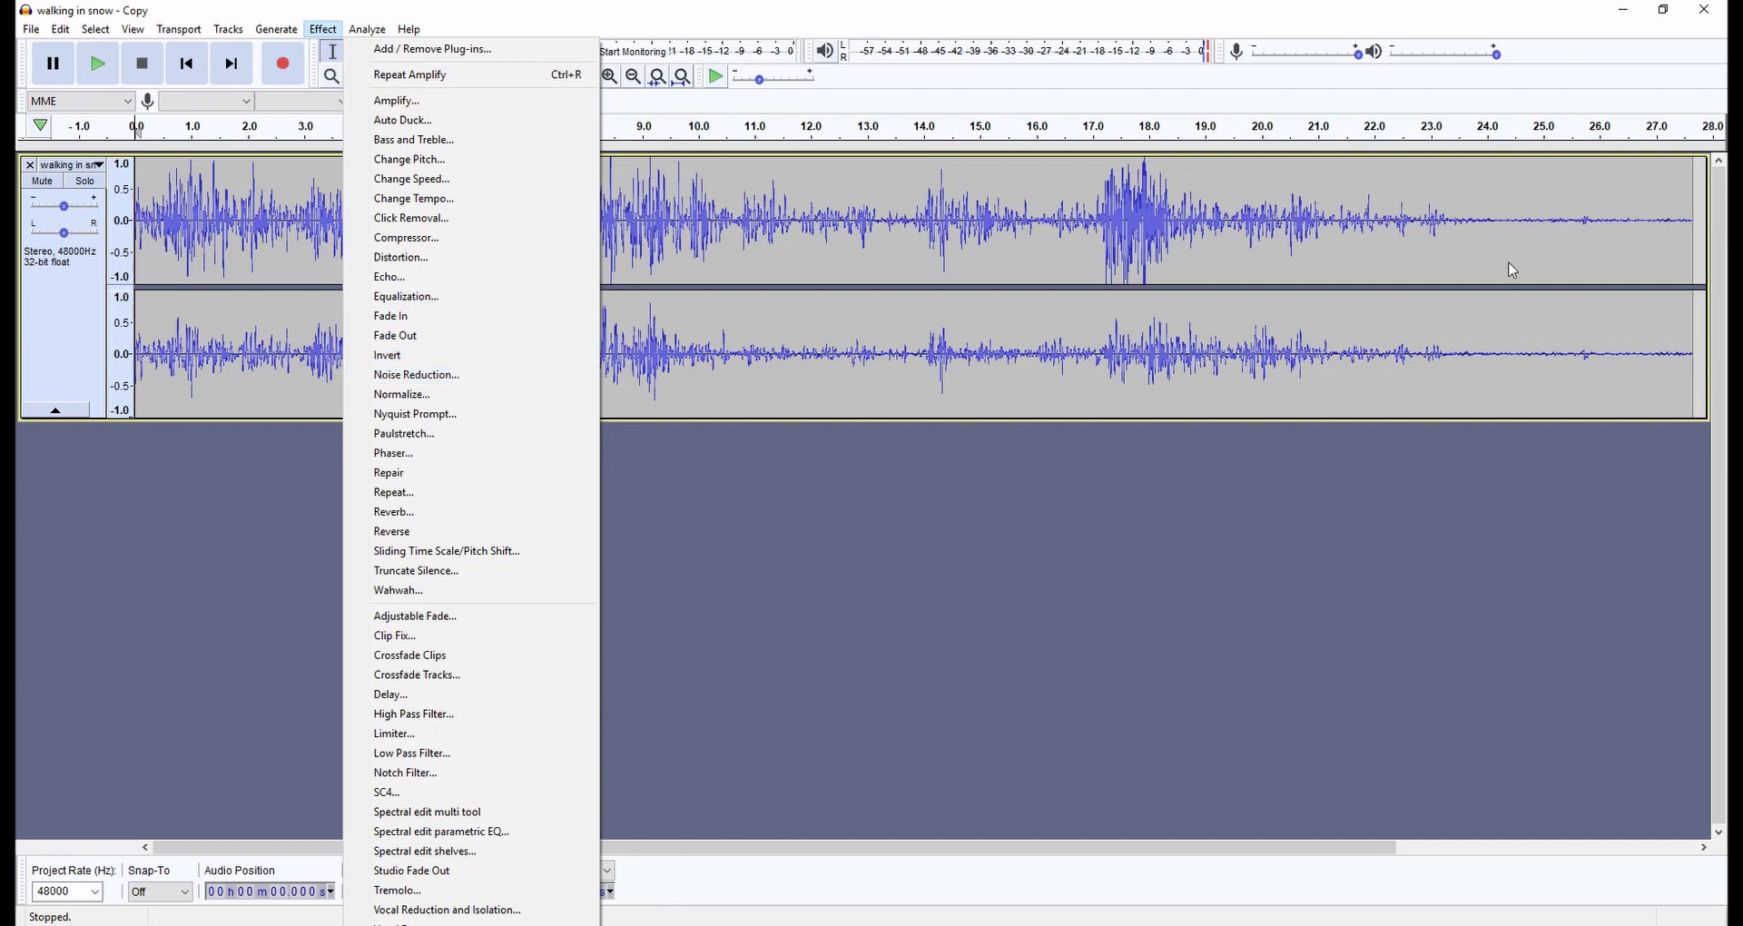
left_click(1528, 222)
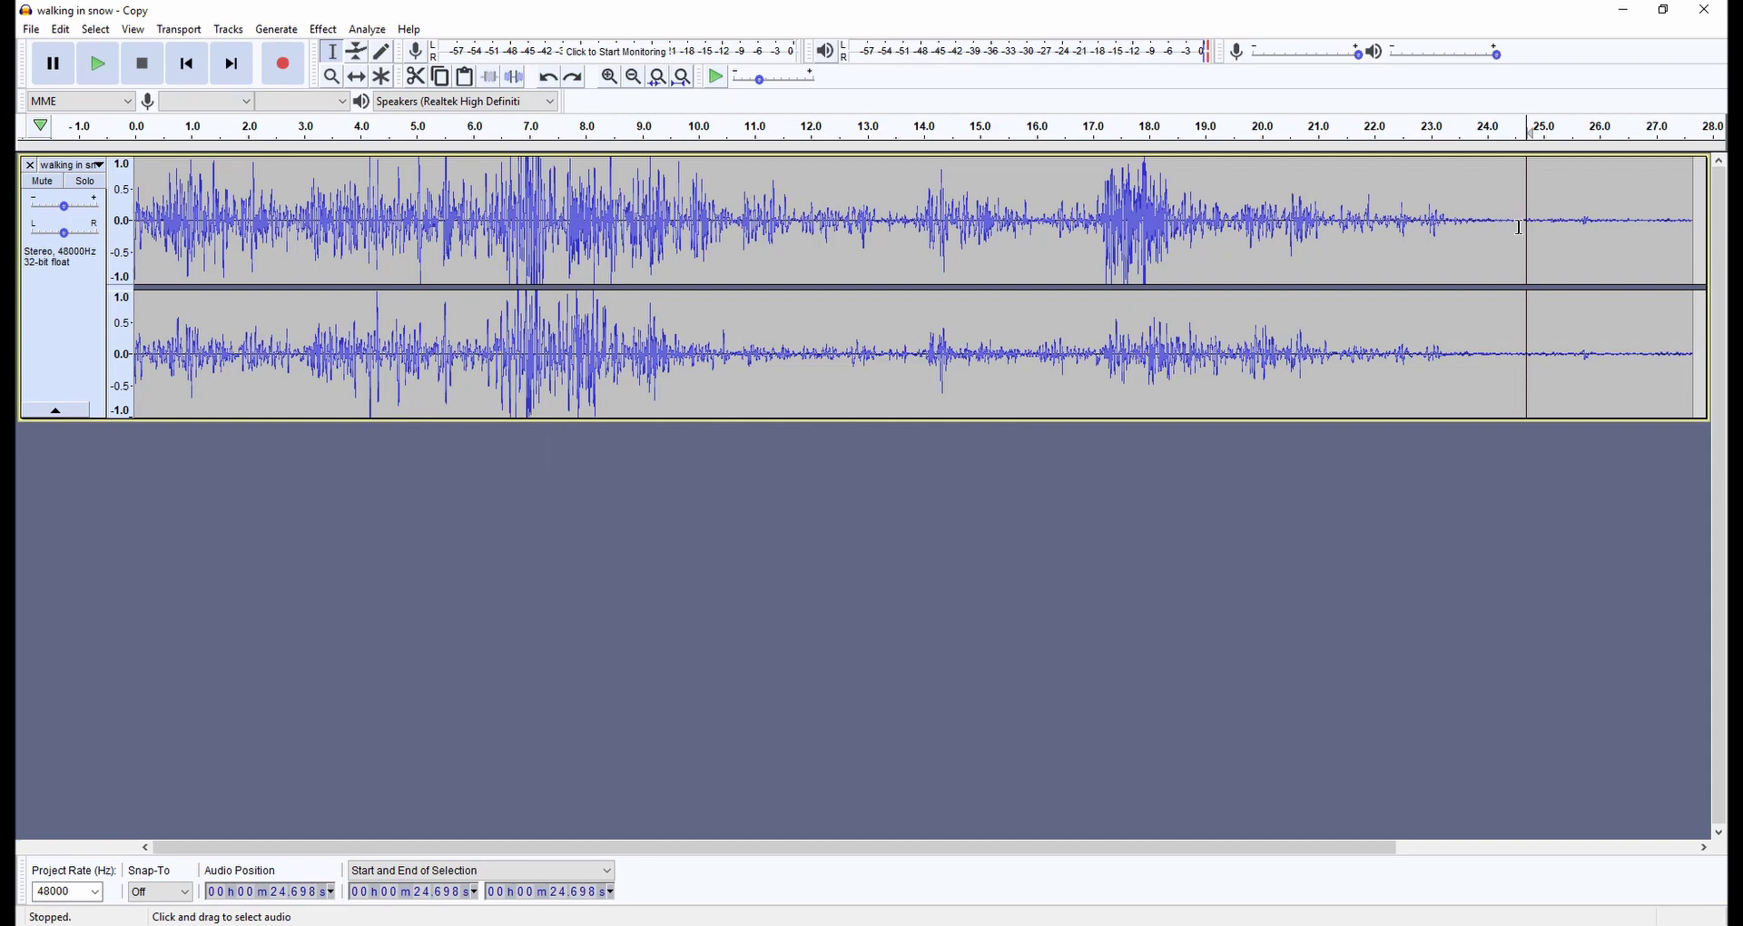
left_click_drag(1513, 225, 1571, 224)
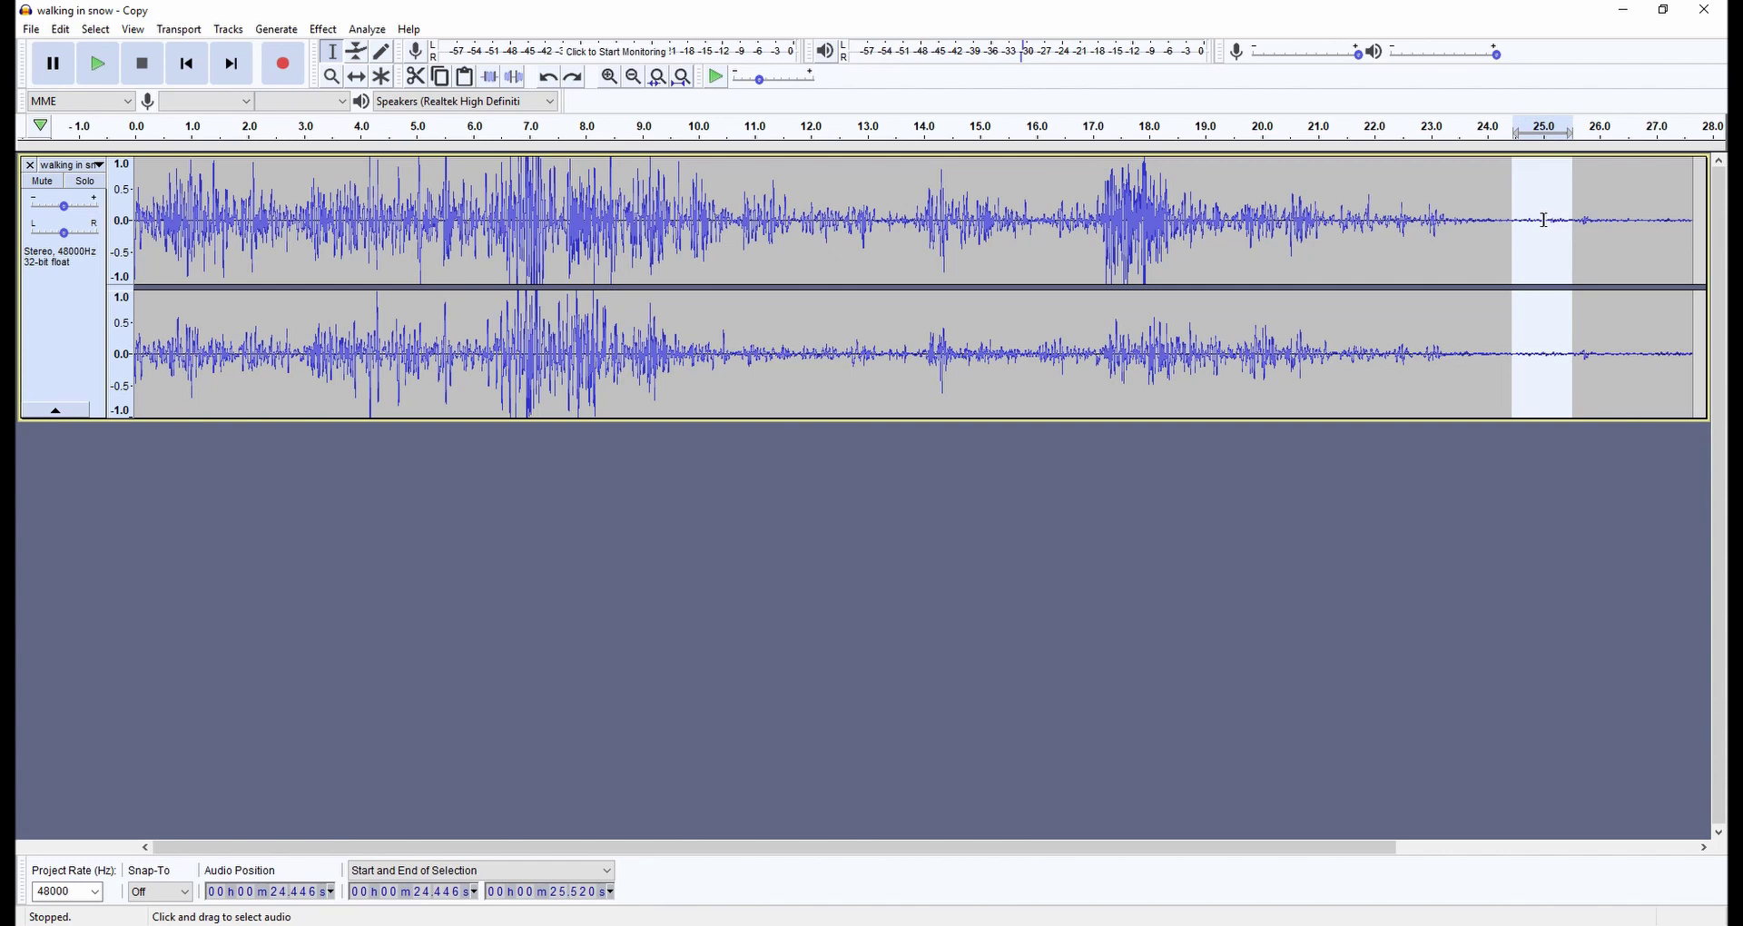
left_click(323, 29)
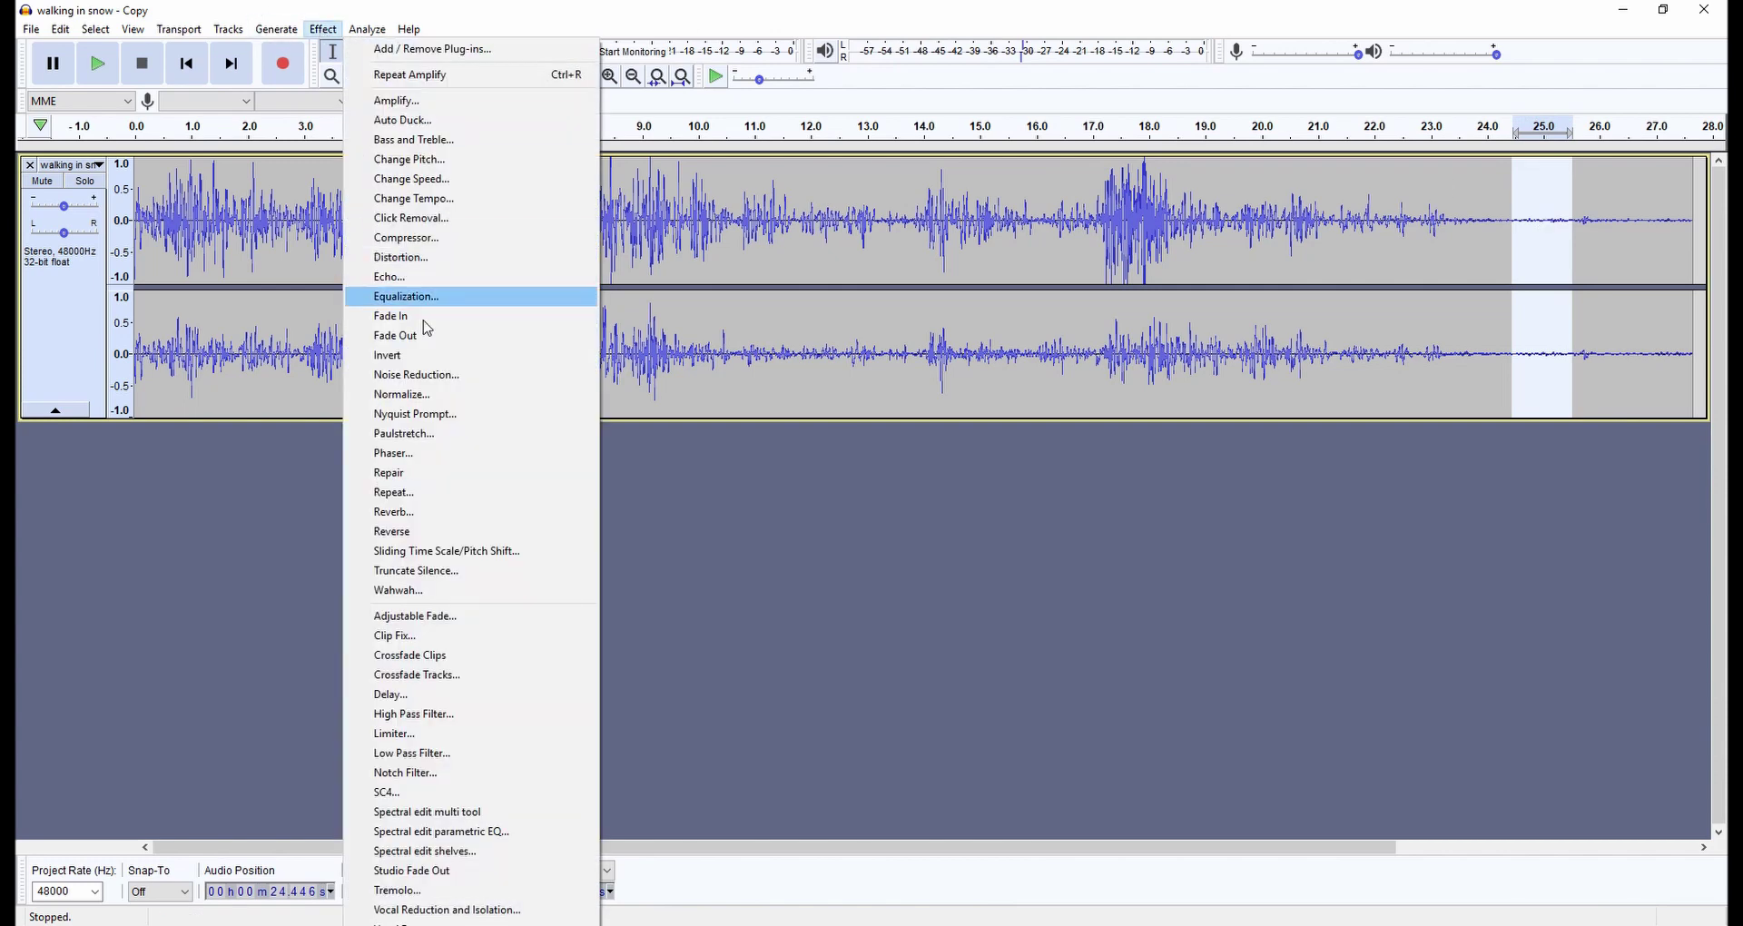
left_click(436, 376)
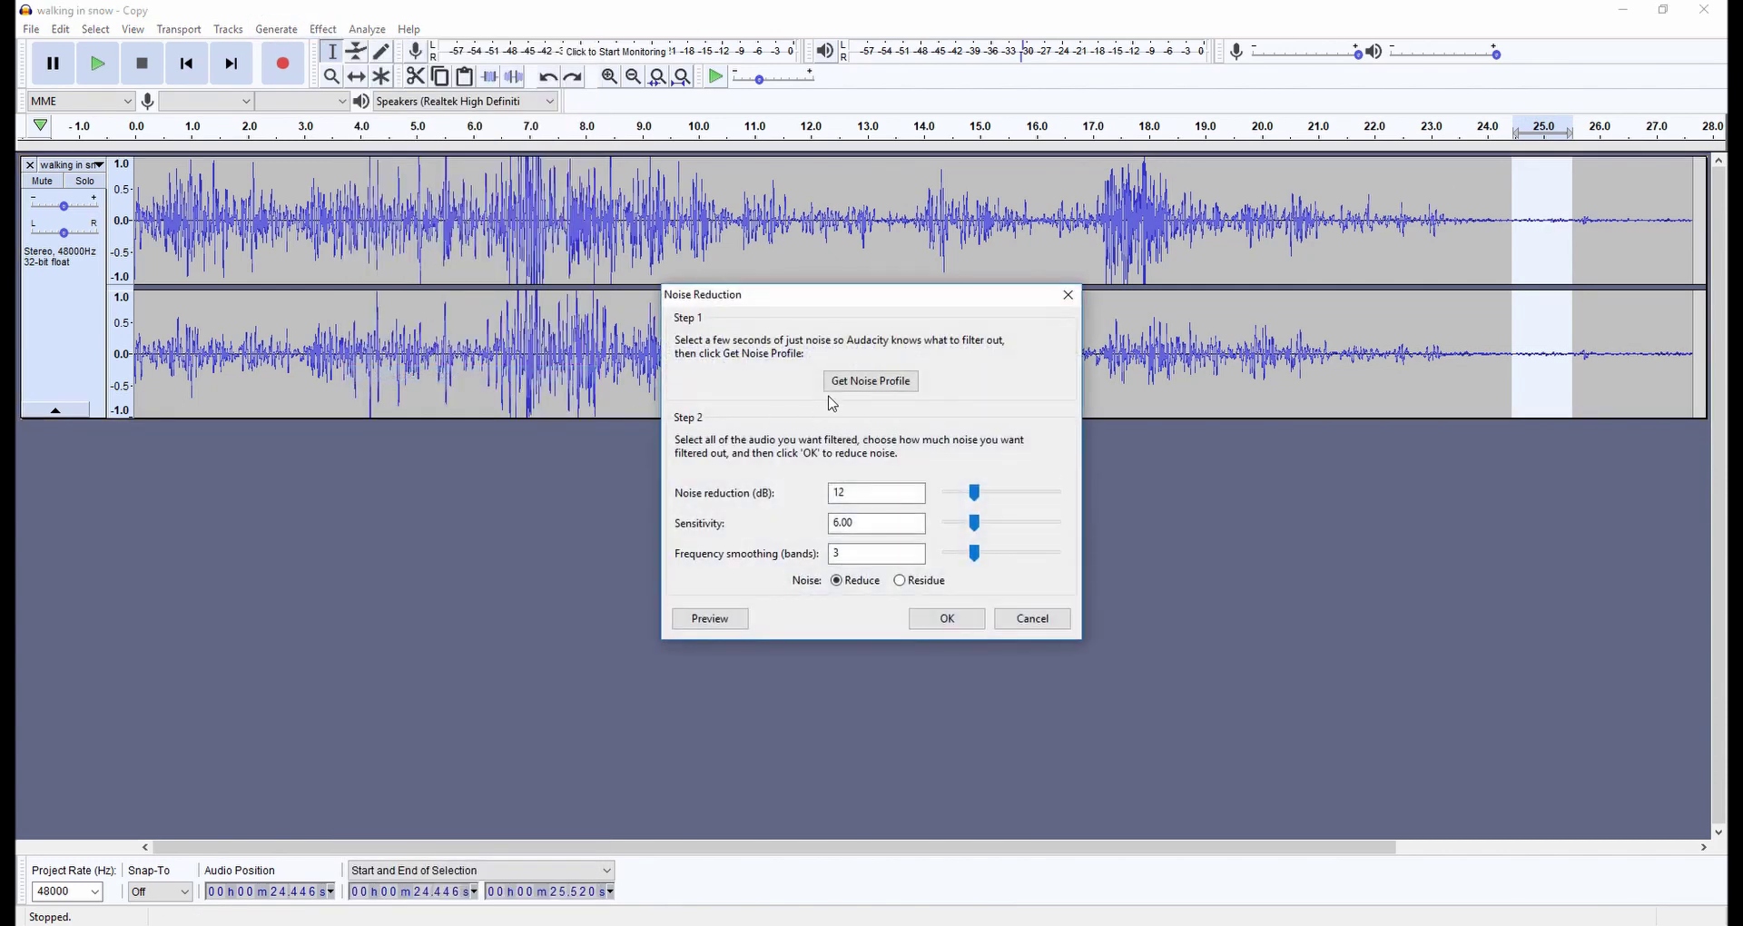
left_click(897, 389)
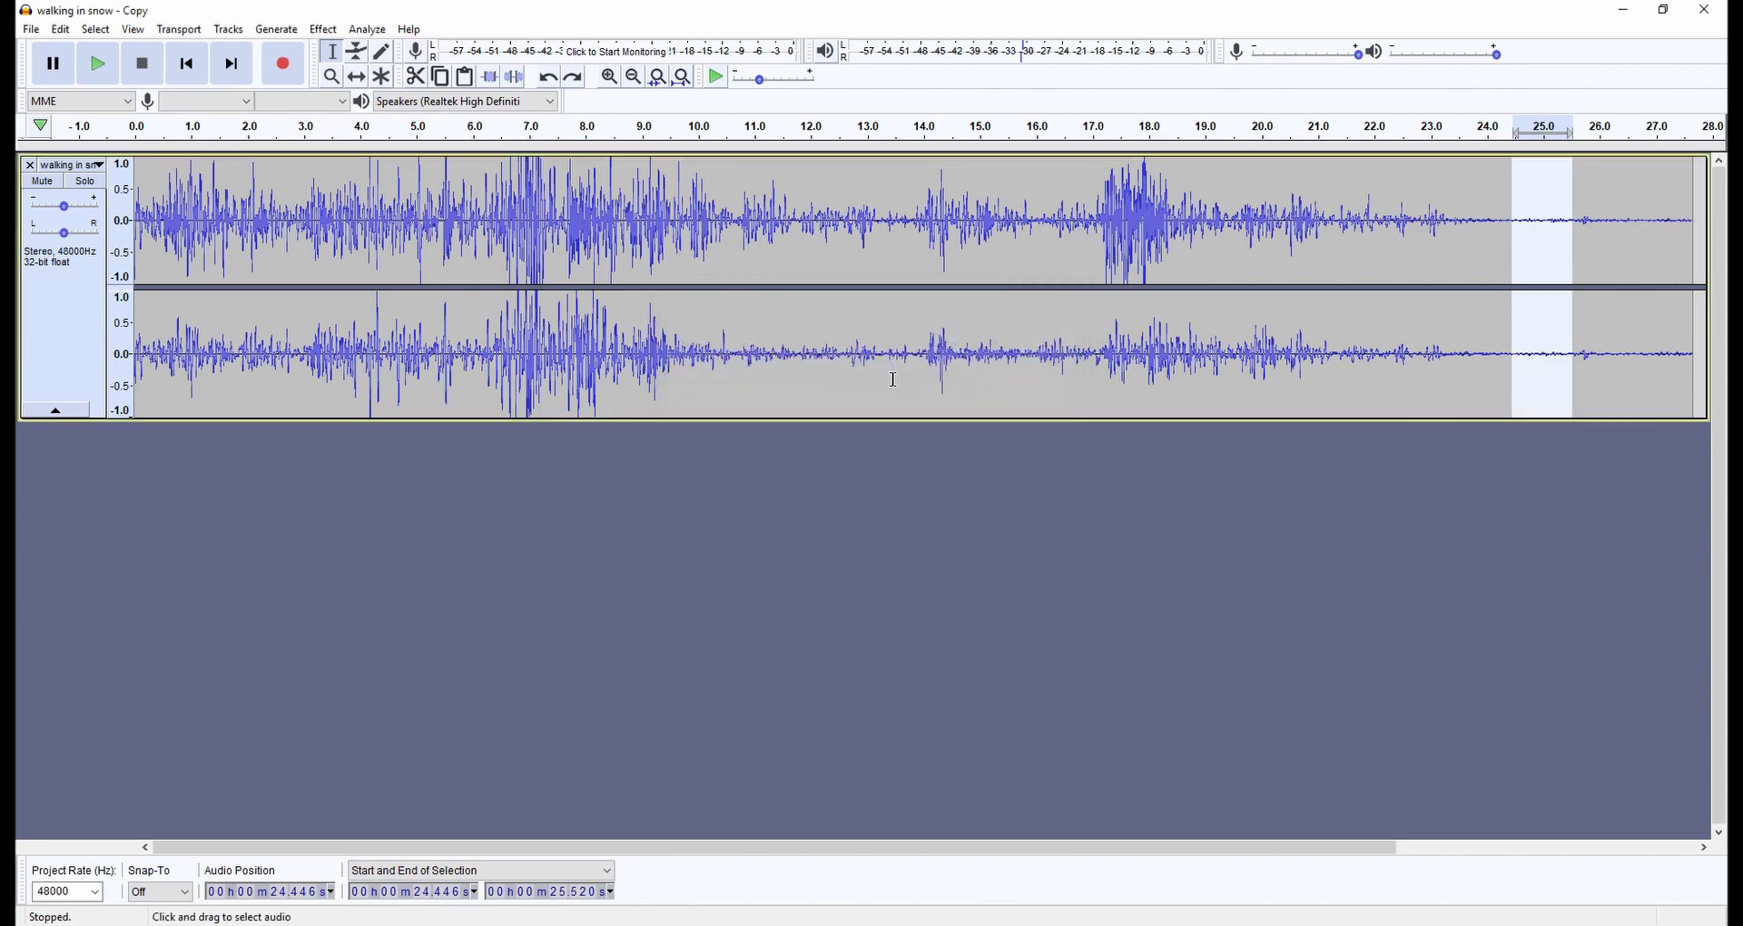
Apply Noise Reduction with that profile to the whole recording
double_click(1403, 263)
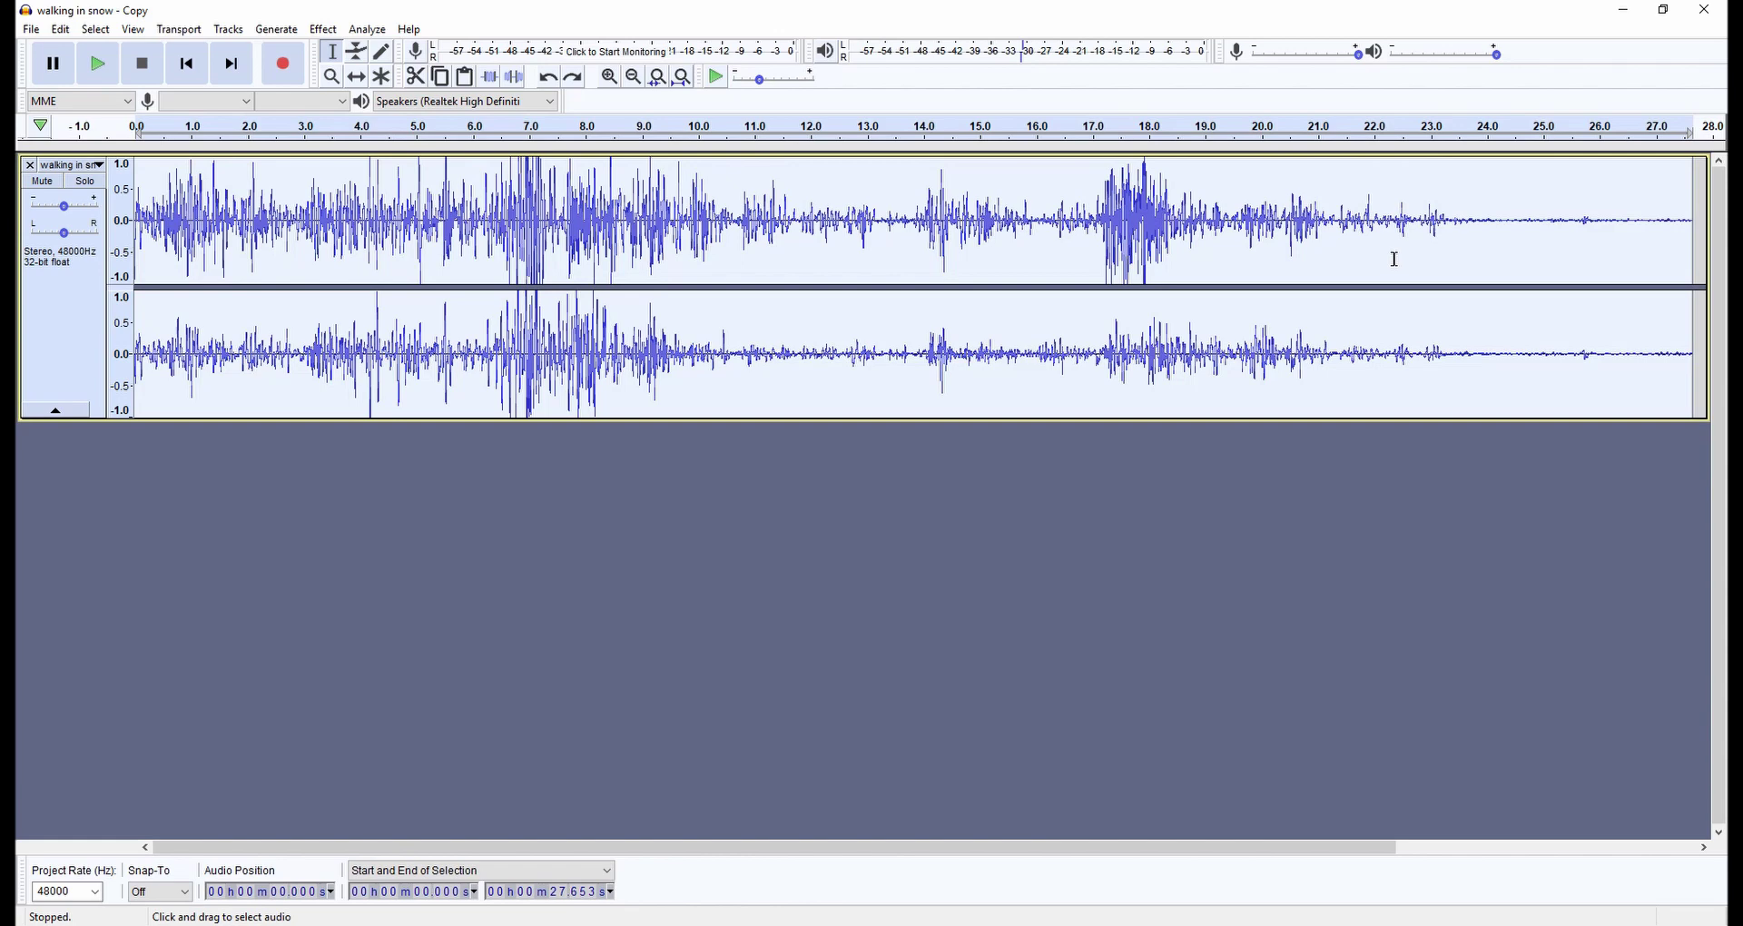
left_click(329, 31)
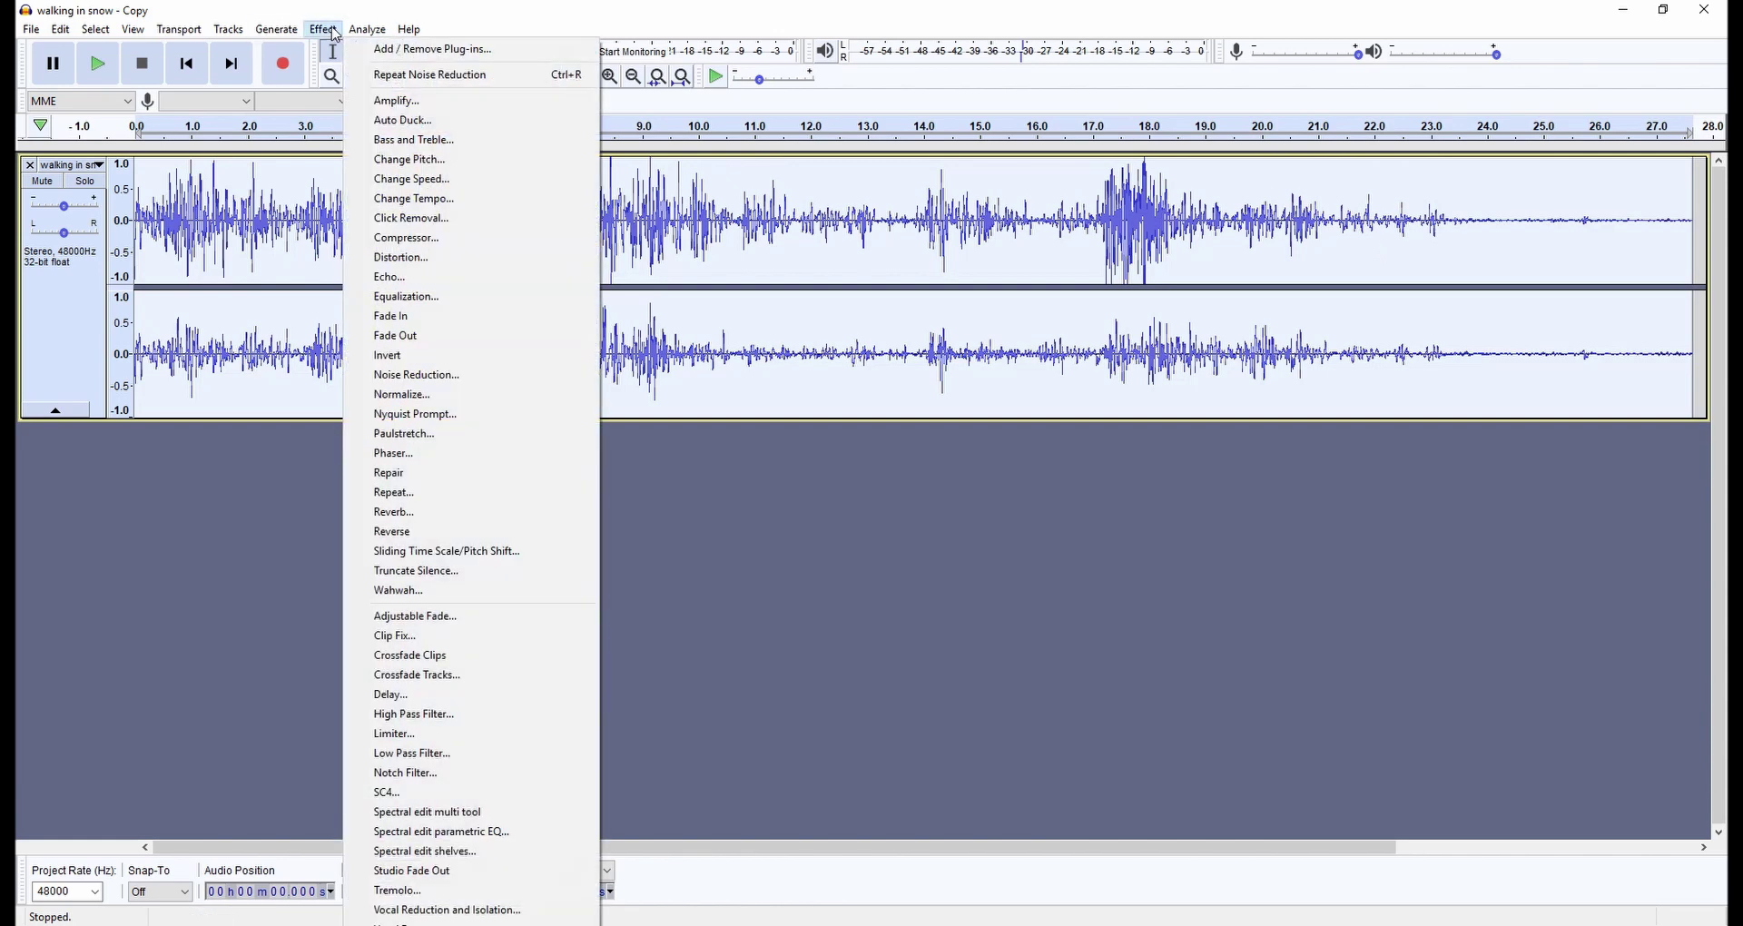
left_click(481, 375)
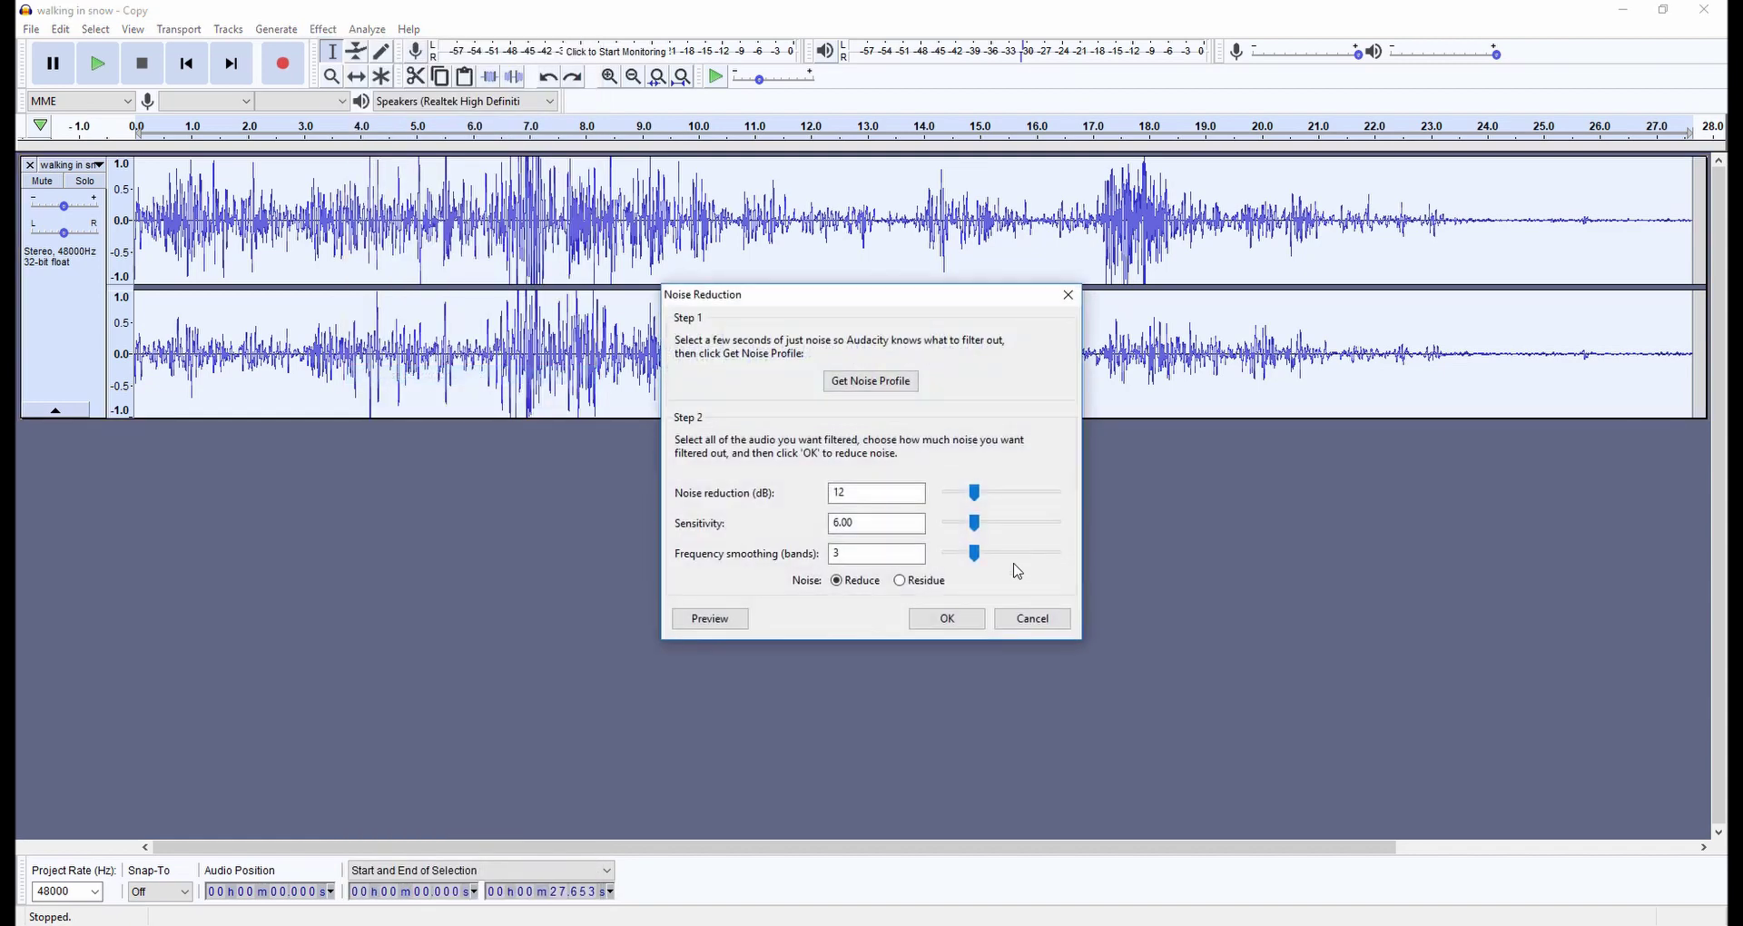
left_click(962, 624)
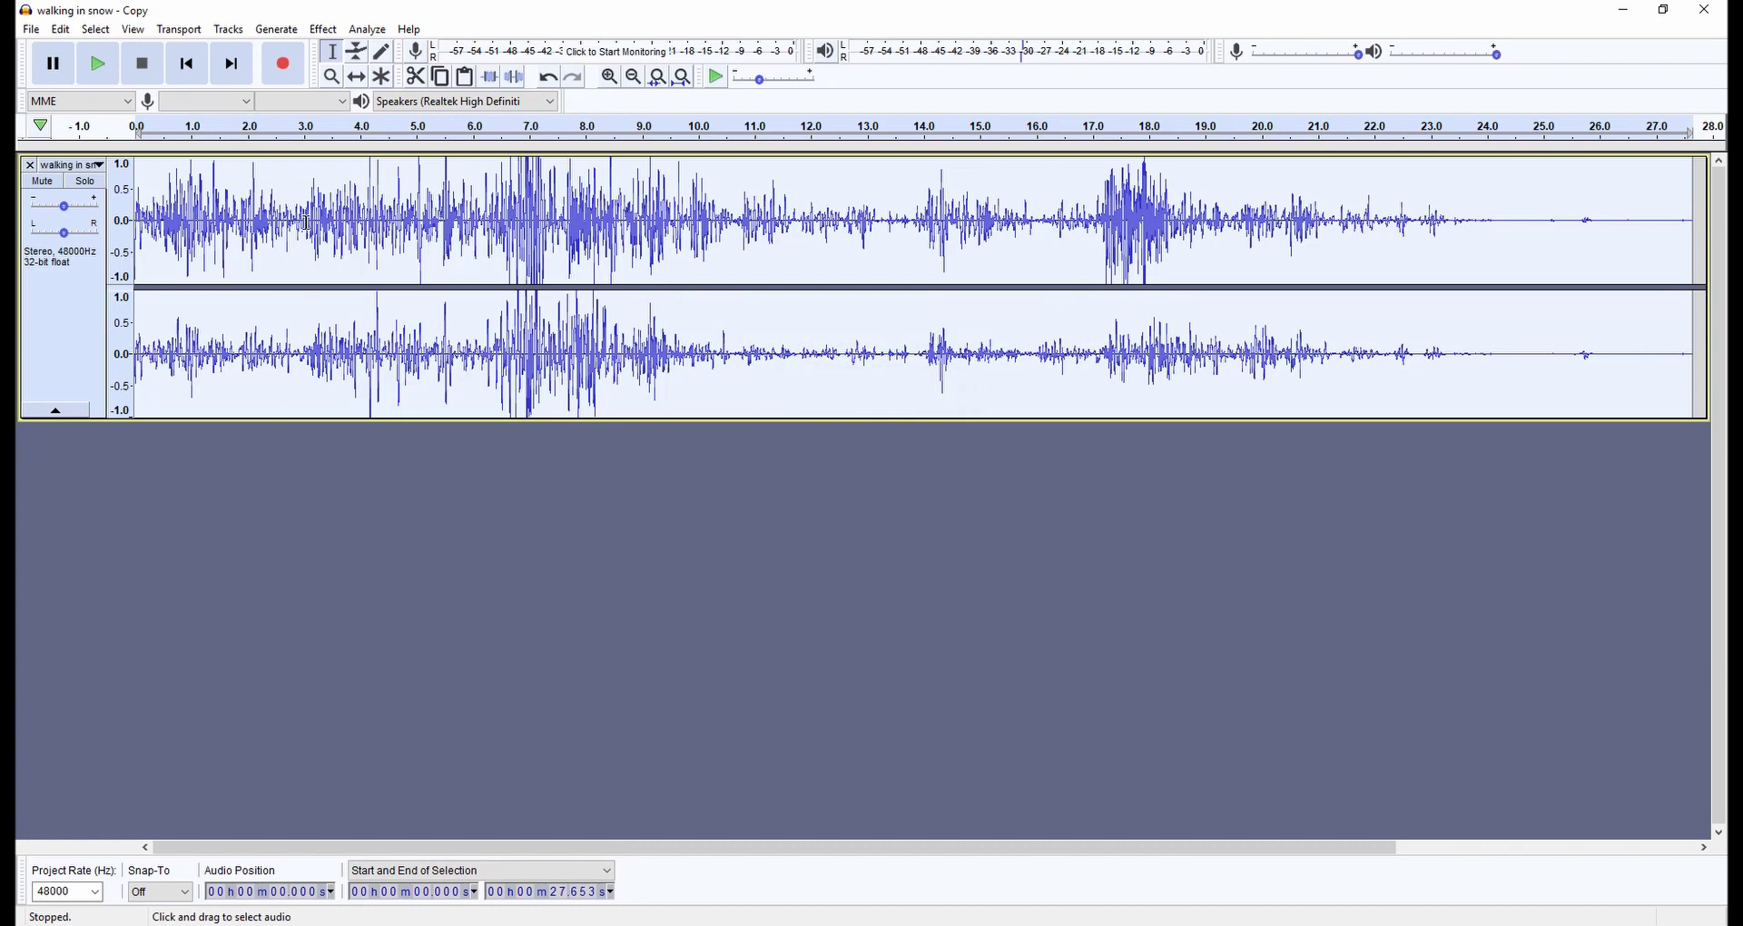
Export the cleaned recording as an MP3 named 'walking in snow 1- Copy'
left_click(32, 29)
mouse_move(63, 172)
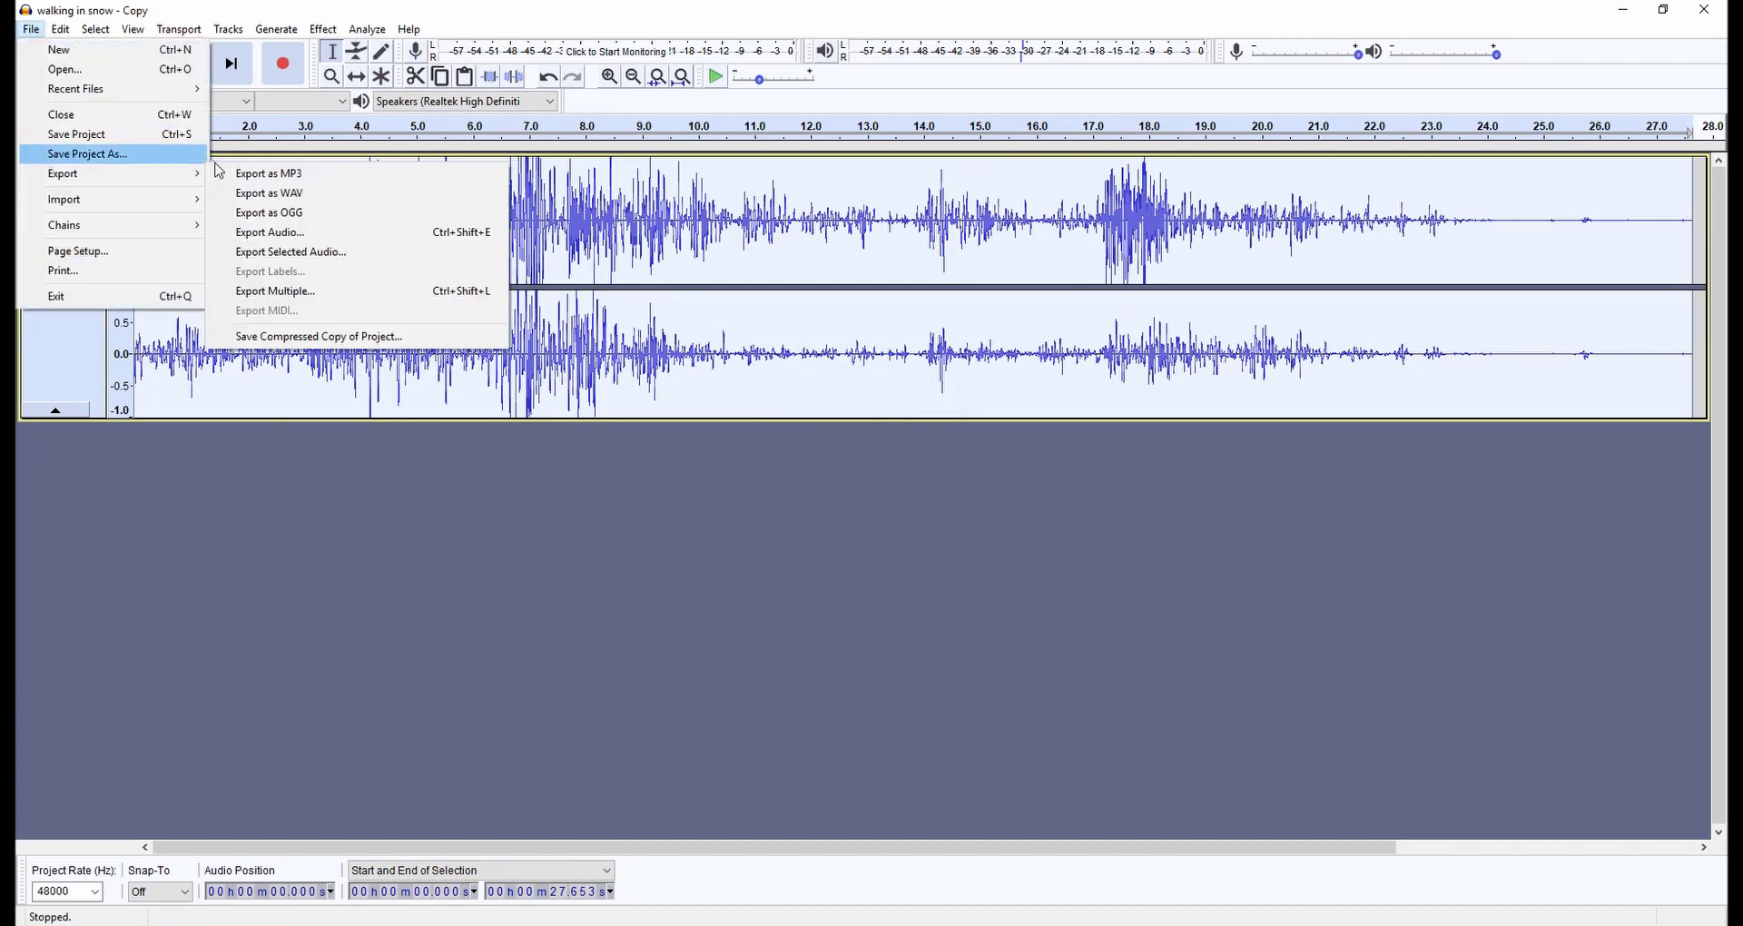
left_click(256, 176)
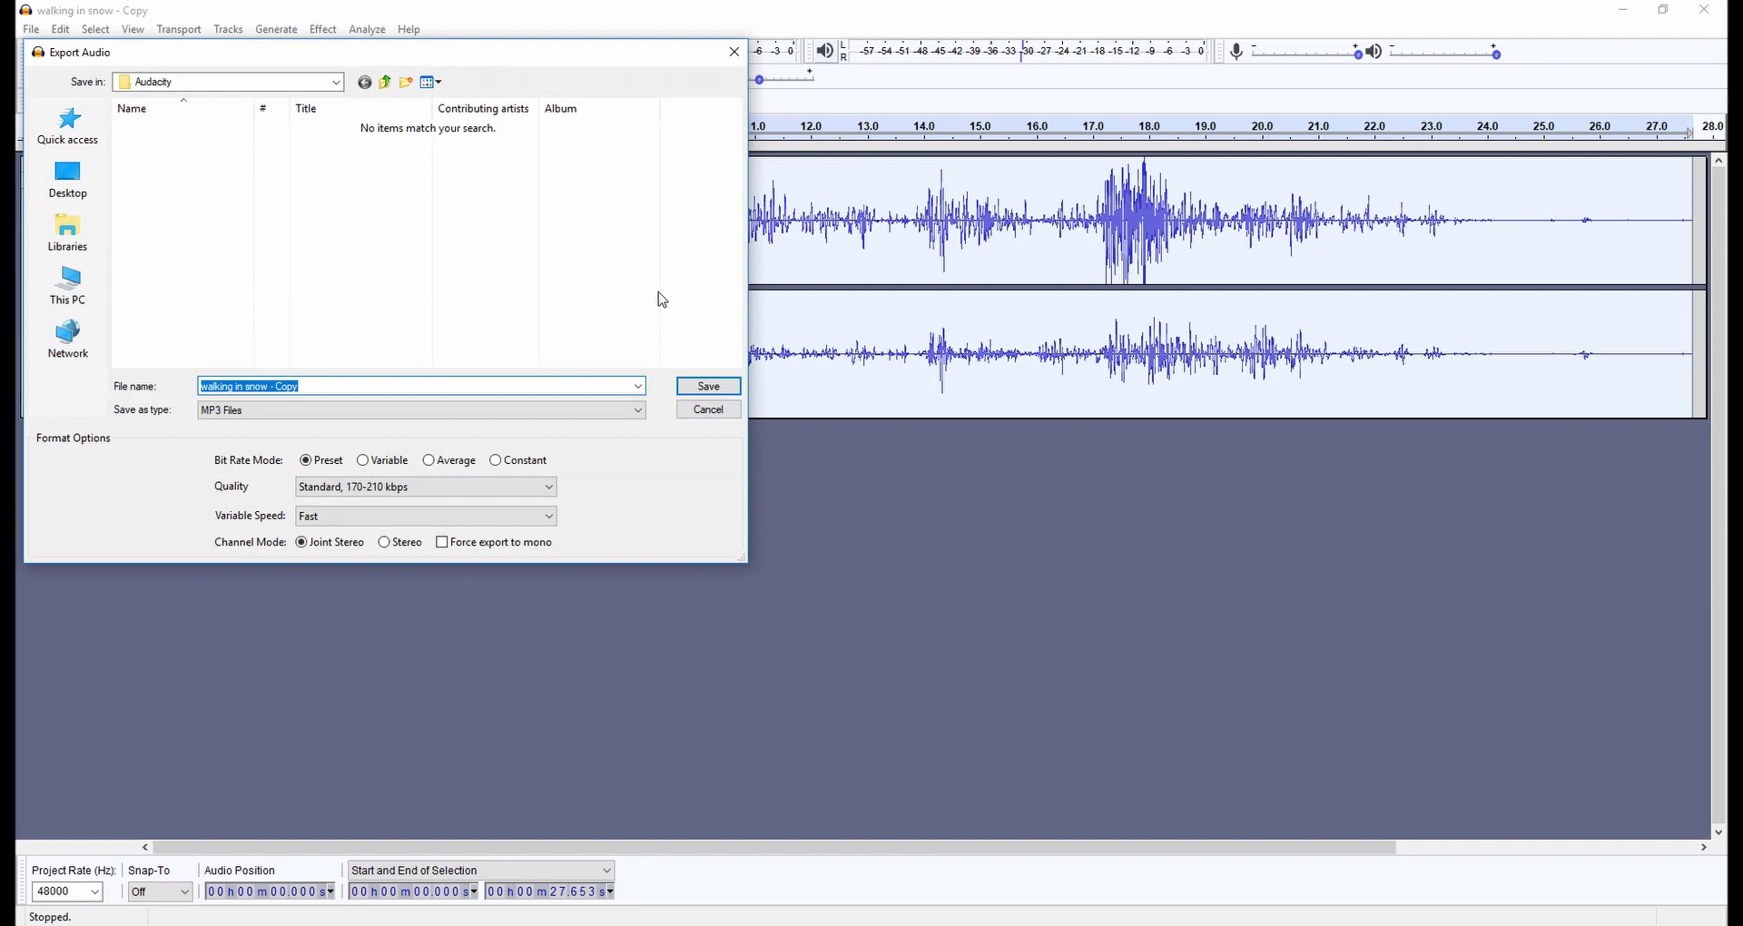
left_click(264, 386)
left_click(270, 386)
key("Return")
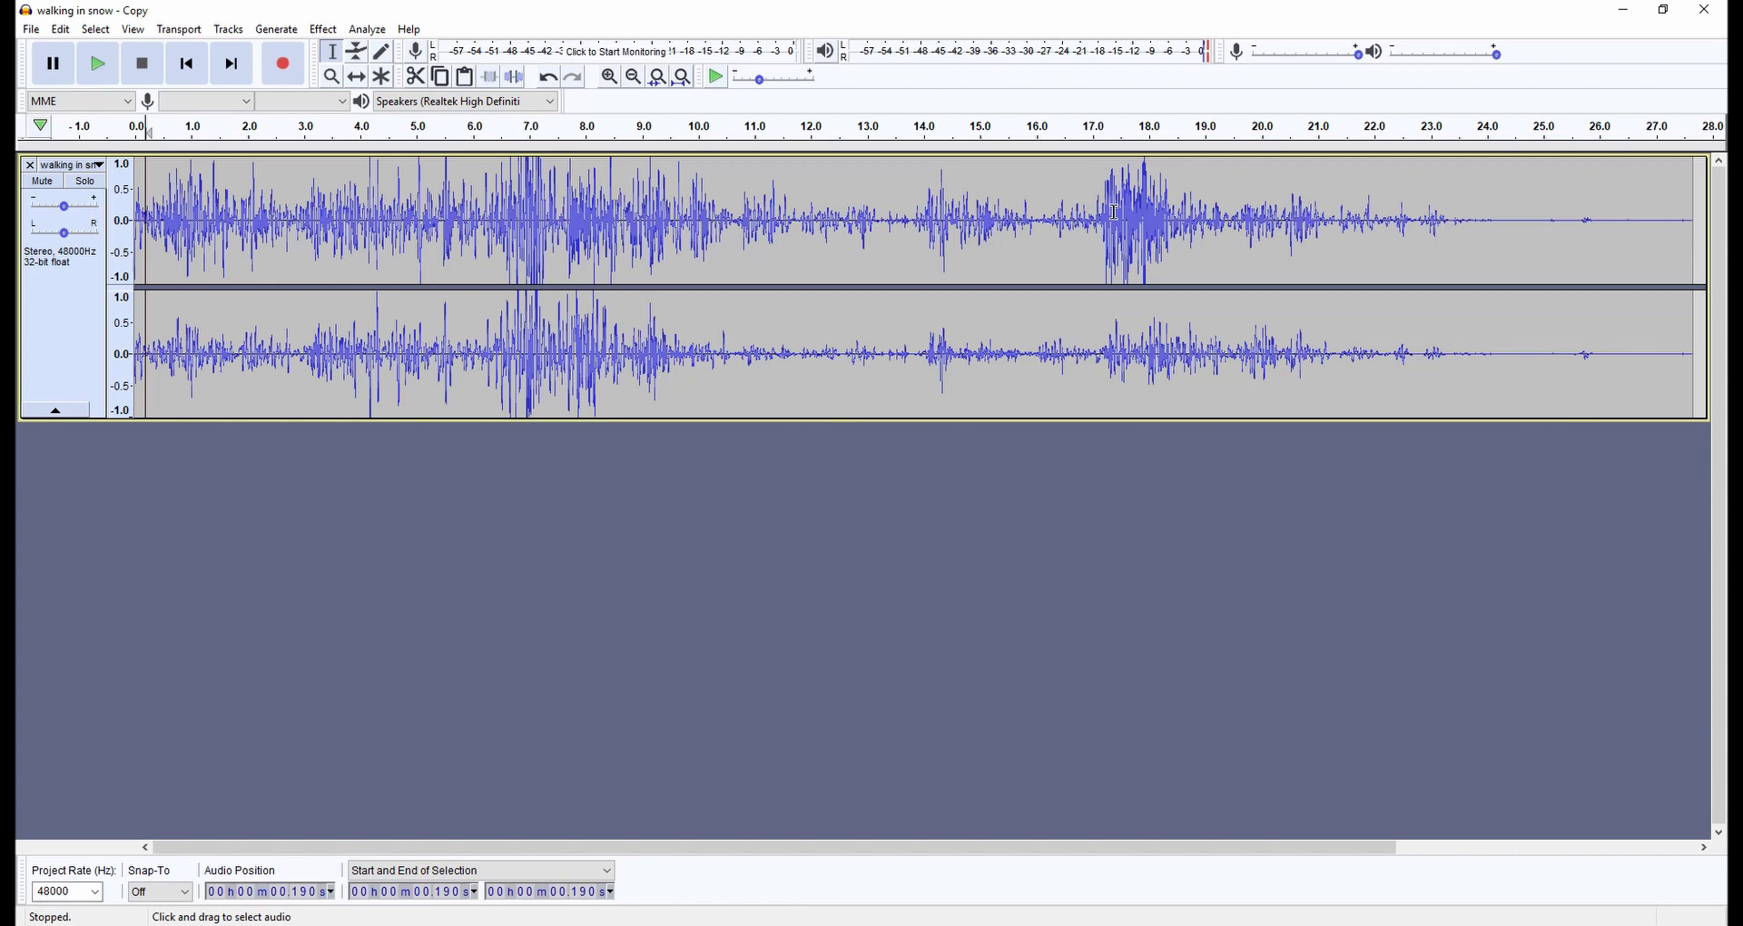
Capture a new noise profile from a short stretch around 17.5–18 s
left_click_drag(1120, 211, 1149, 213)
left_click(323, 29)
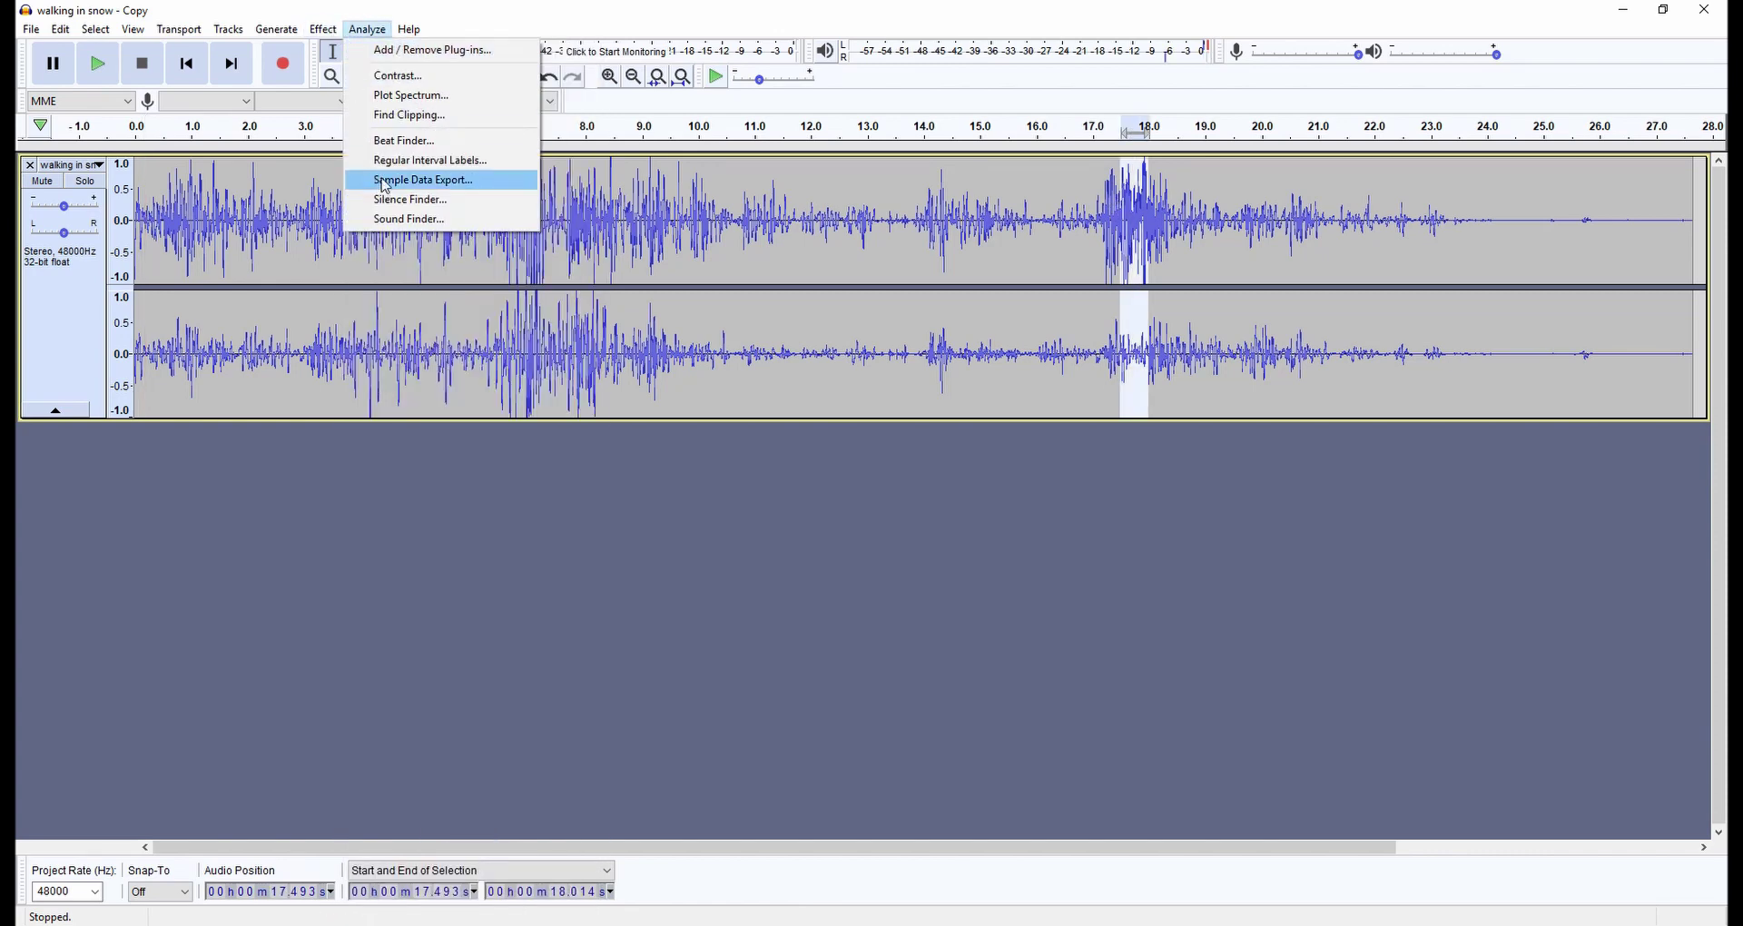
left_click(398, 377)
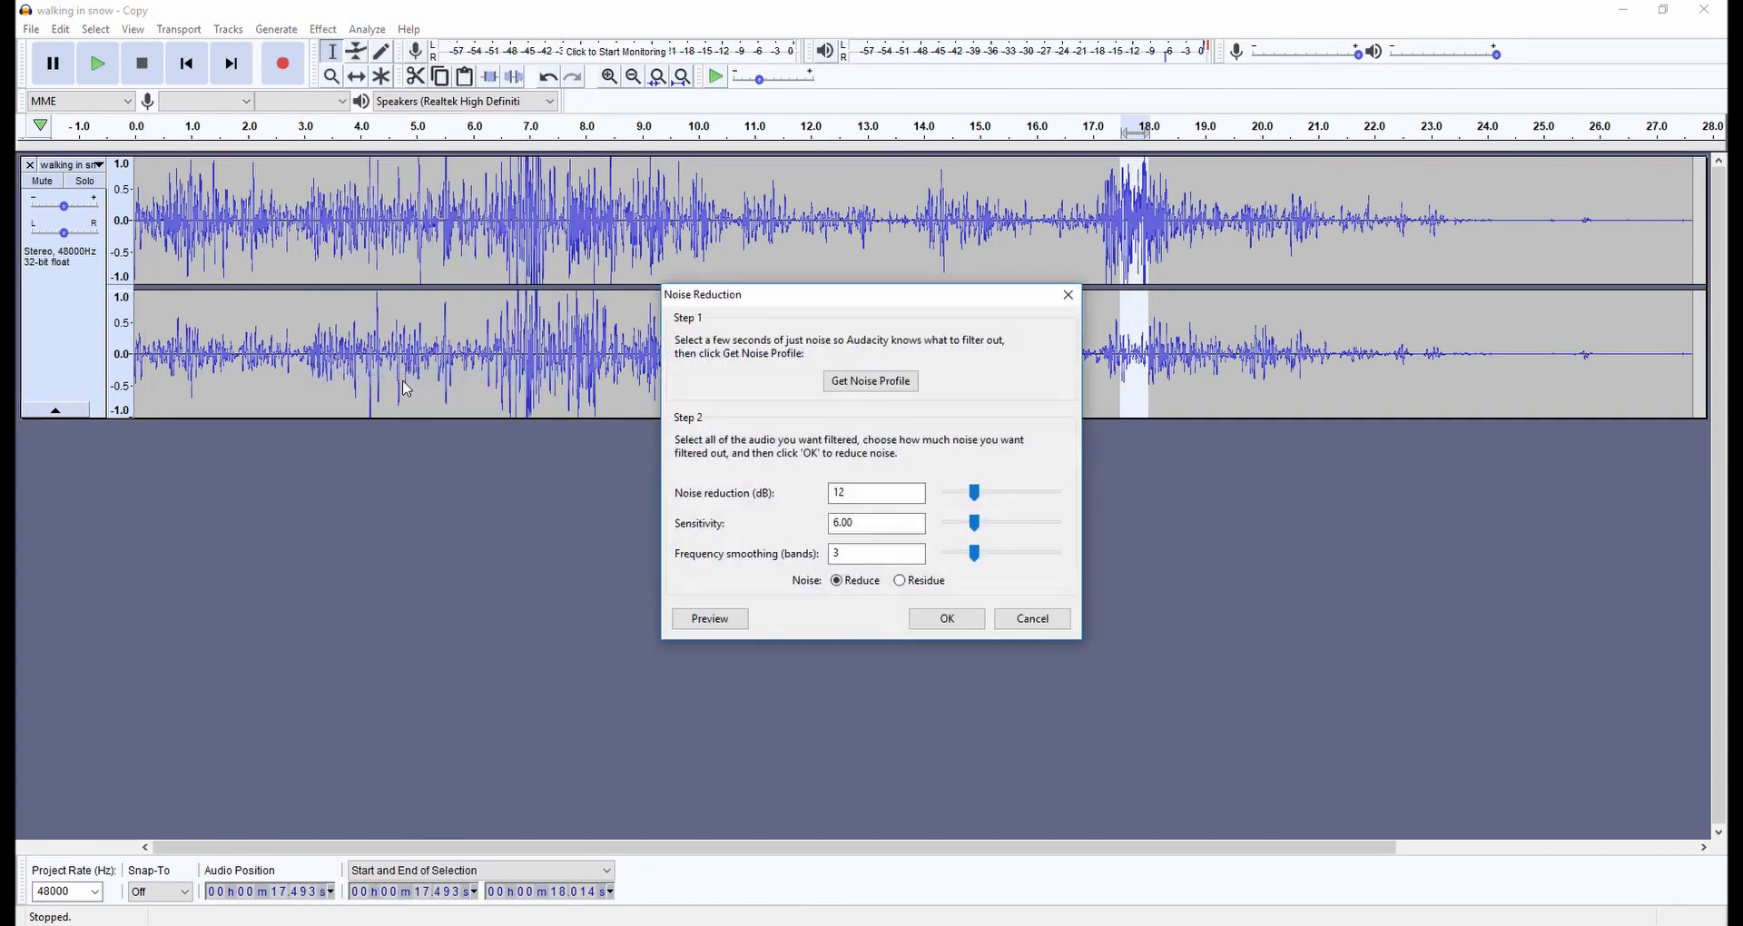
left_click(870, 382)
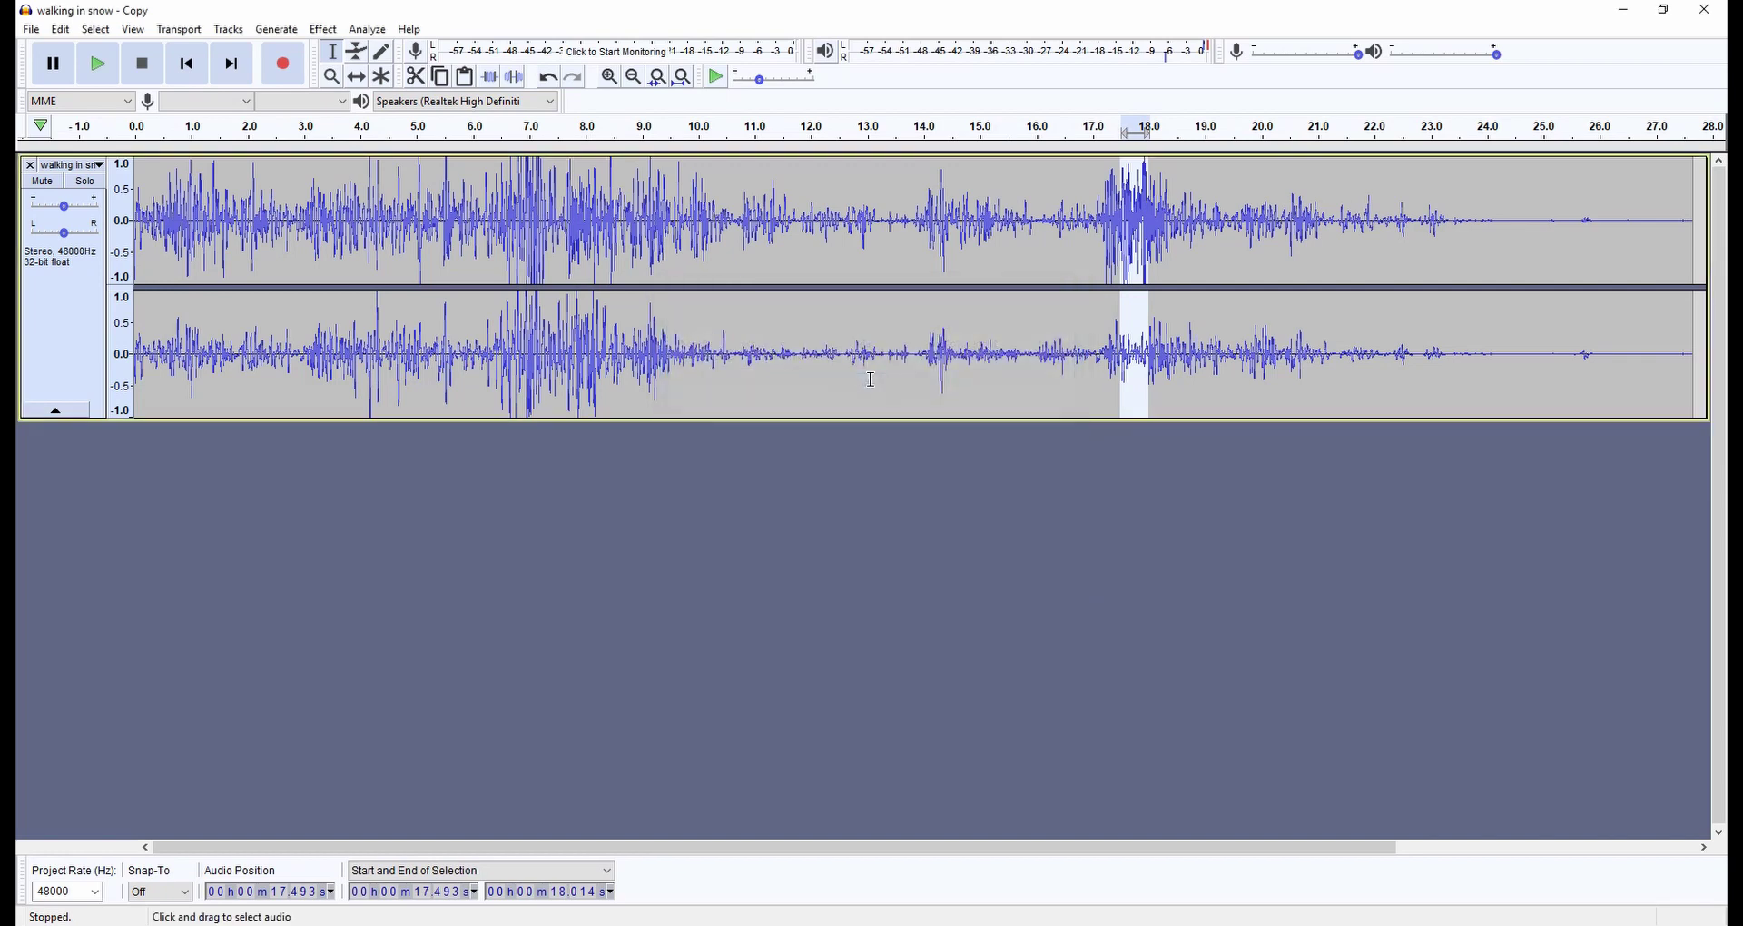
Apply Noise Reduction to the entire recording, then clear the selection near the start
key("ctrl+a")
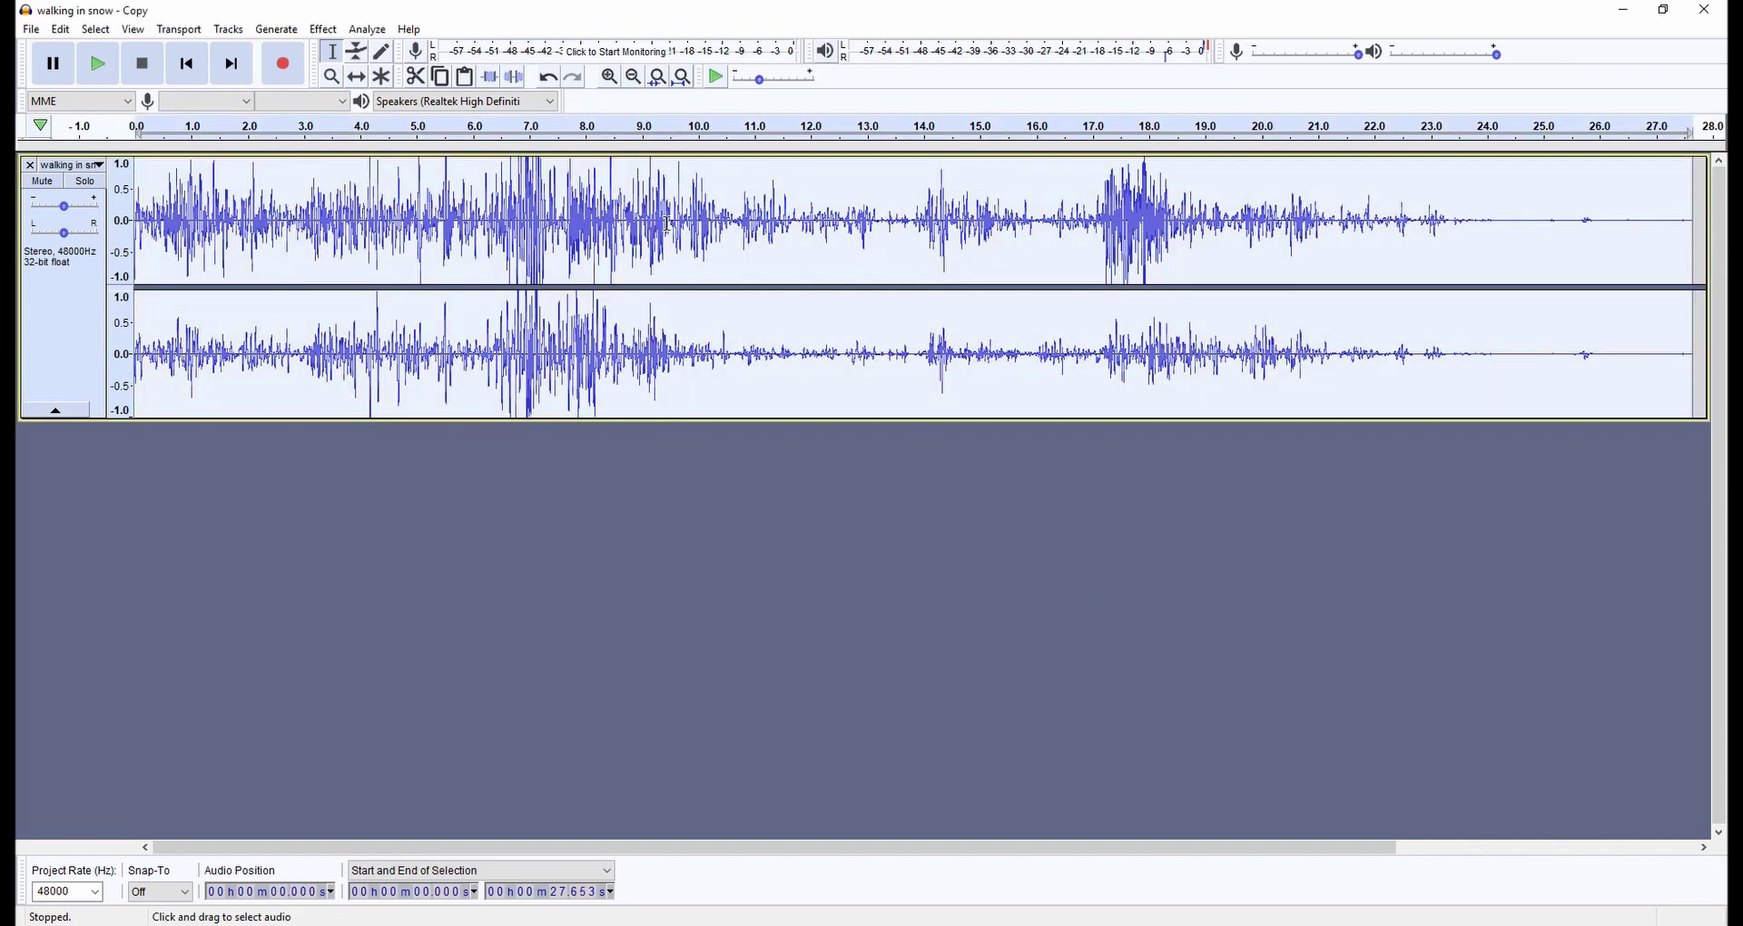
left_click(323, 29)
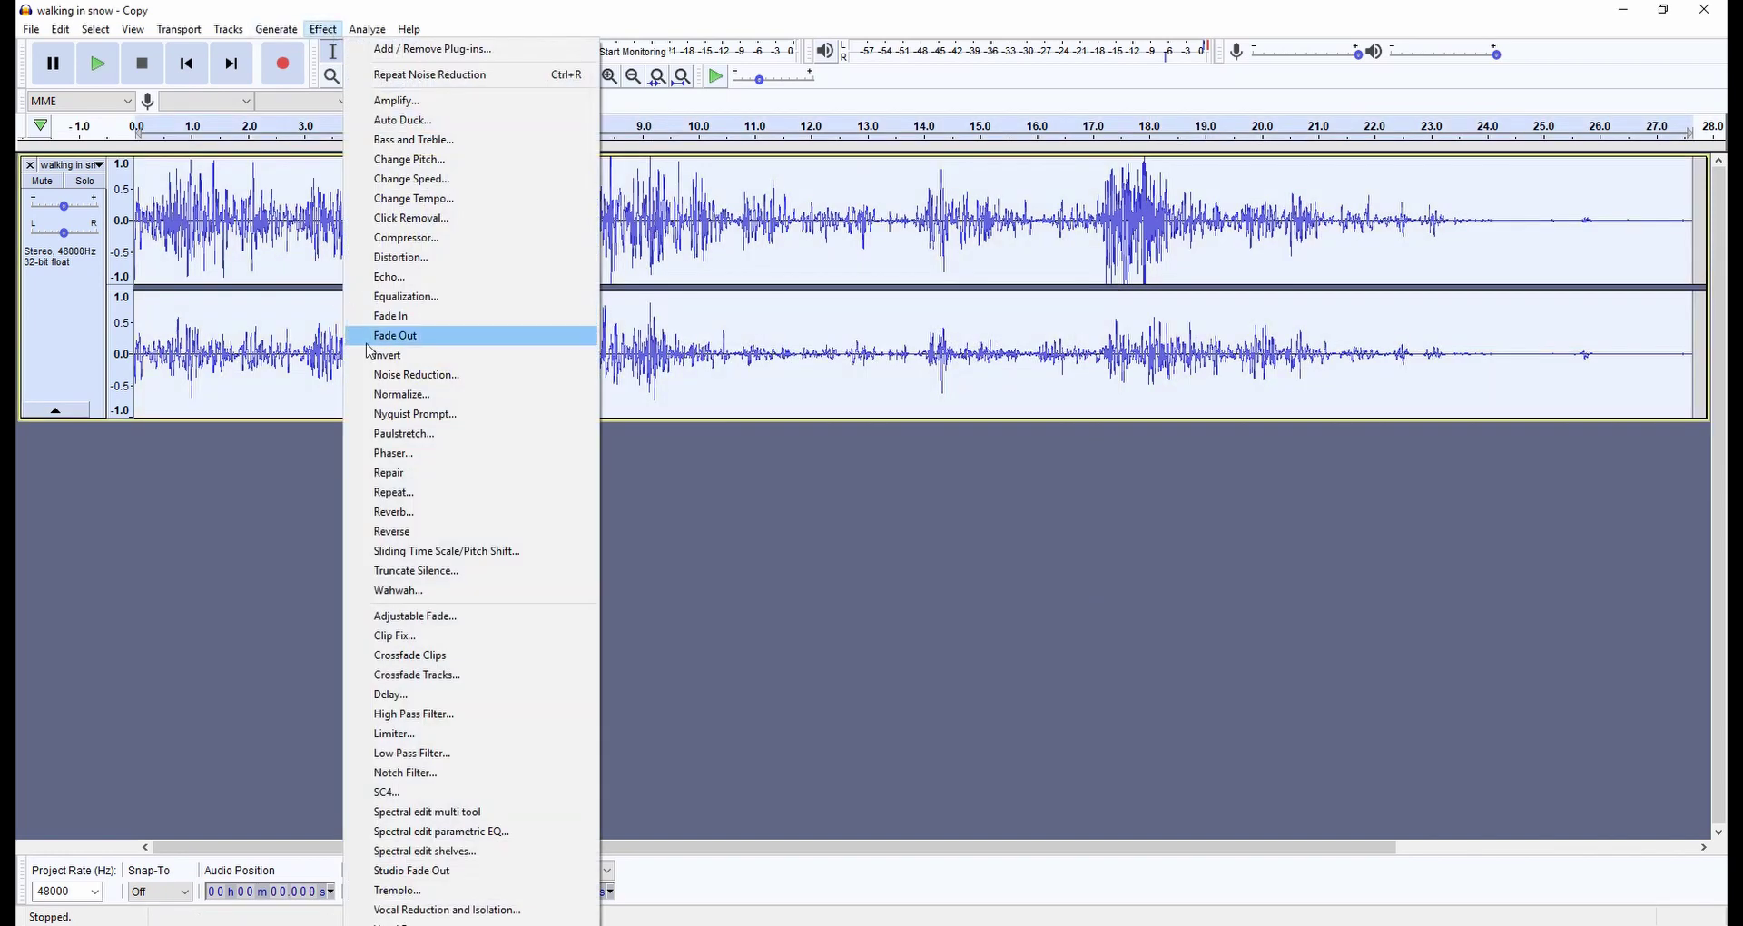
left_click(418, 379)
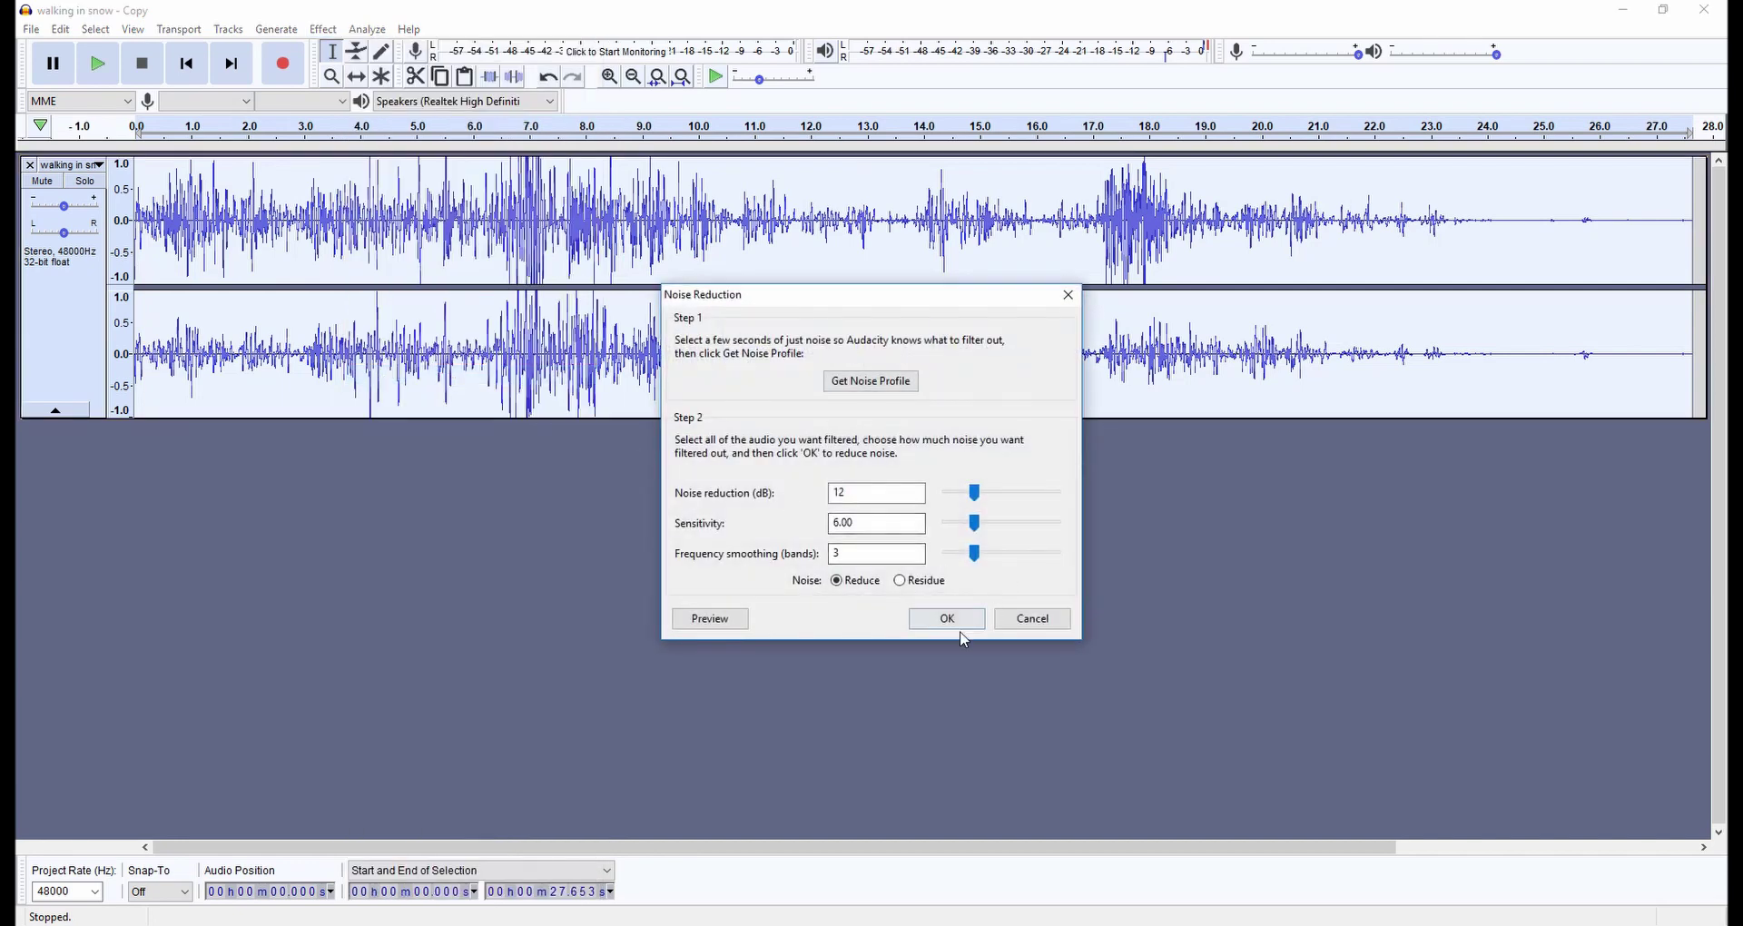
left_click(944, 613)
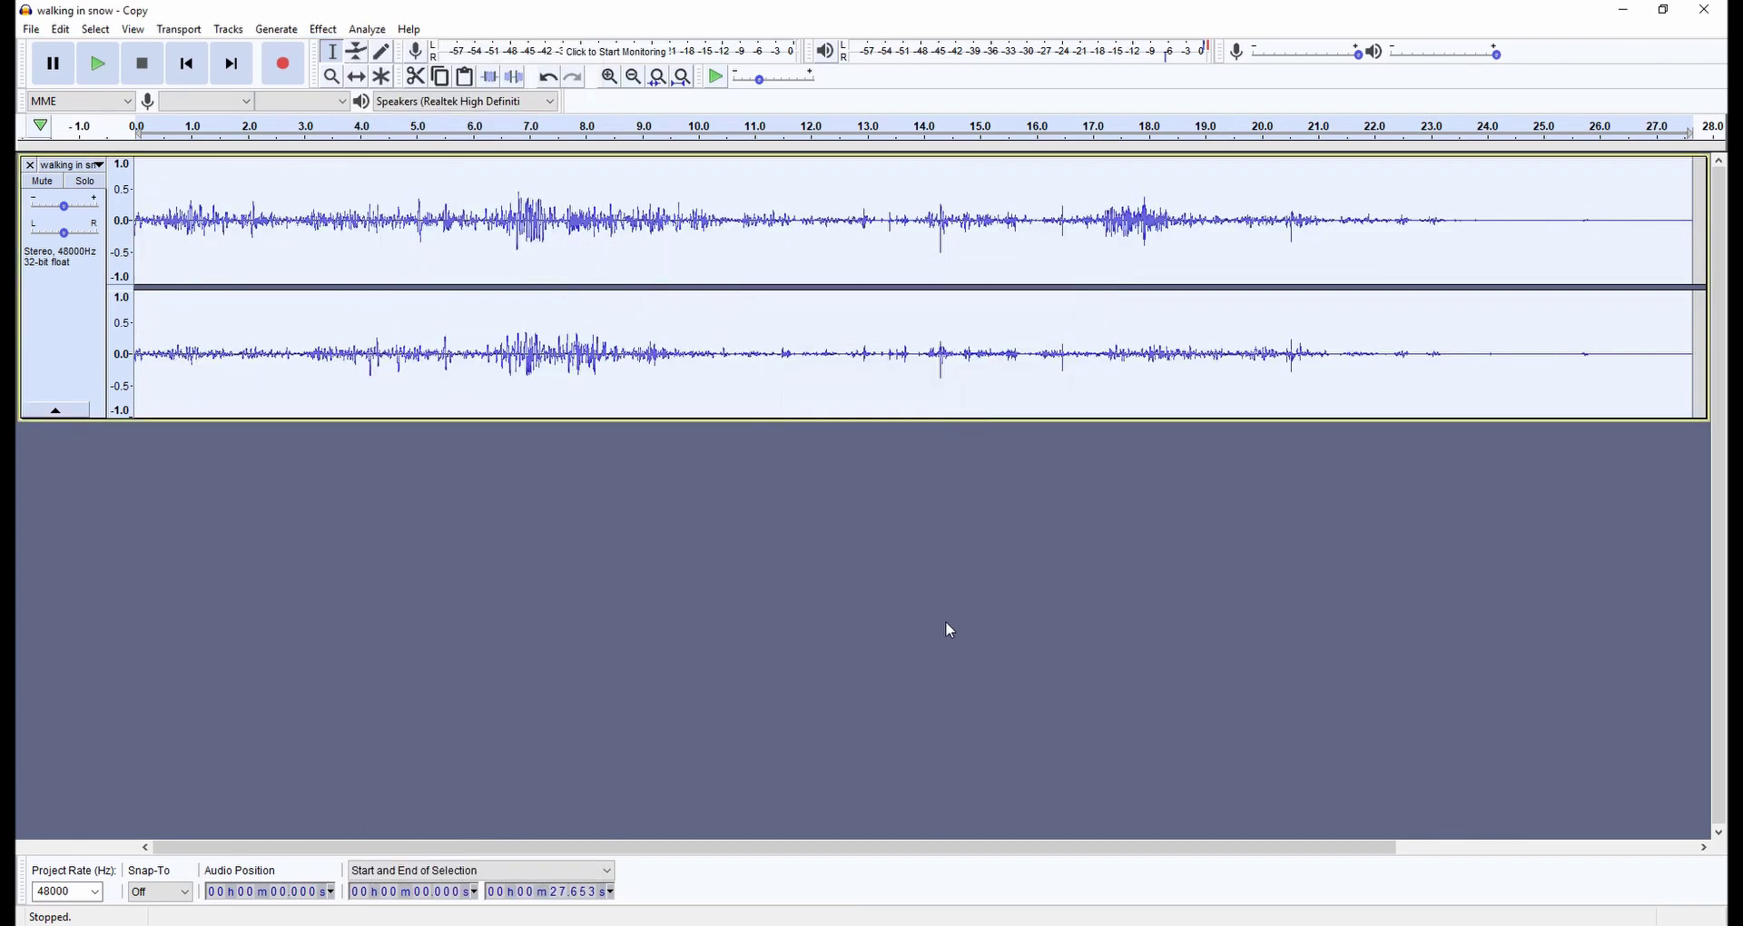
left_click(145, 225)
Listen for remaining noise and profile the 6.747–7.016 s stretch as noise
key("space")
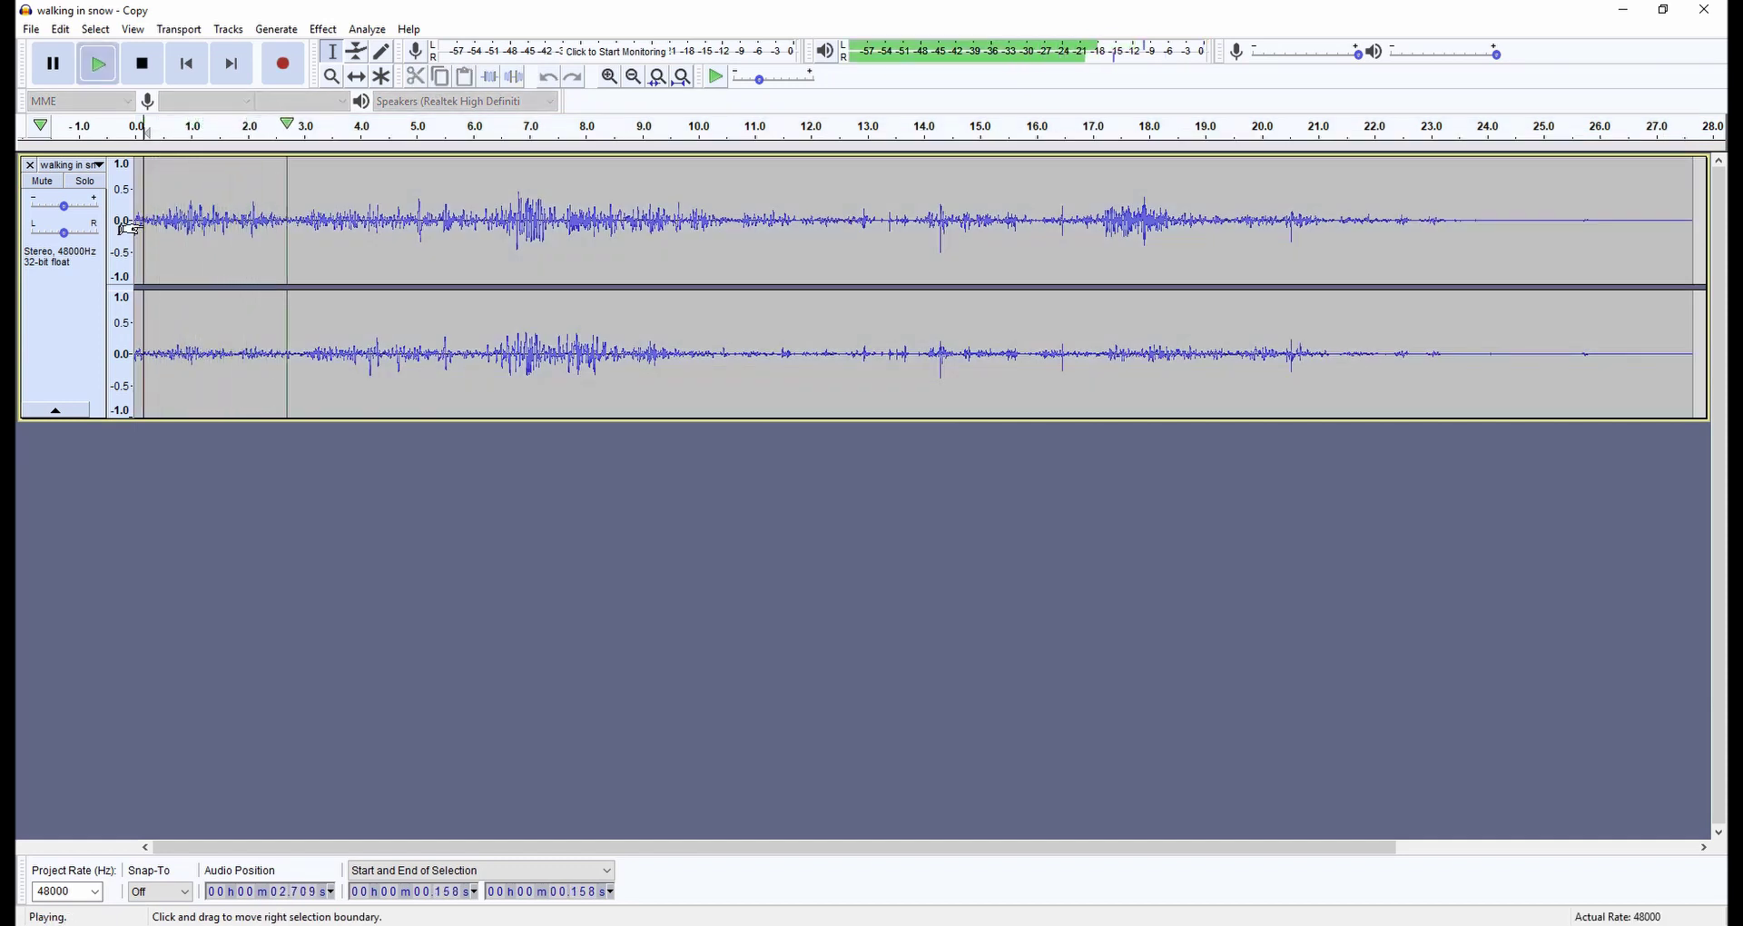
left_click(524, 226)
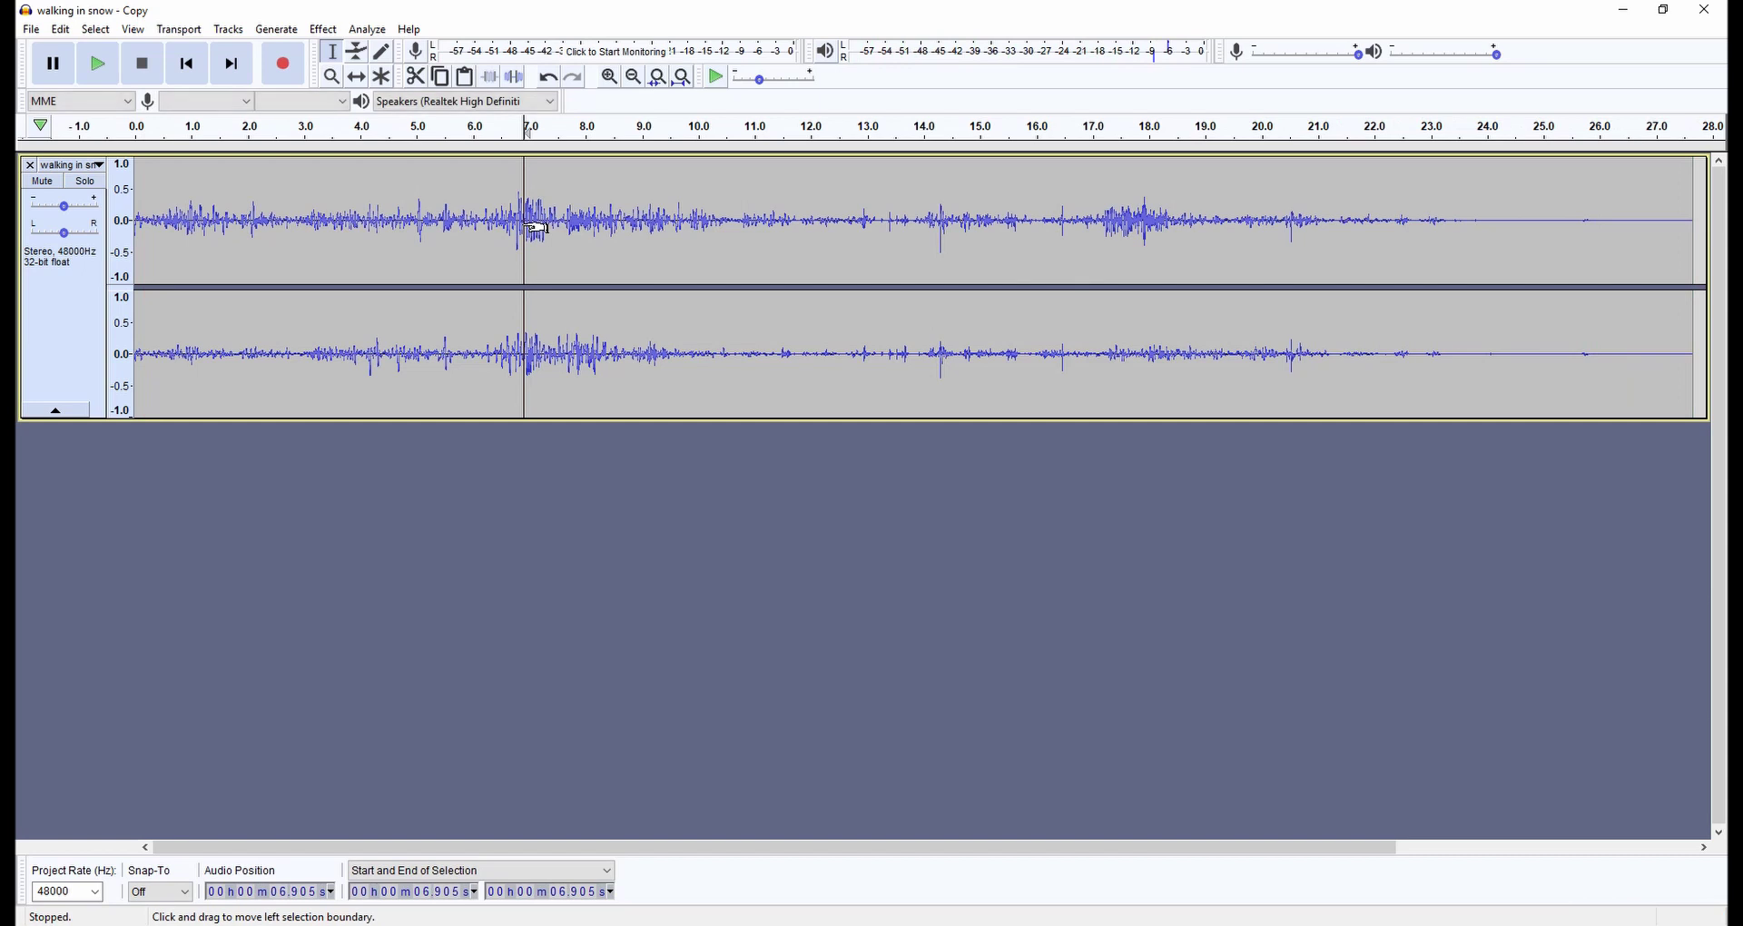
left_click_drag(535, 227, 518, 218)
key("space")
key("space")
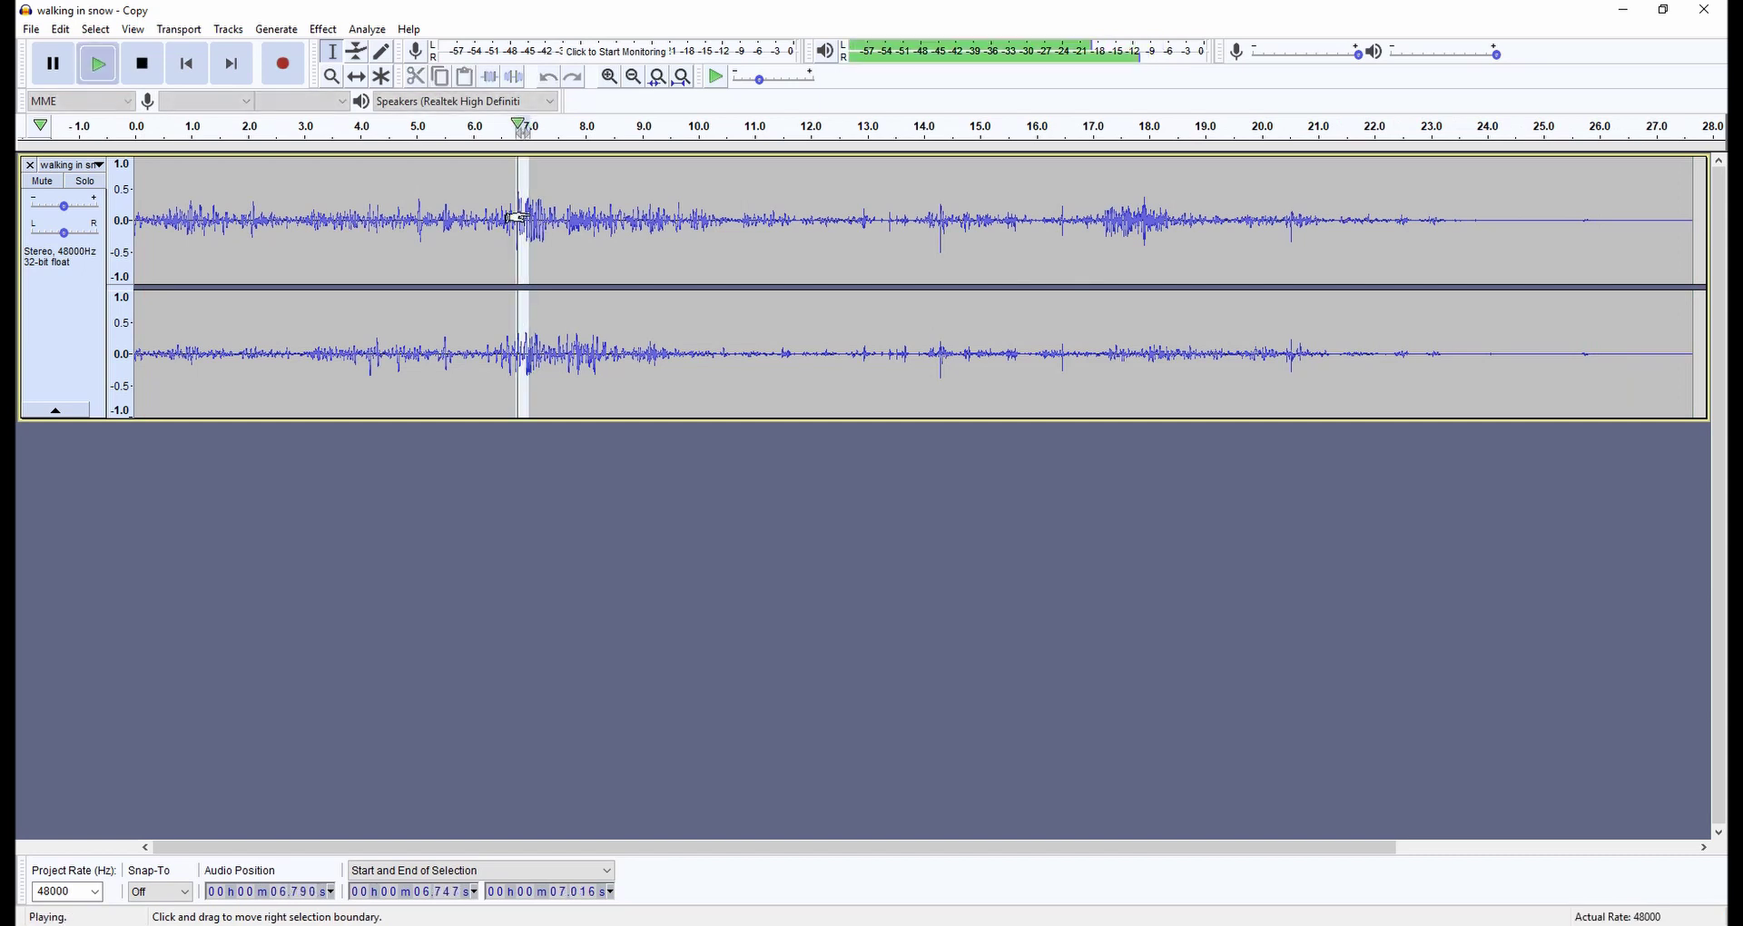
key("space")
key("space")
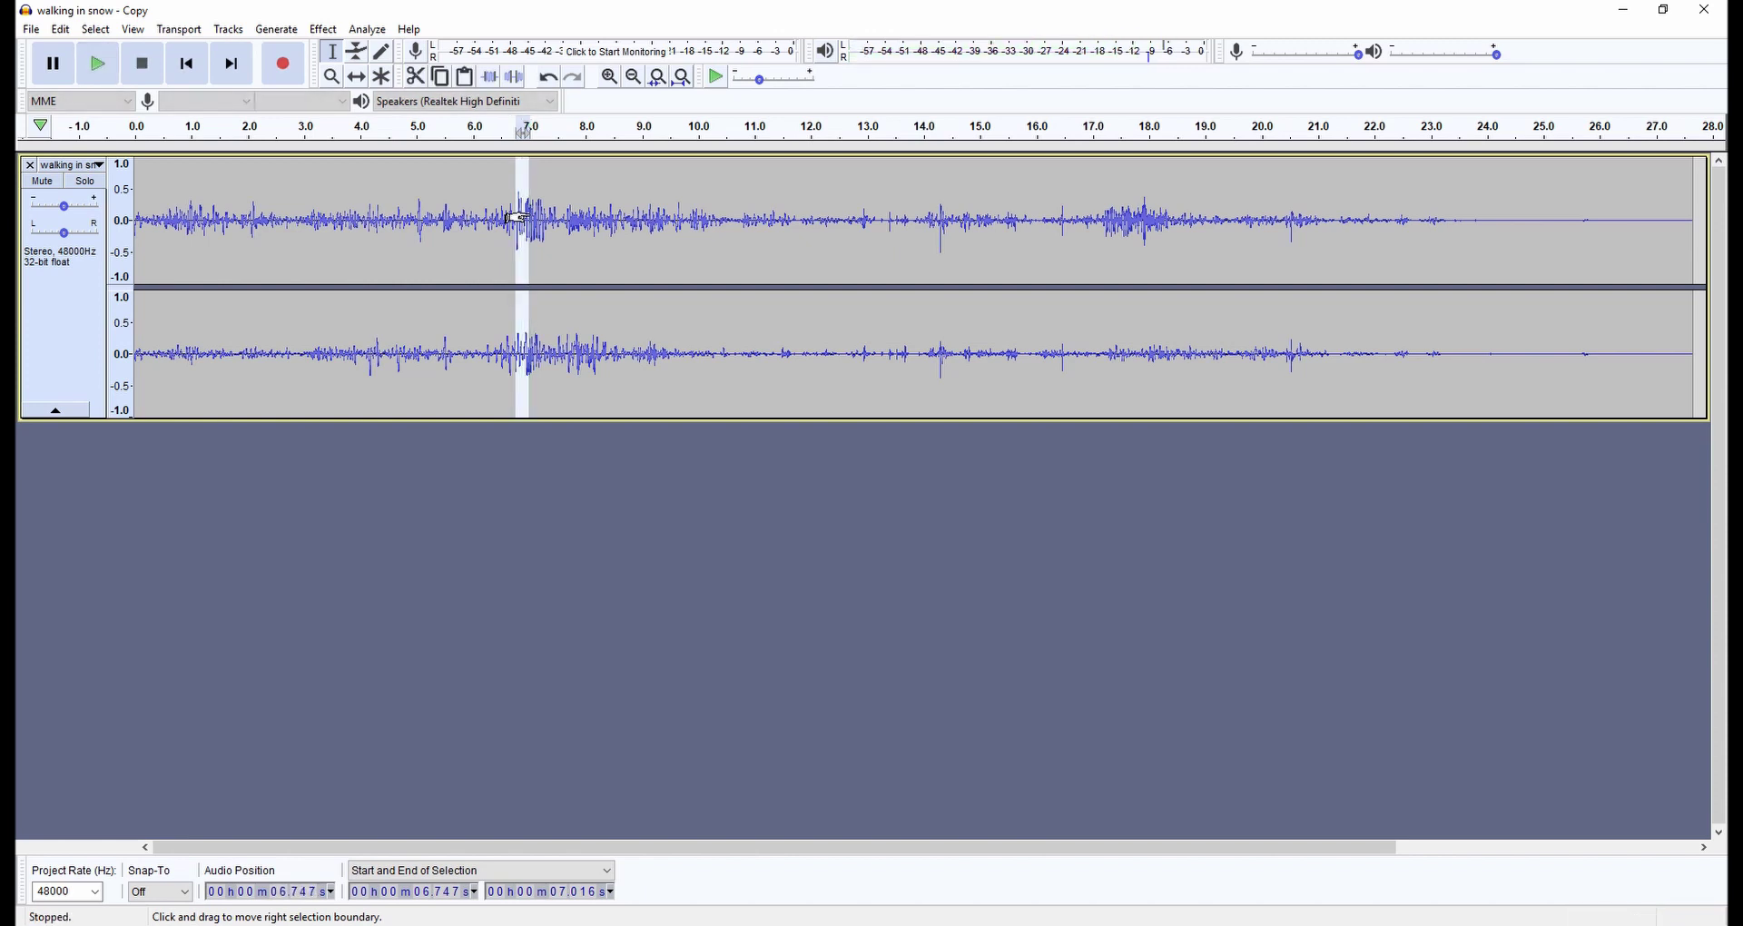
left_click(332, 35)
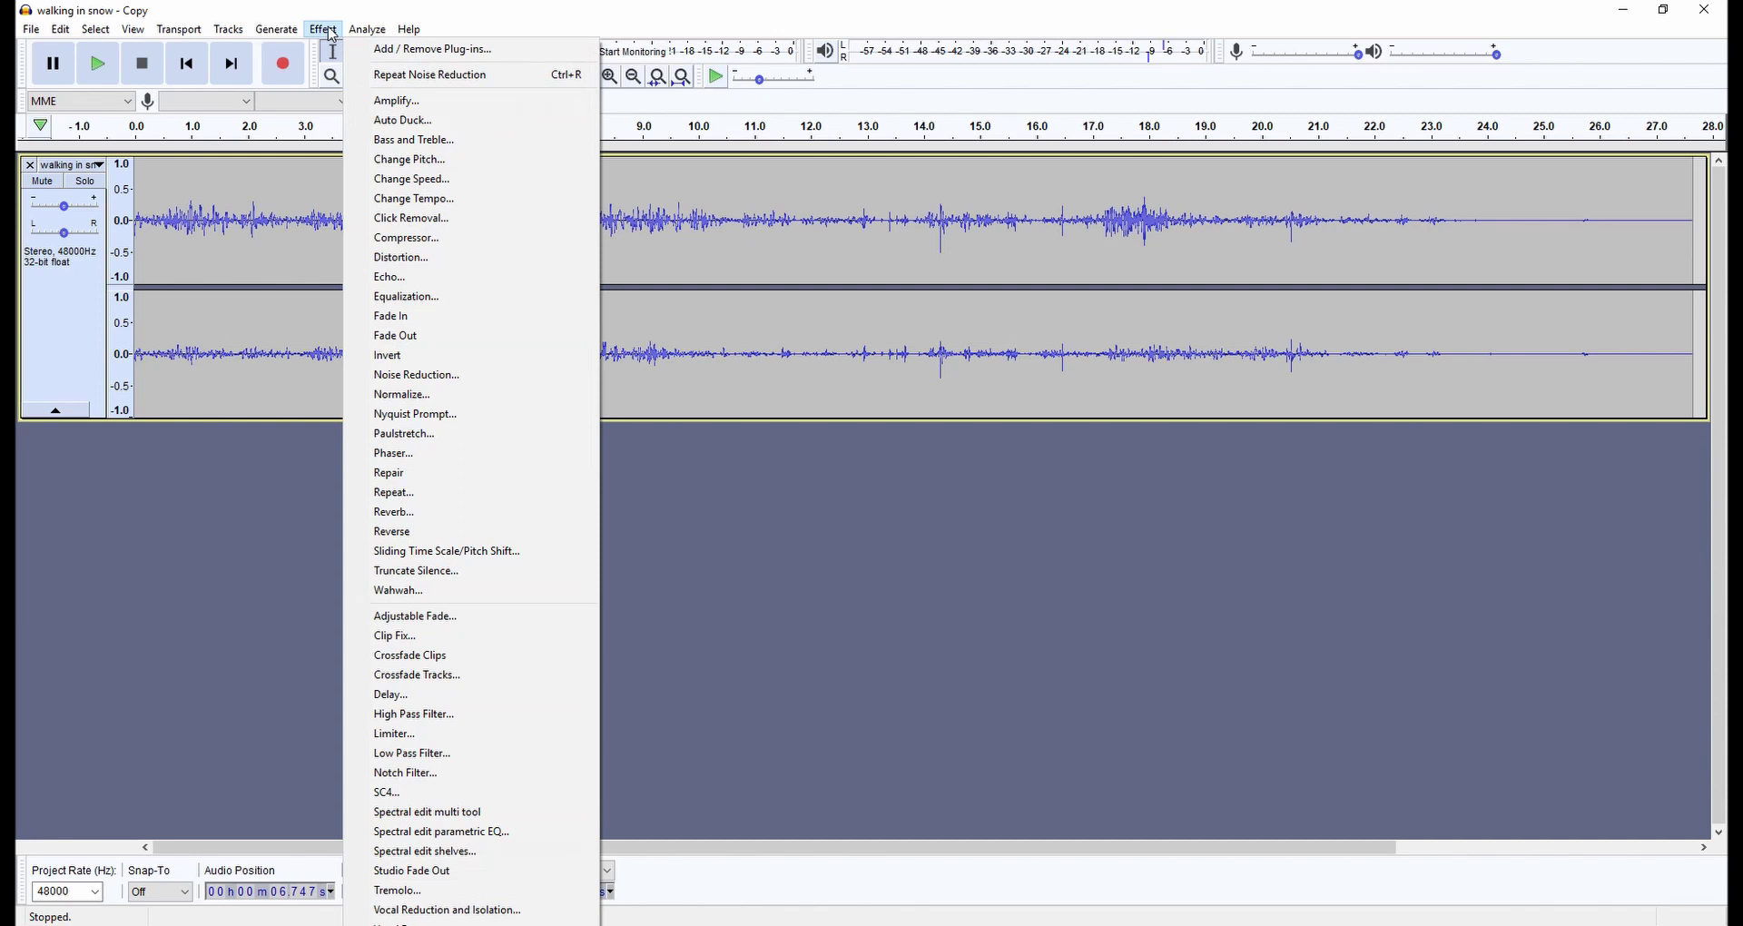
left_click(422, 380)
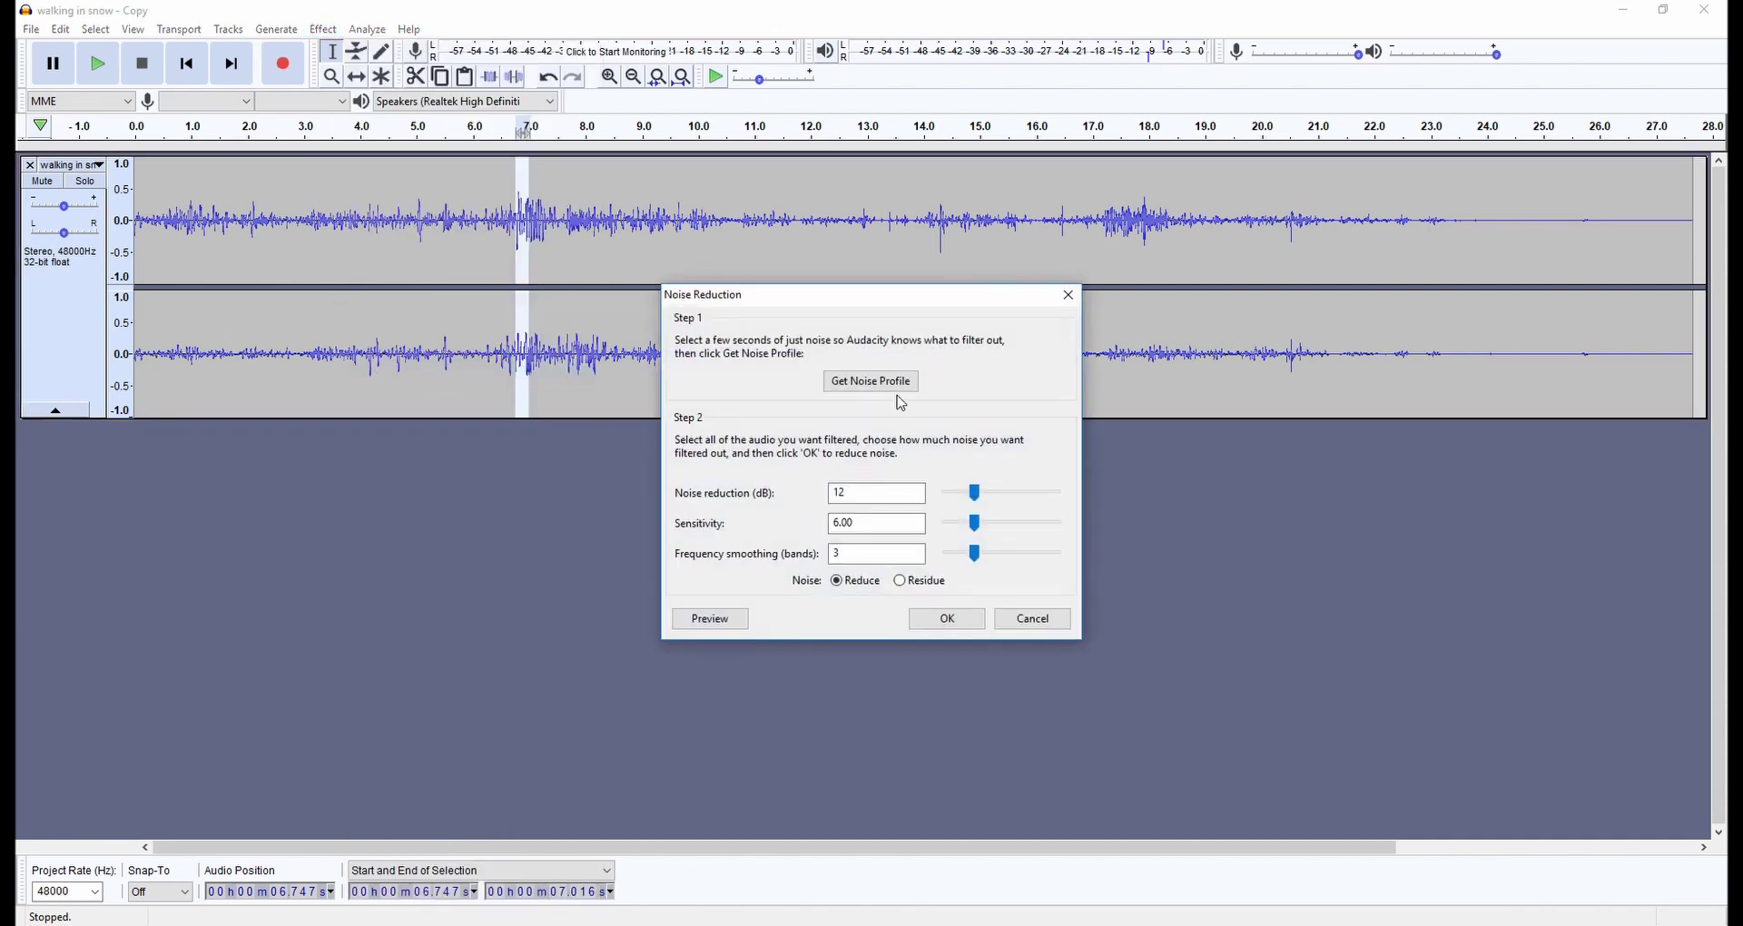
left_click(888, 389)
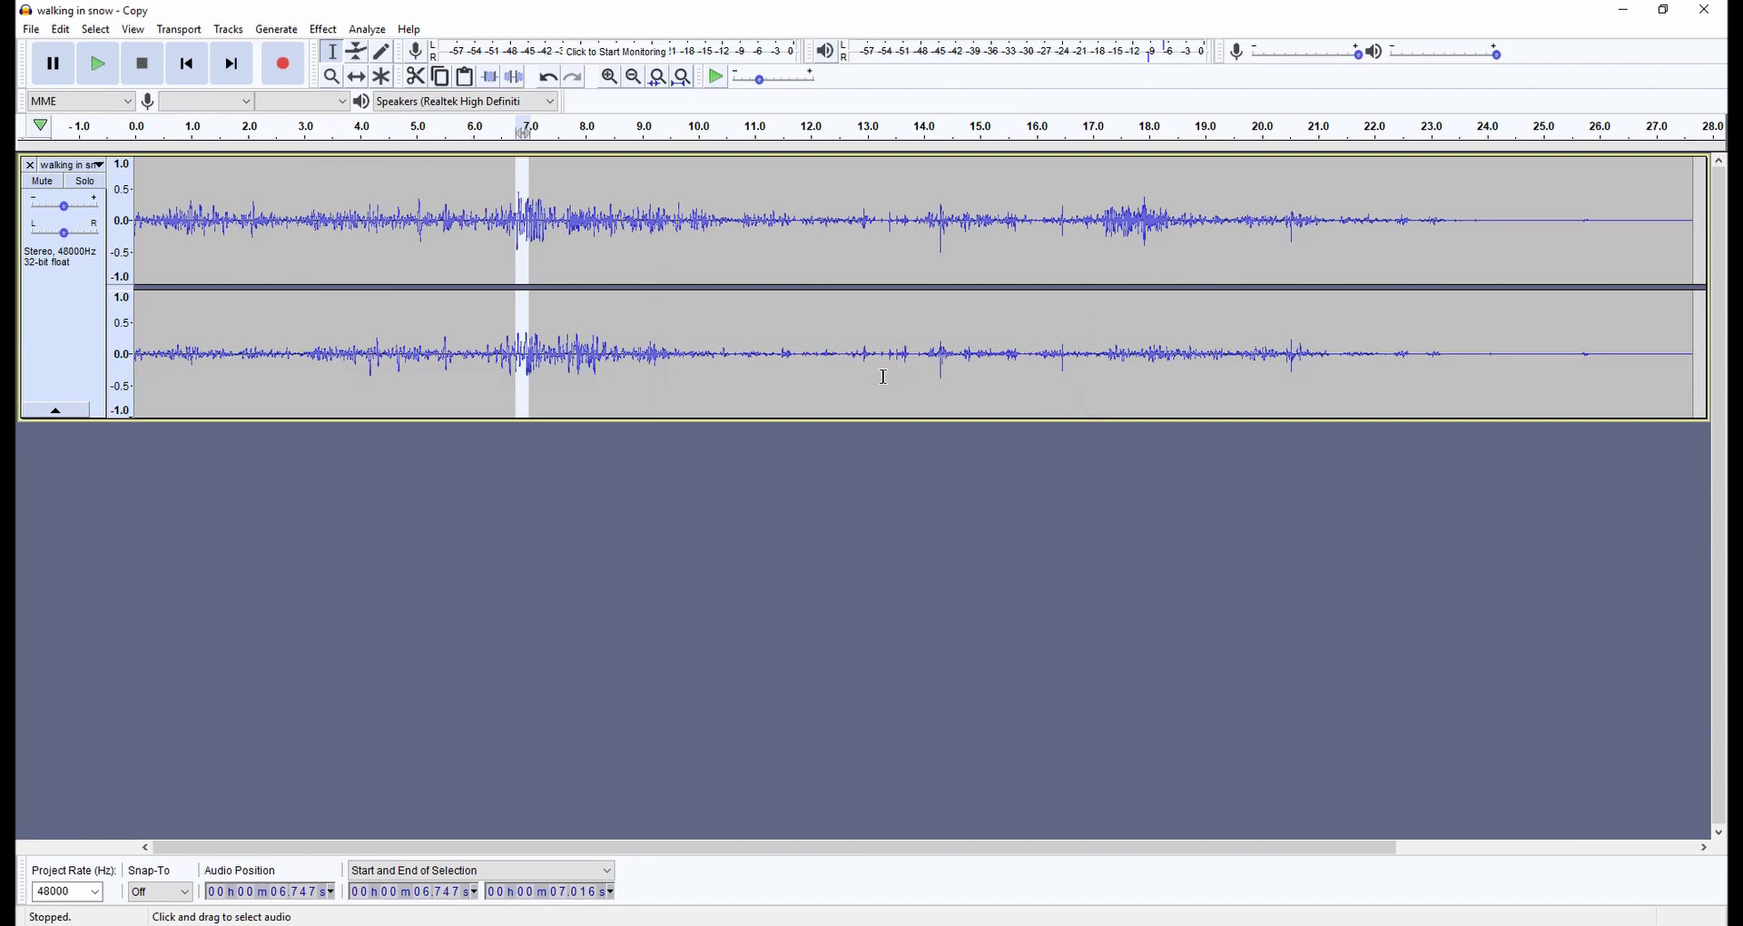
Apply the third Noise Reduction pass across the whole recording
key("ctrl+a")
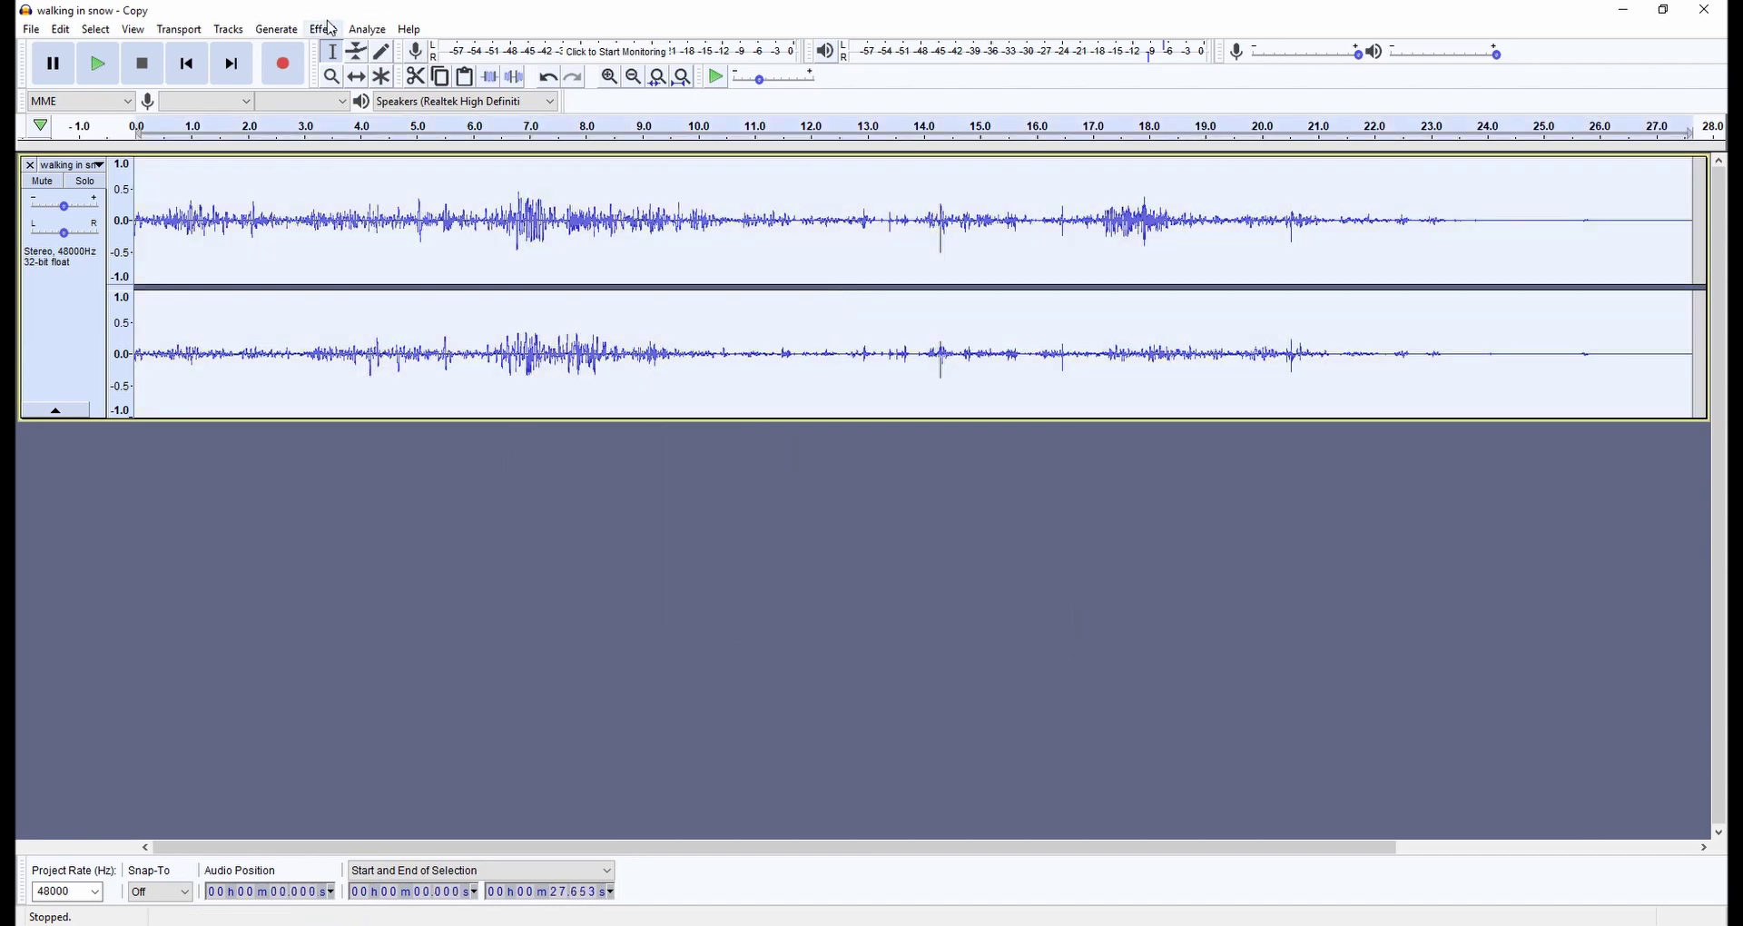
left_click(326, 35)
left_click(422, 379)
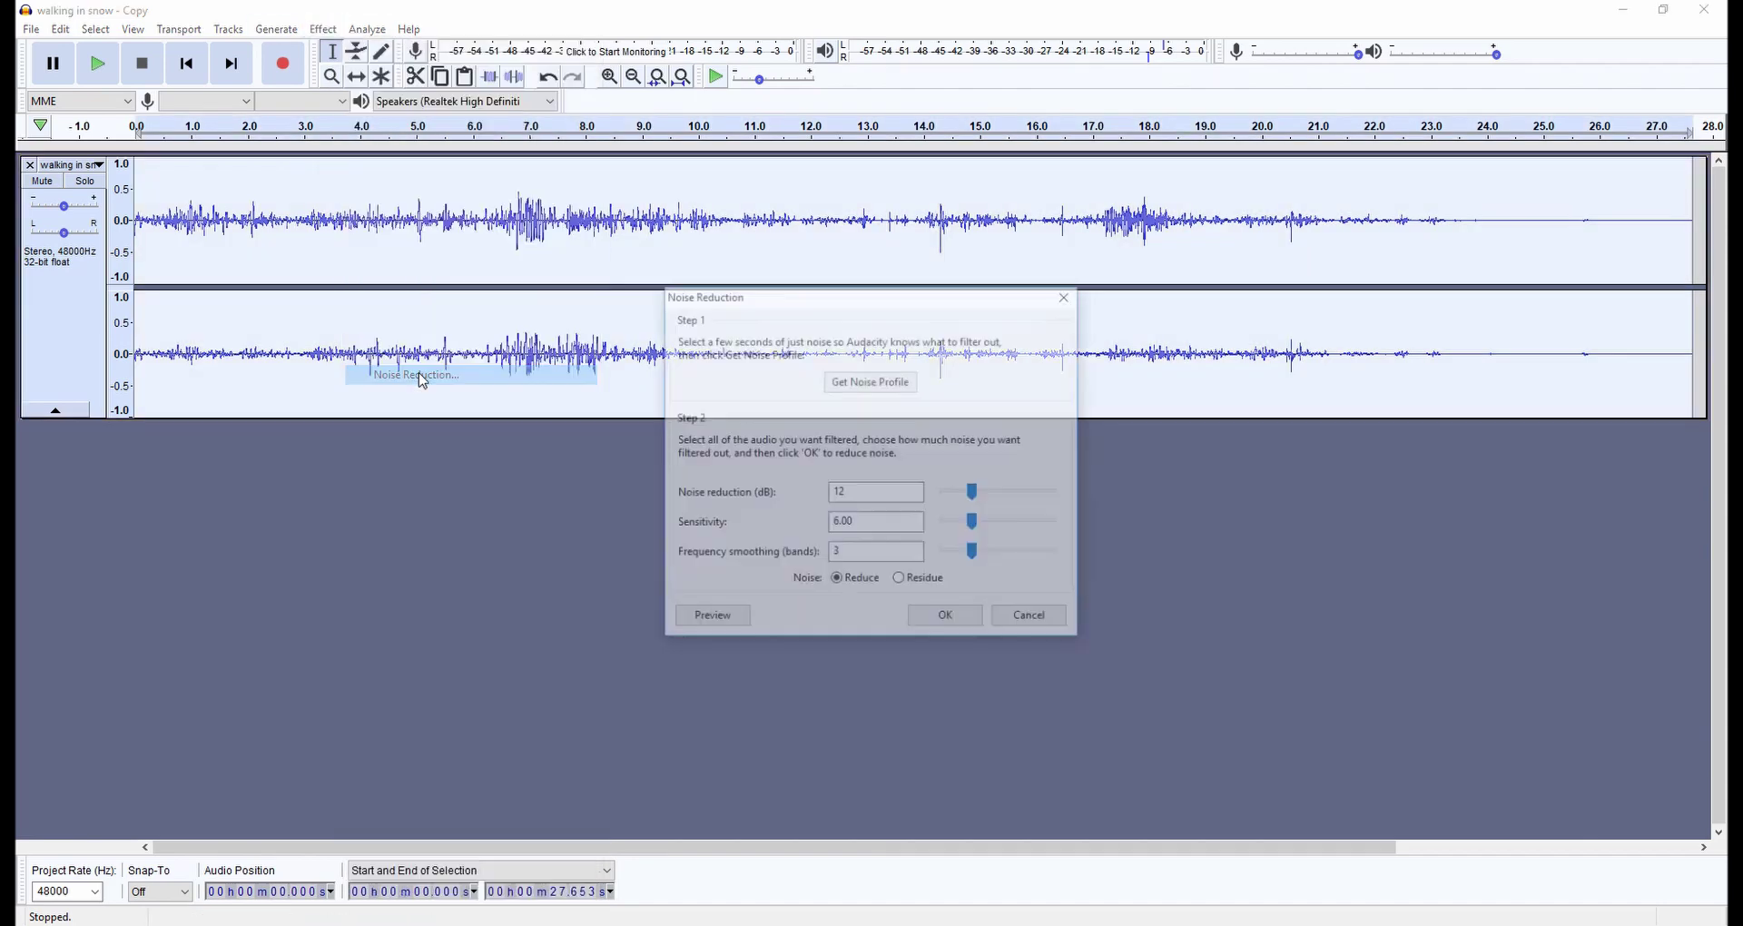
left_click(964, 617)
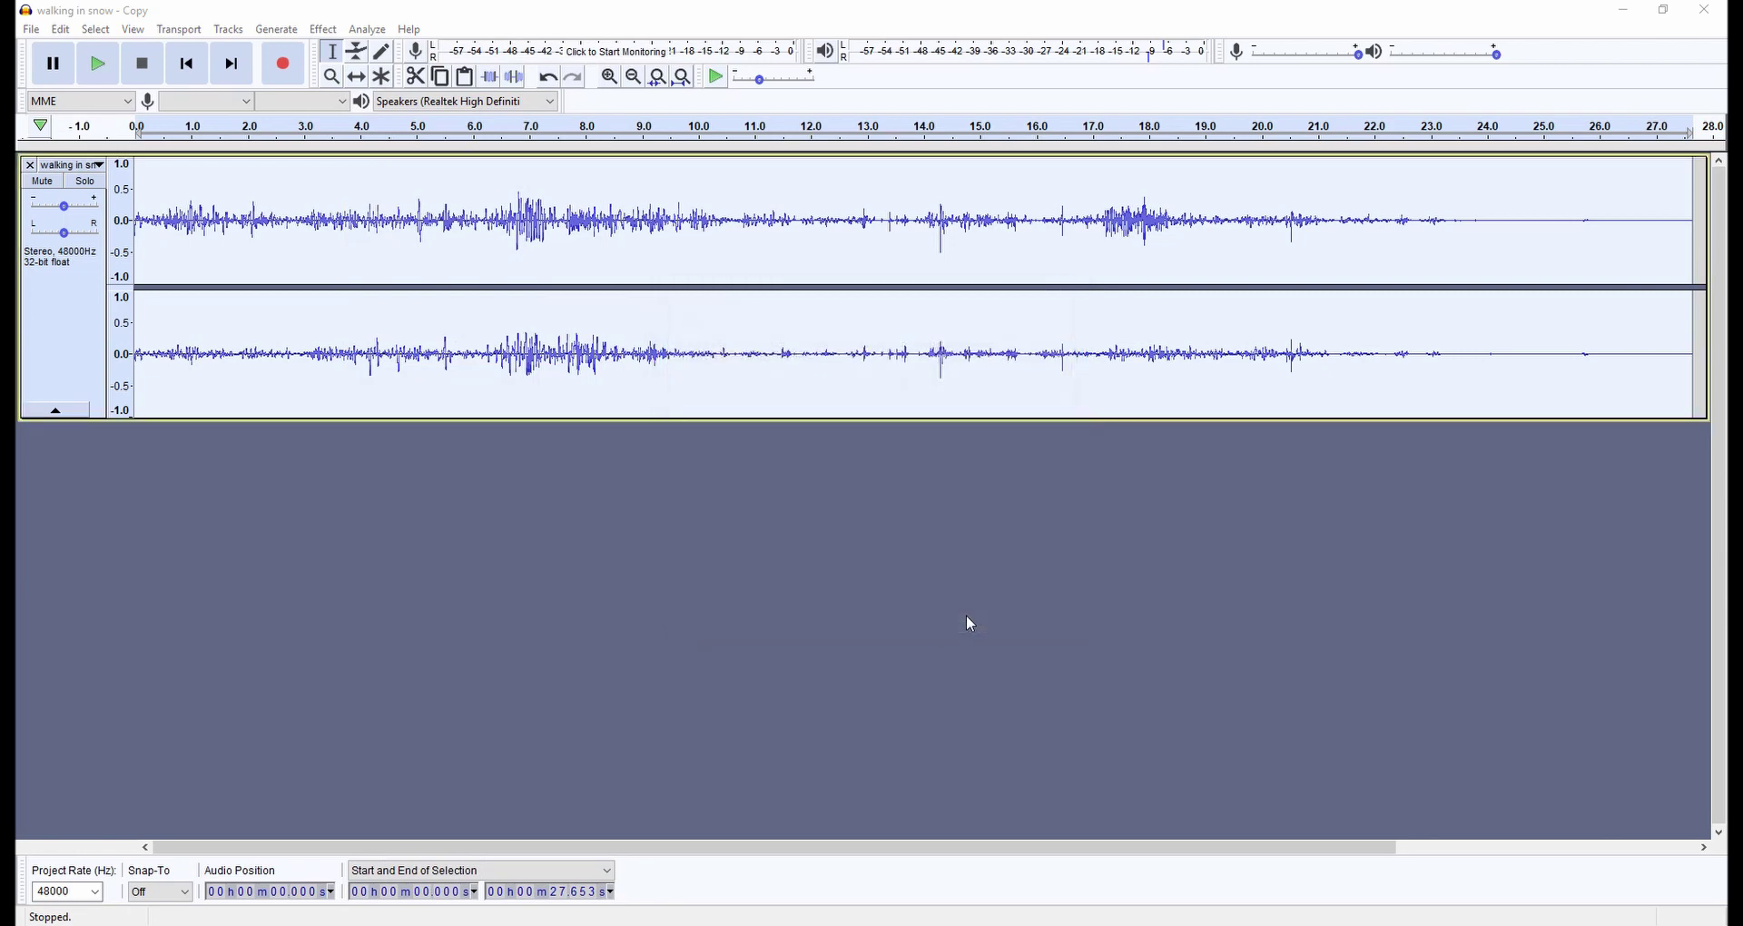
Play back the third-pass cleaned recording, stop it, and select the entire track
left_click(145, 219)
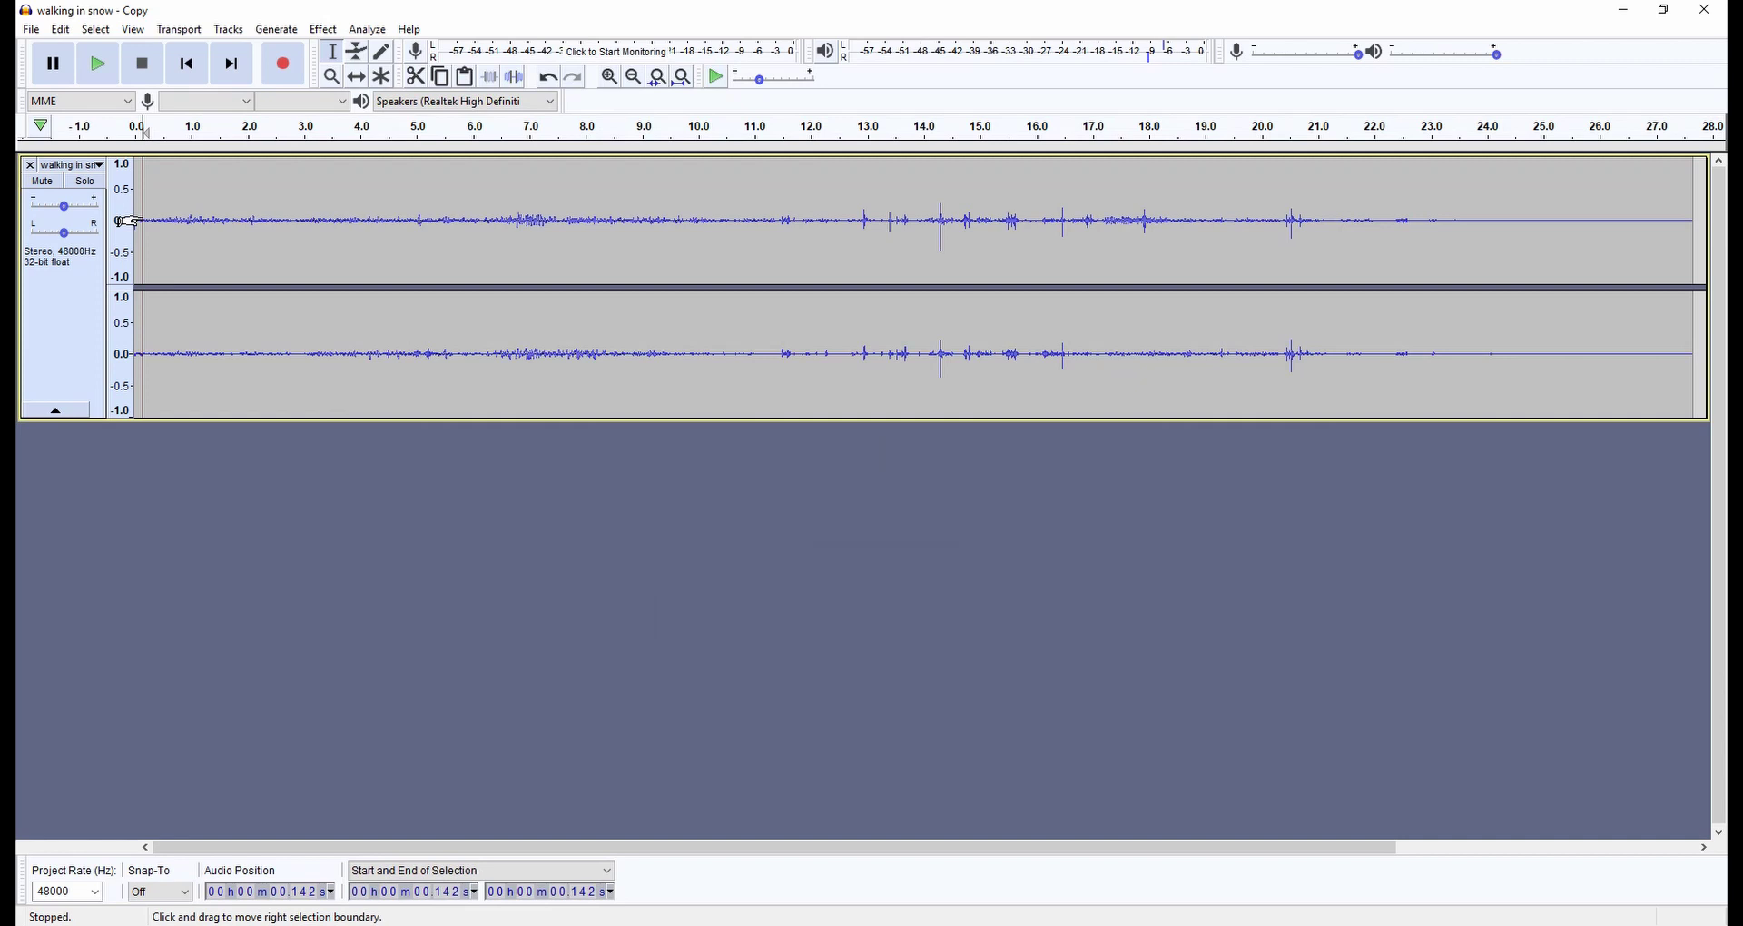
key("space")
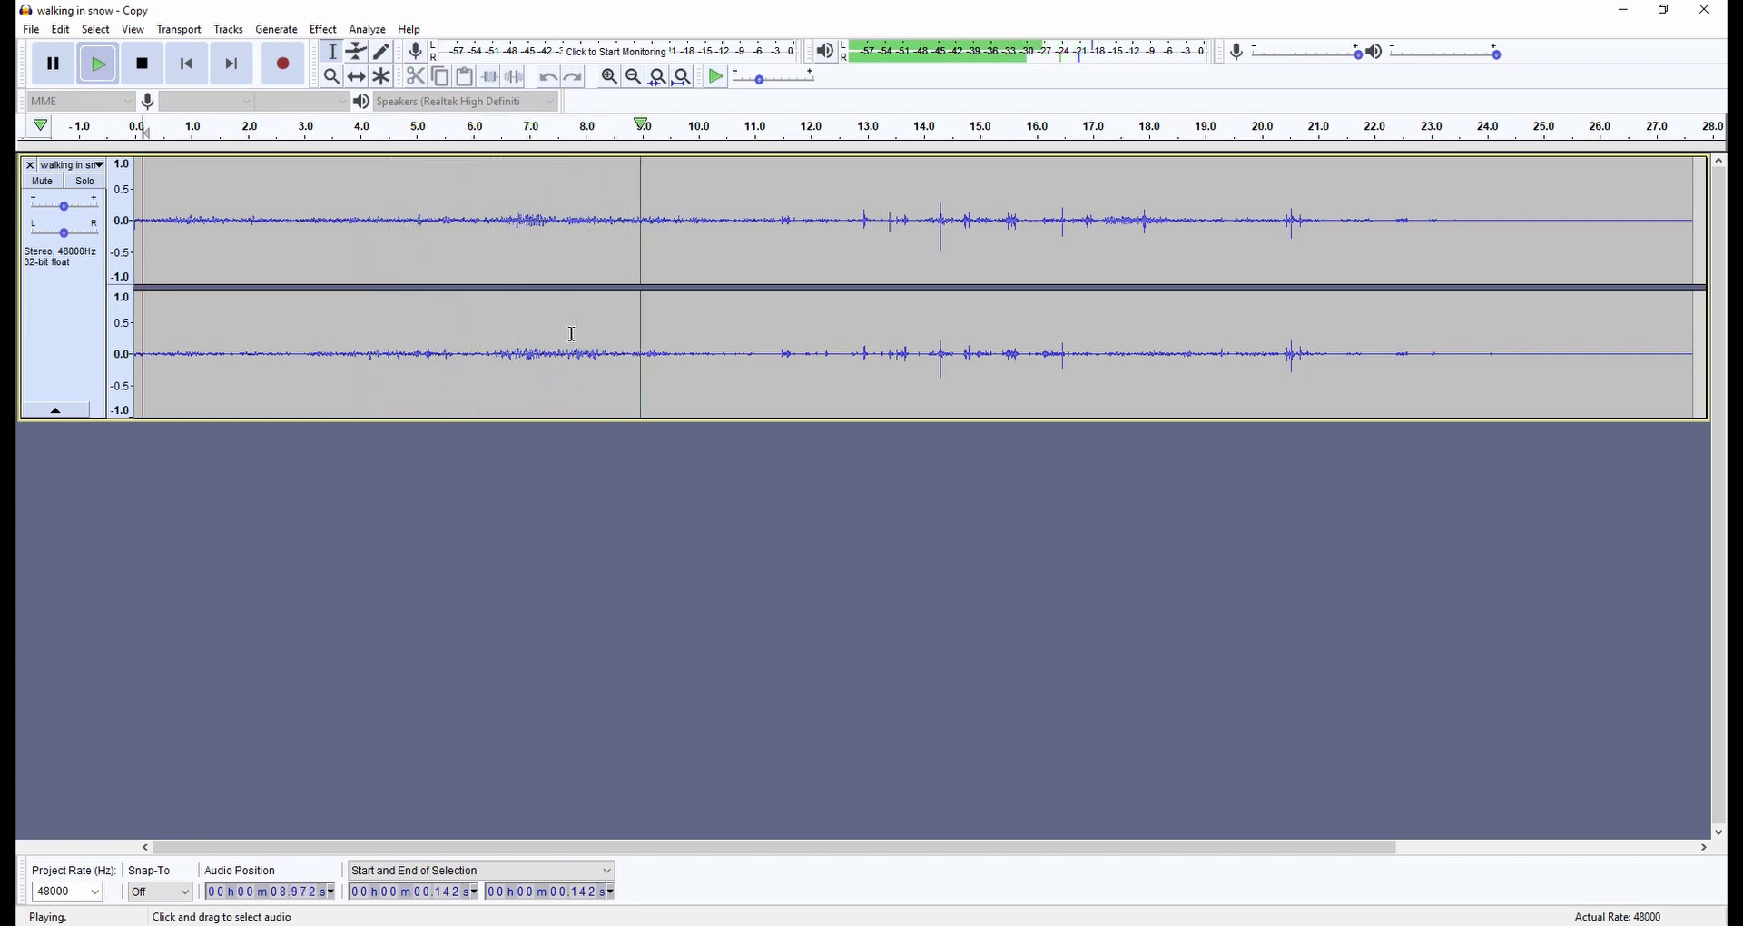
key("space")
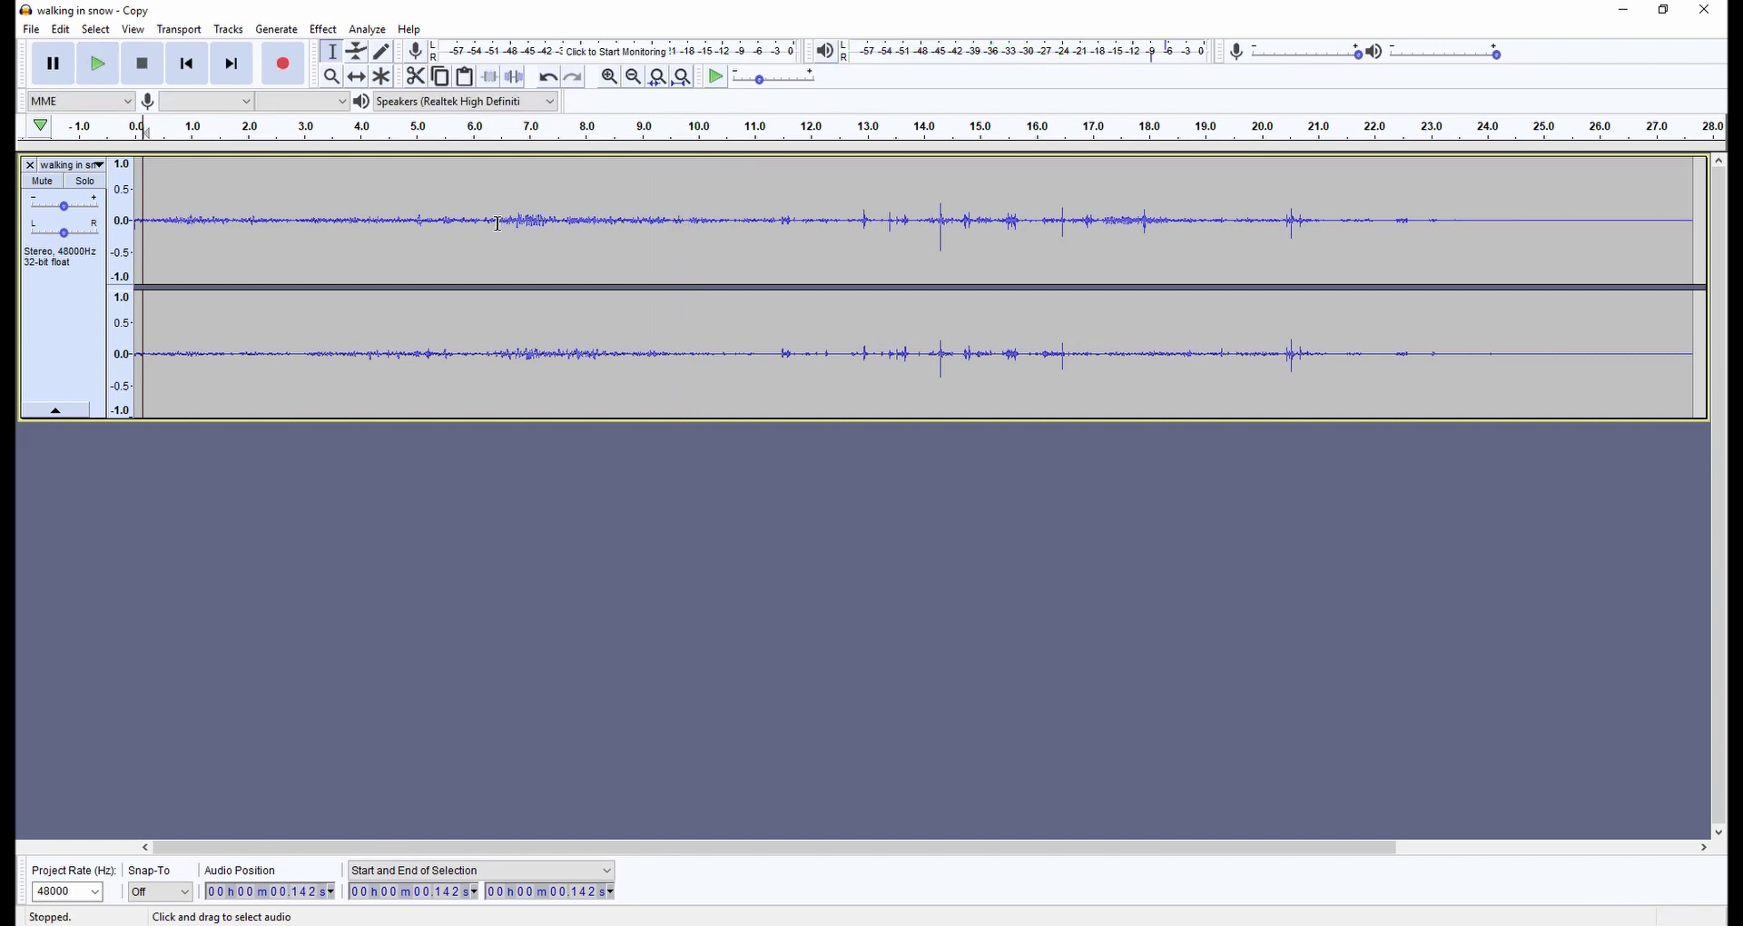
key("ctrl+a")
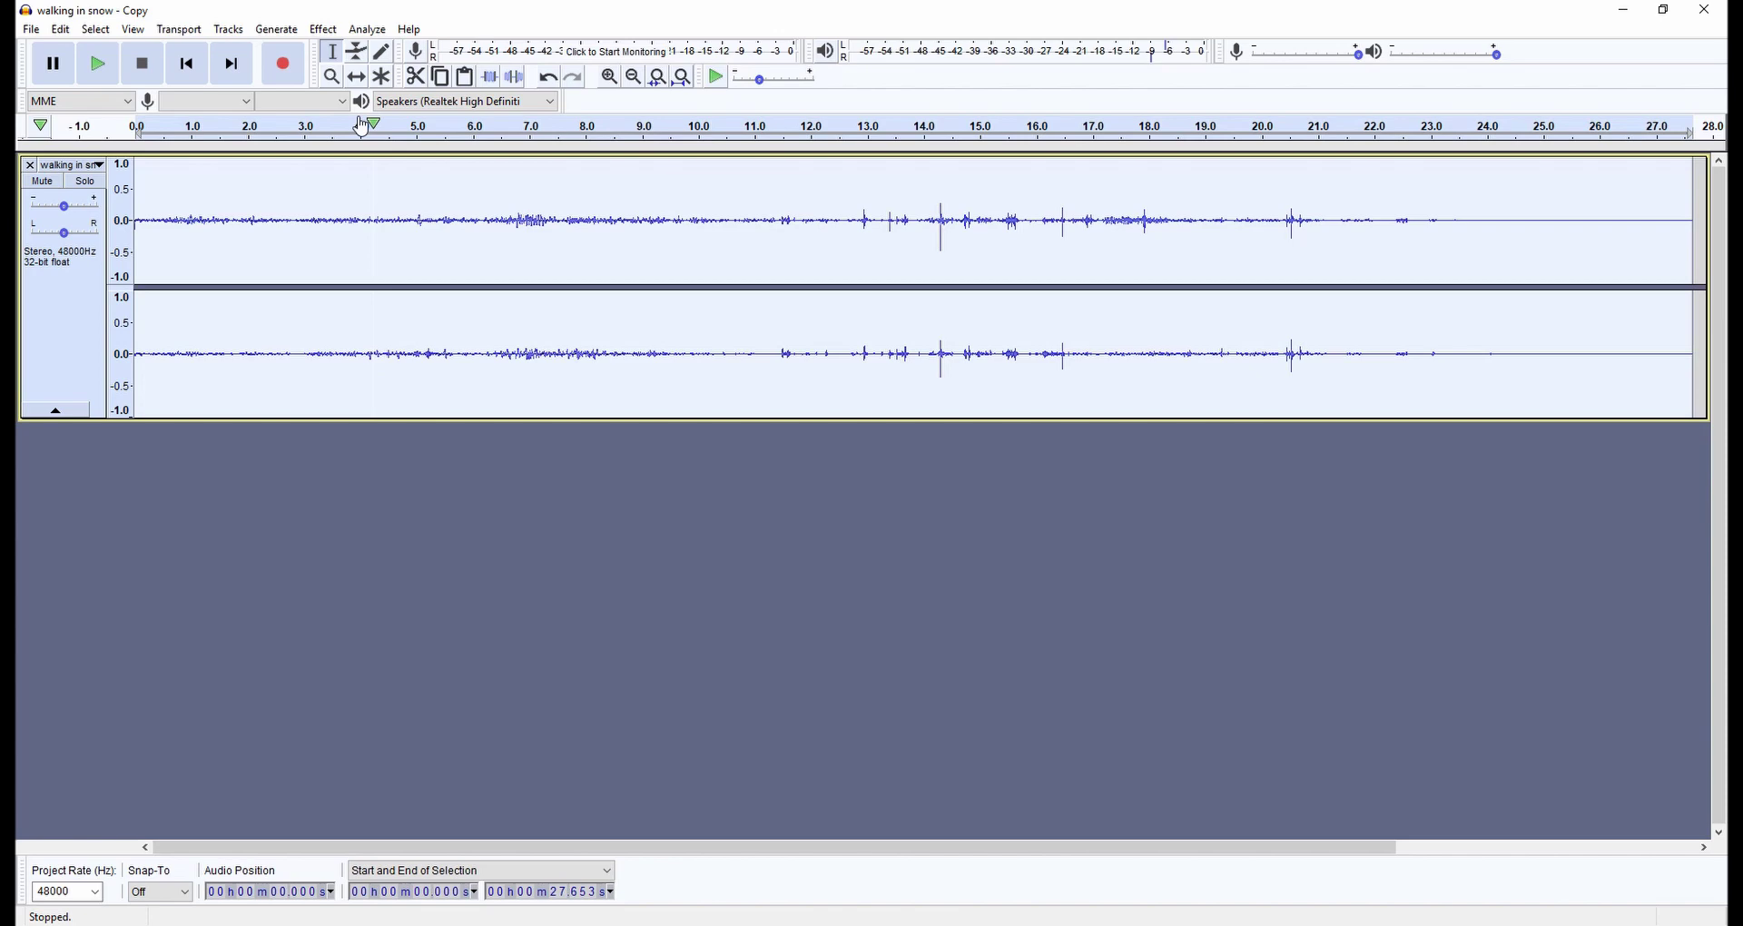
Amplify the whole recording by 4.7 dB and play it back from the start
left_click(326, 33)
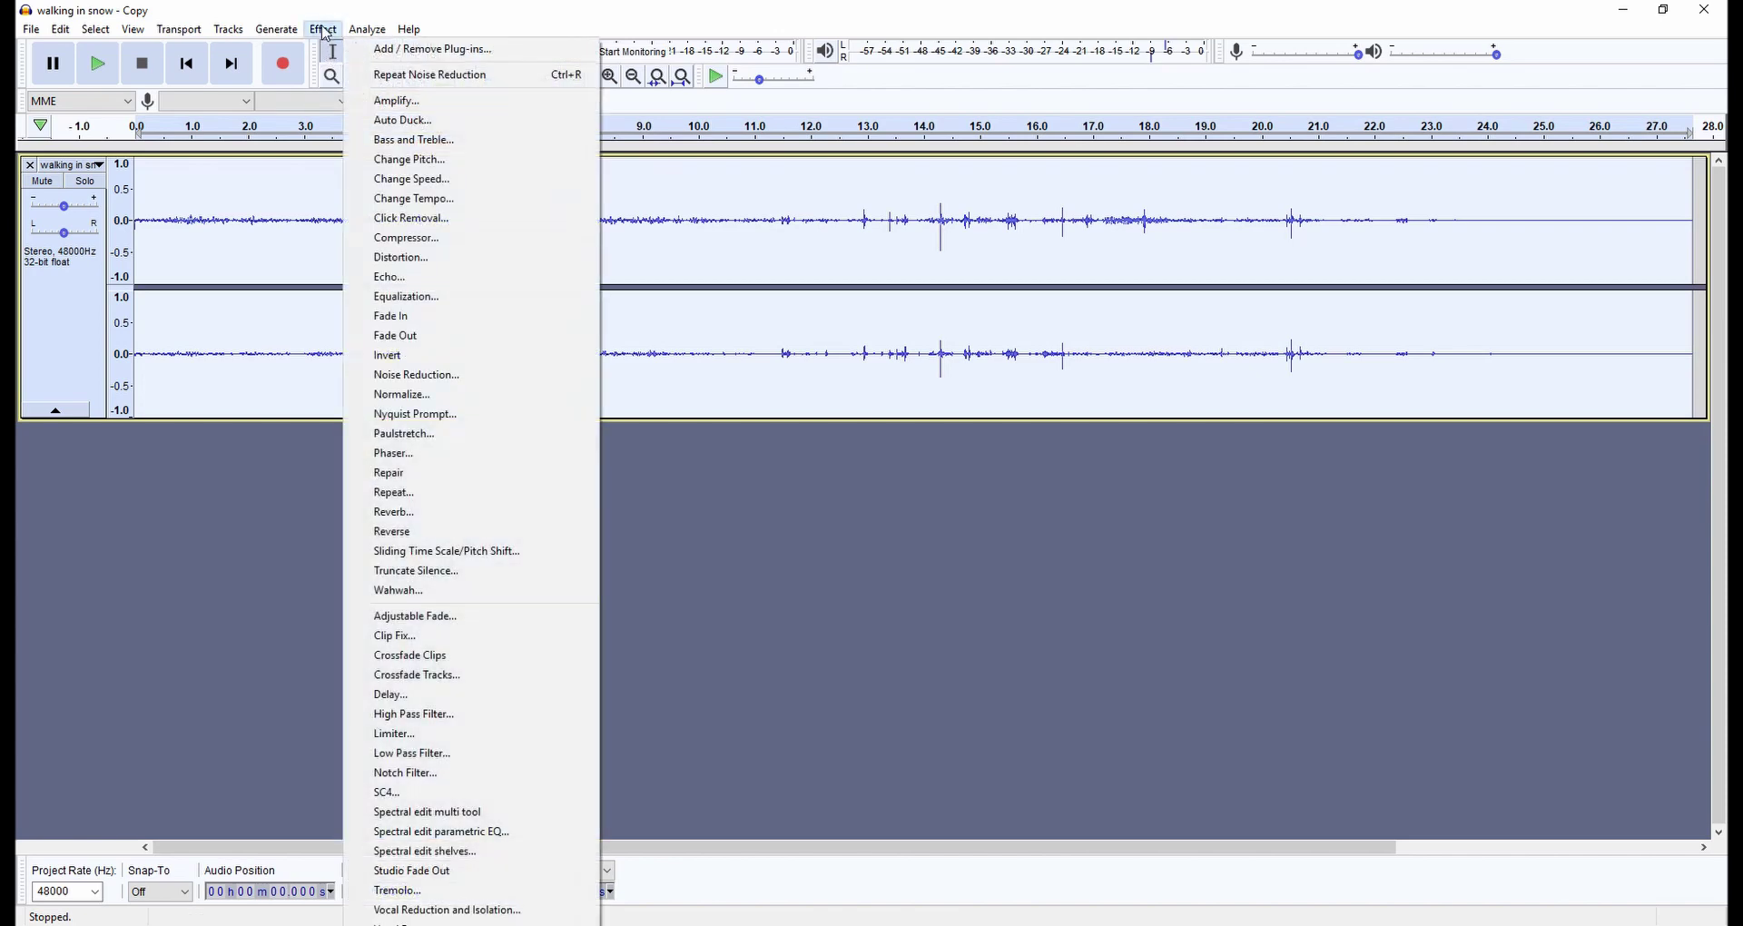
left_click(394, 102)
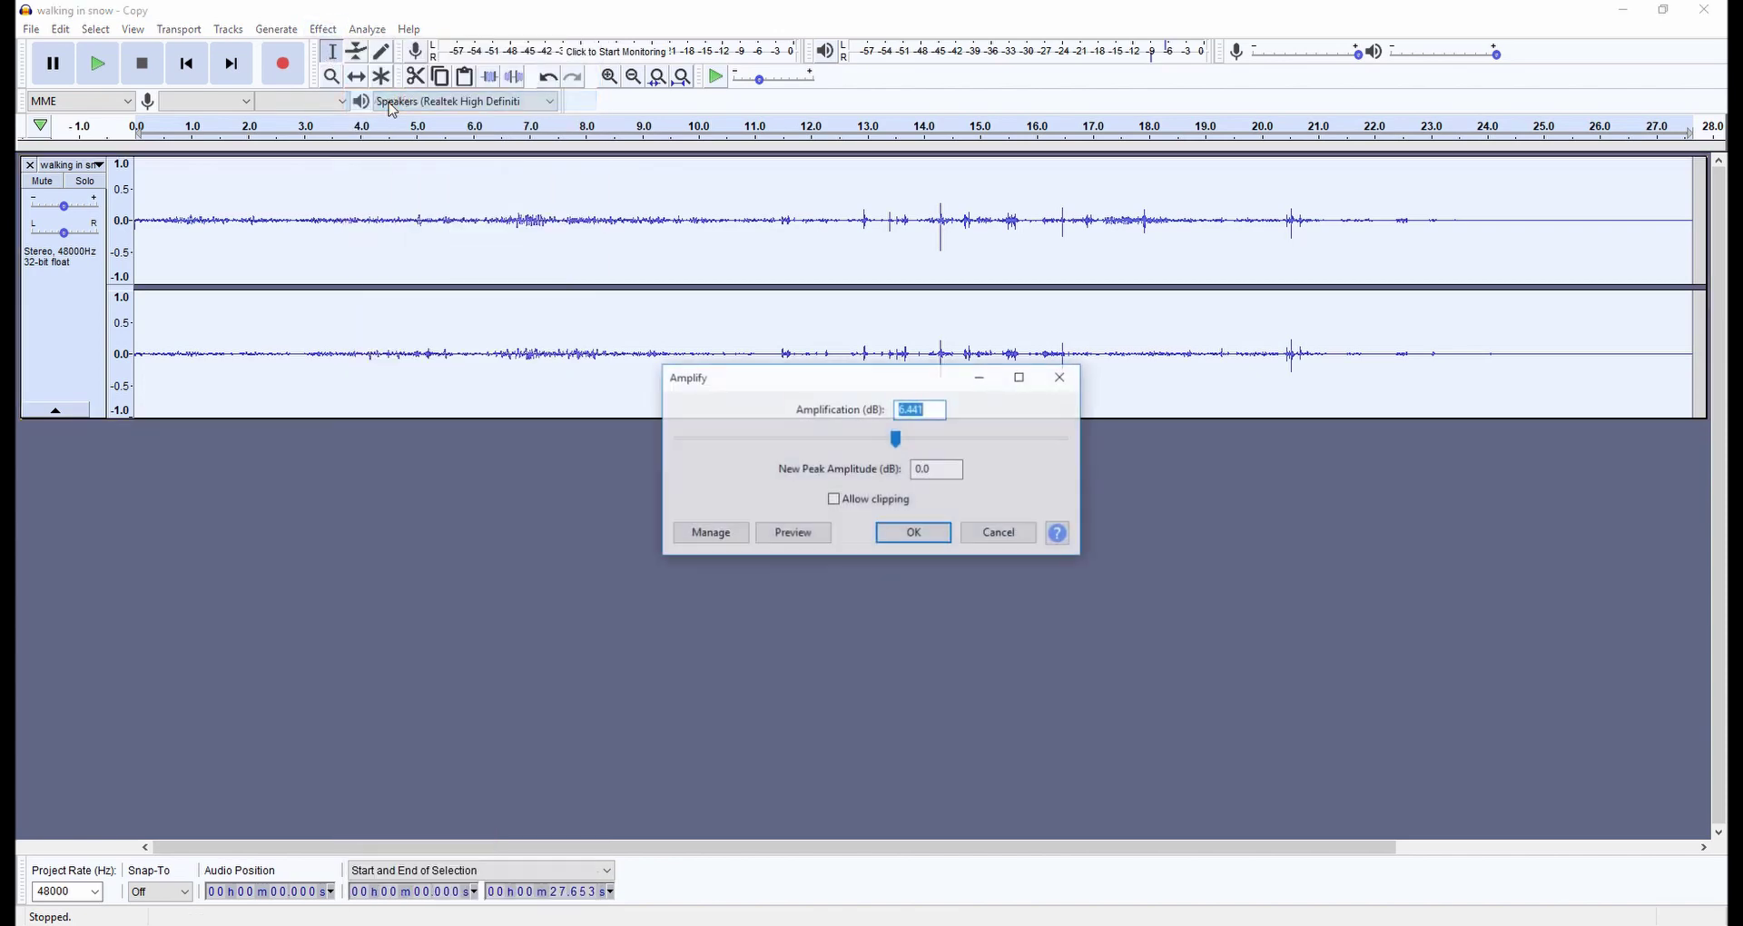
left_click(898, 440)
left_click_drag(900, 448, 890, 442)
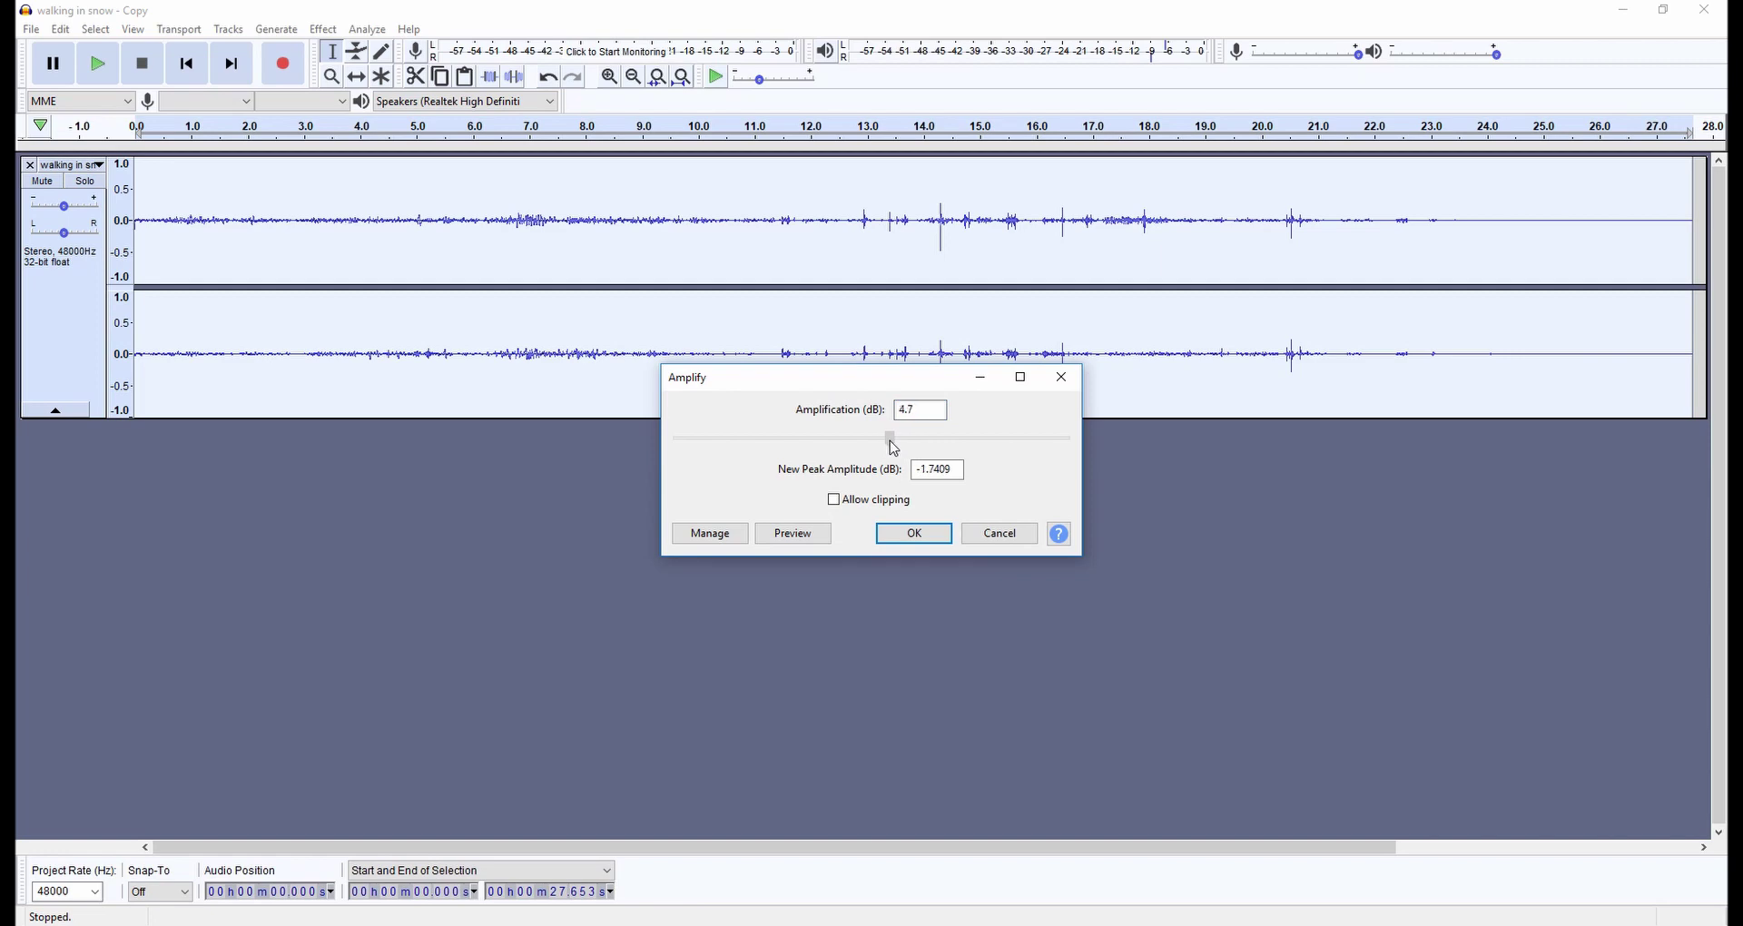
left_click(935, 538)
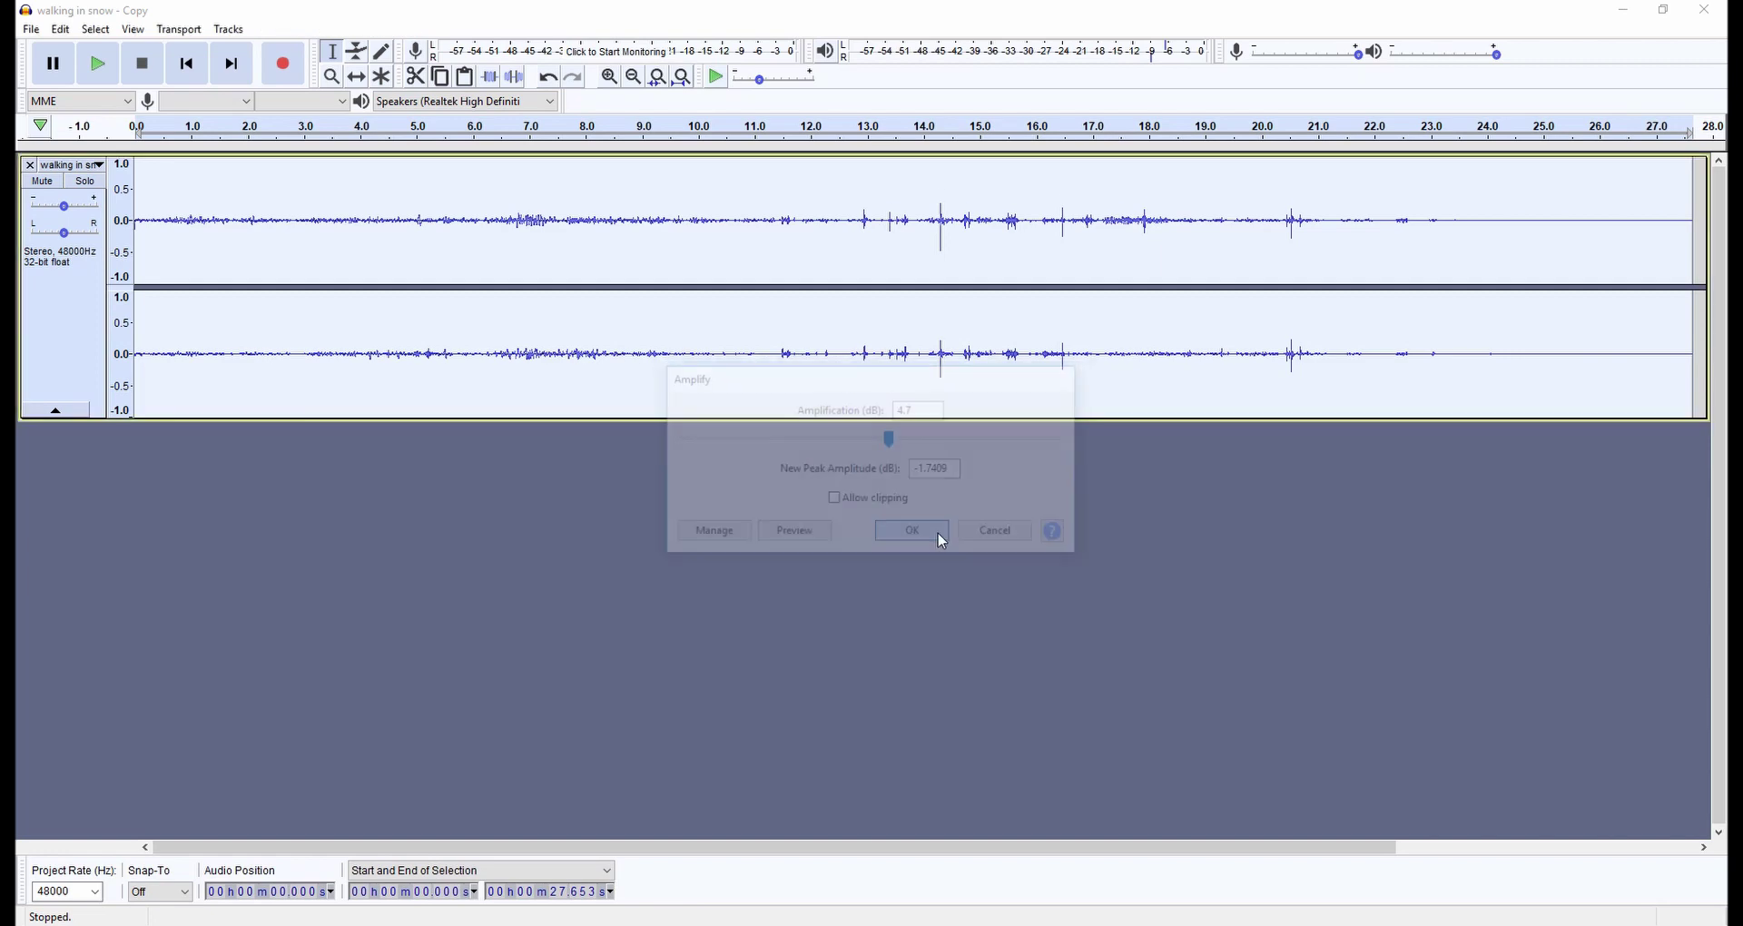
left_click(159, 237)
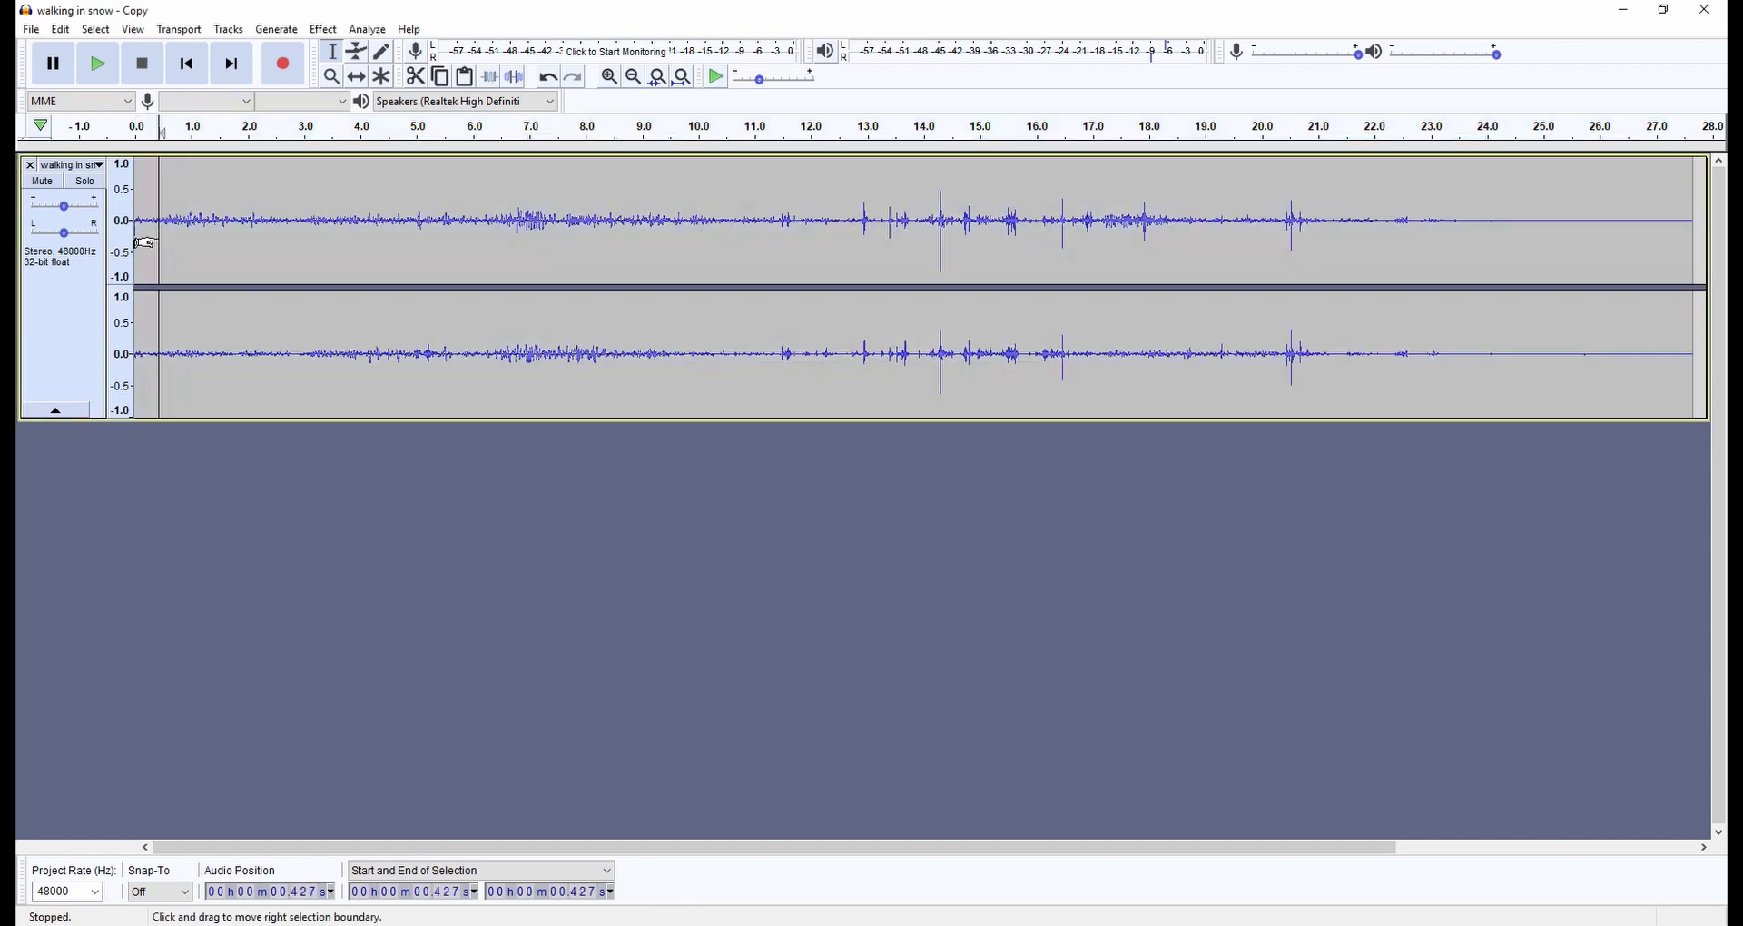
key("space")
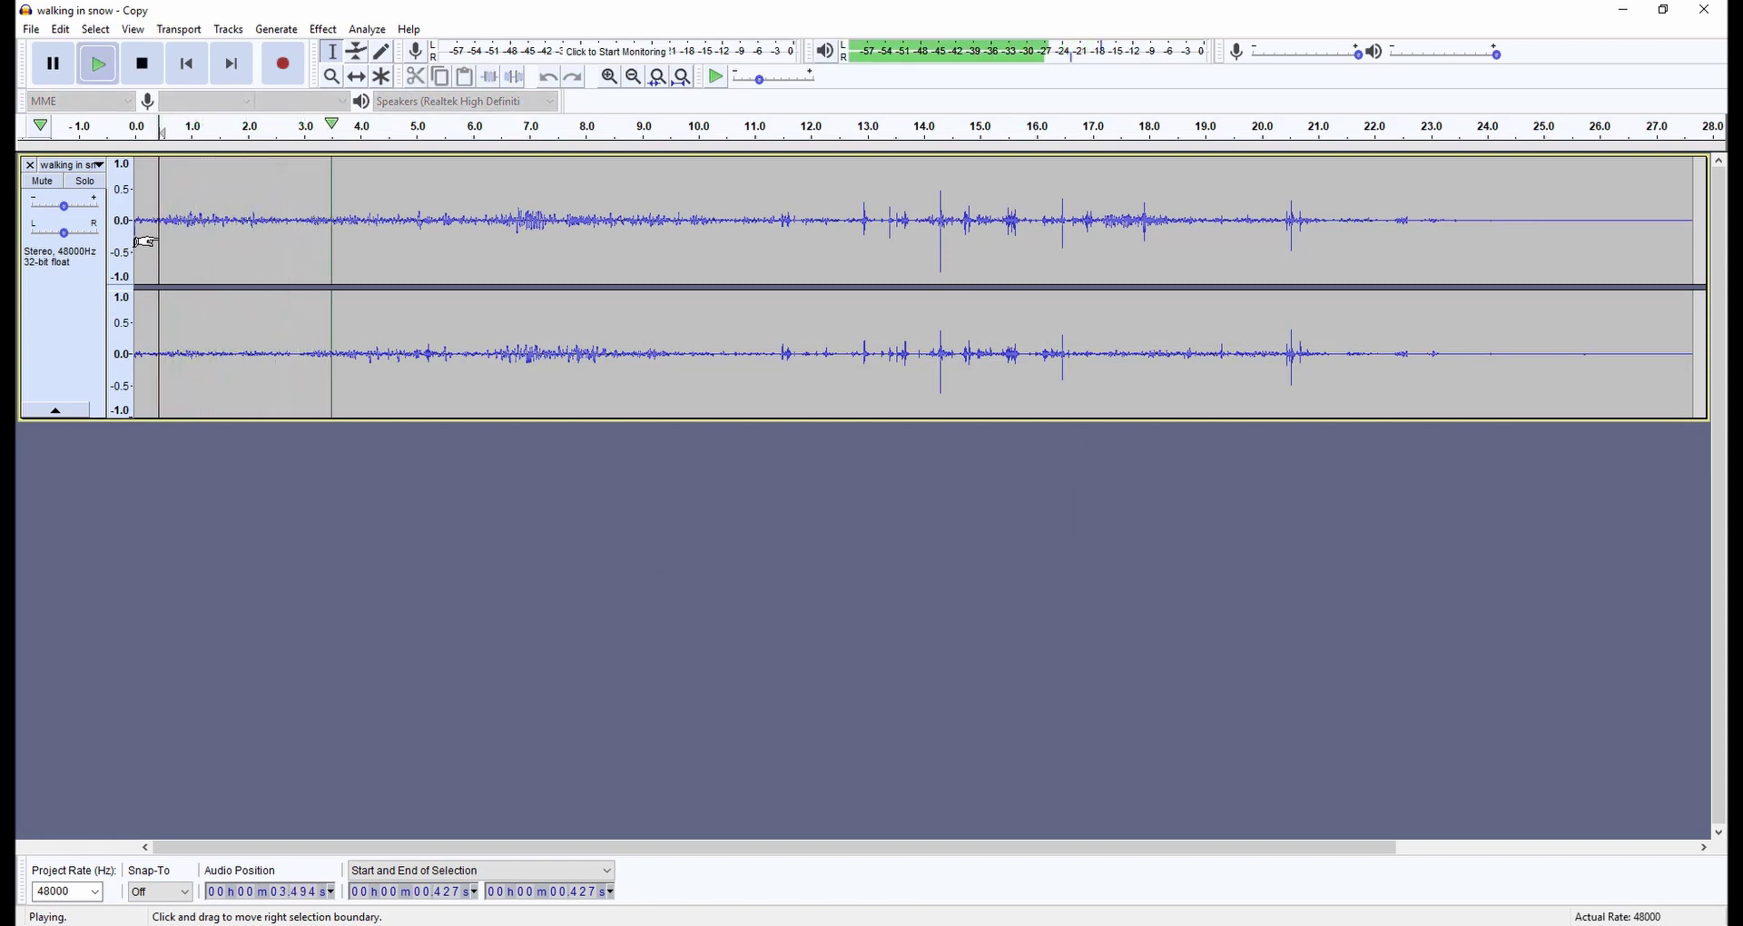
Capture a noise profile from a short quiet stretch near the 1-second mark
left_click_drag(172, 227, 196, 227)
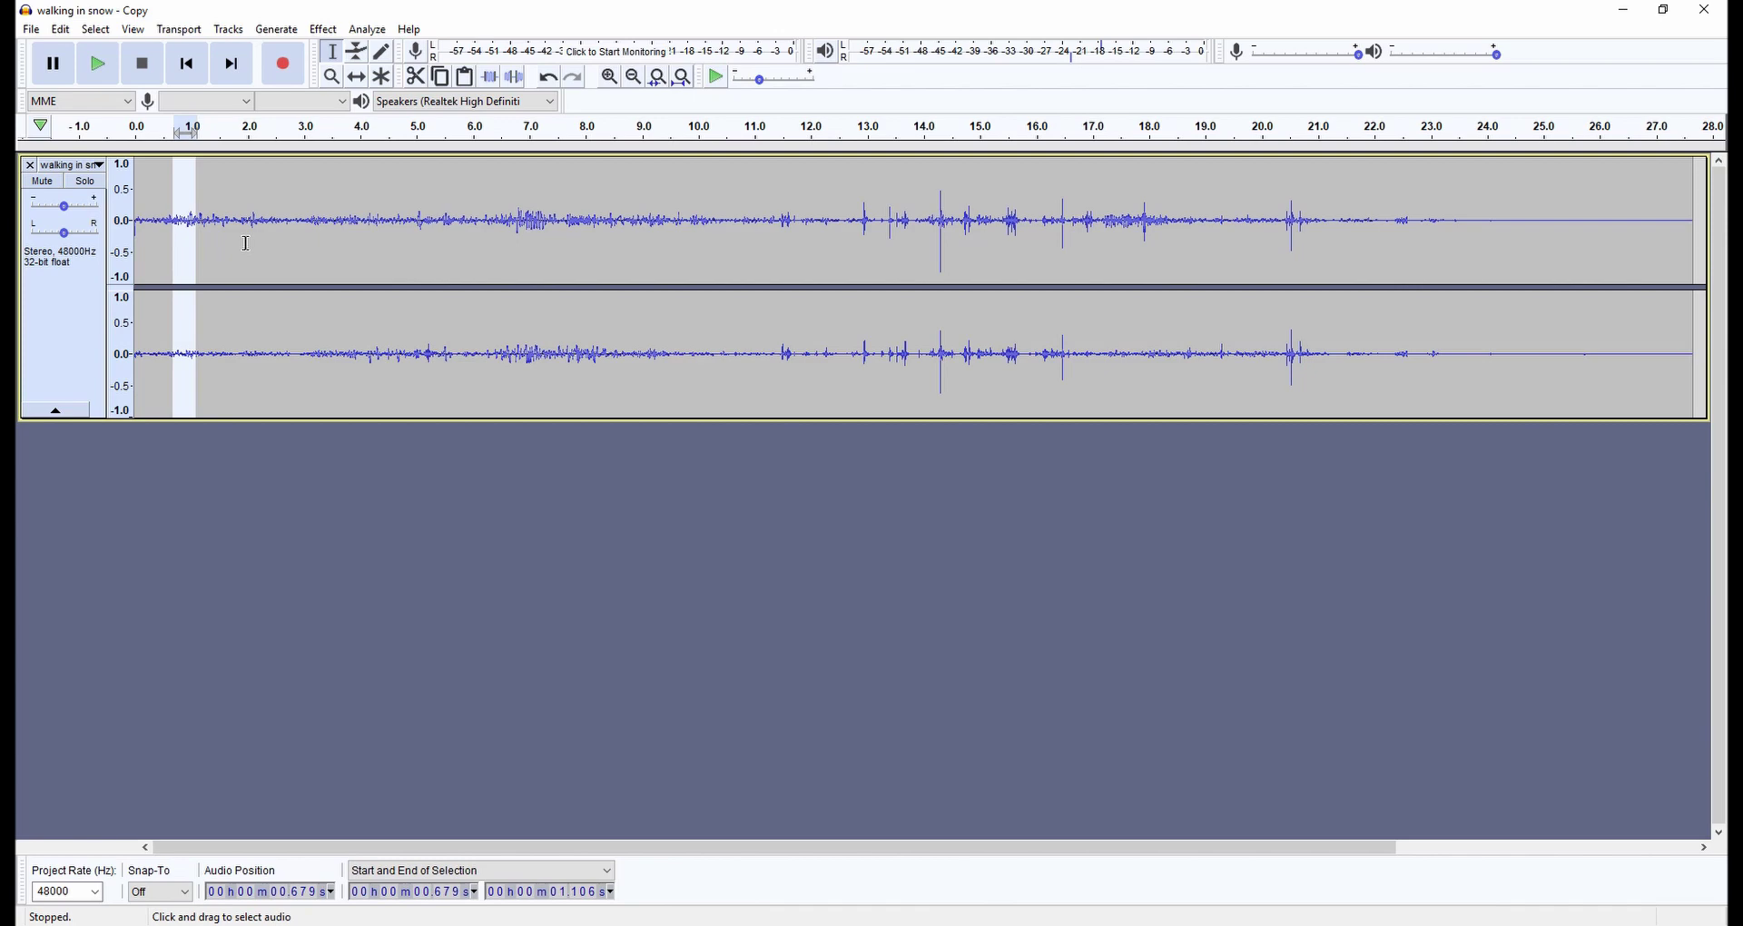
left_click(322, 30)
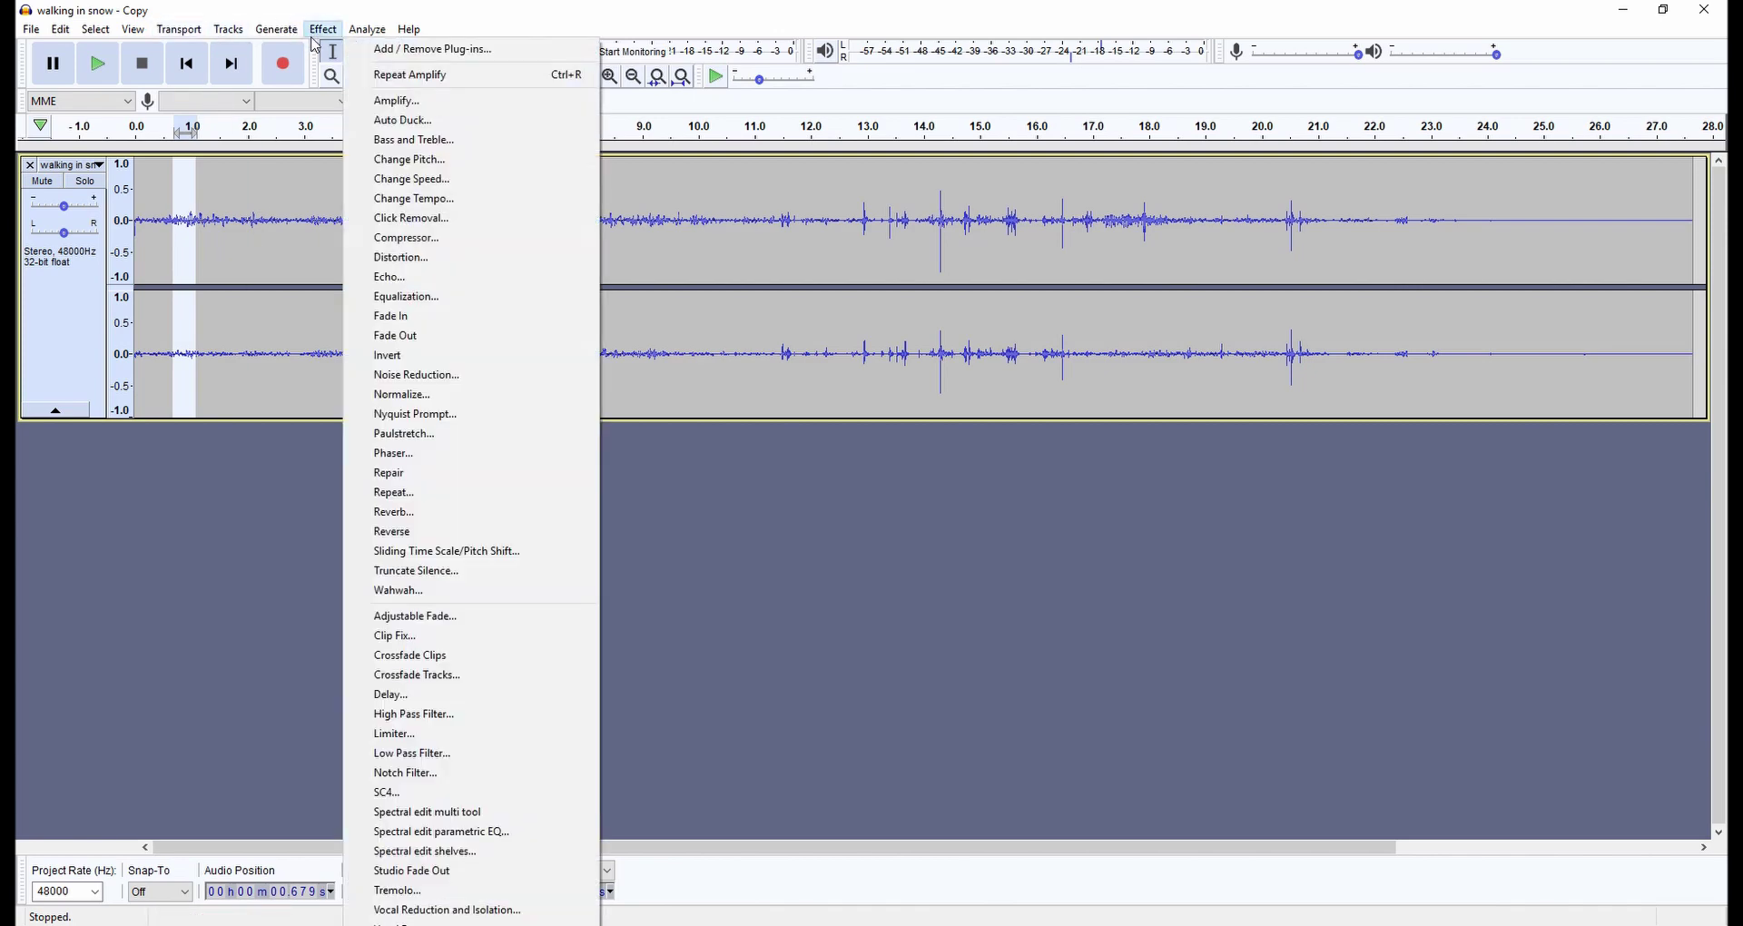
left_click(417, 375)
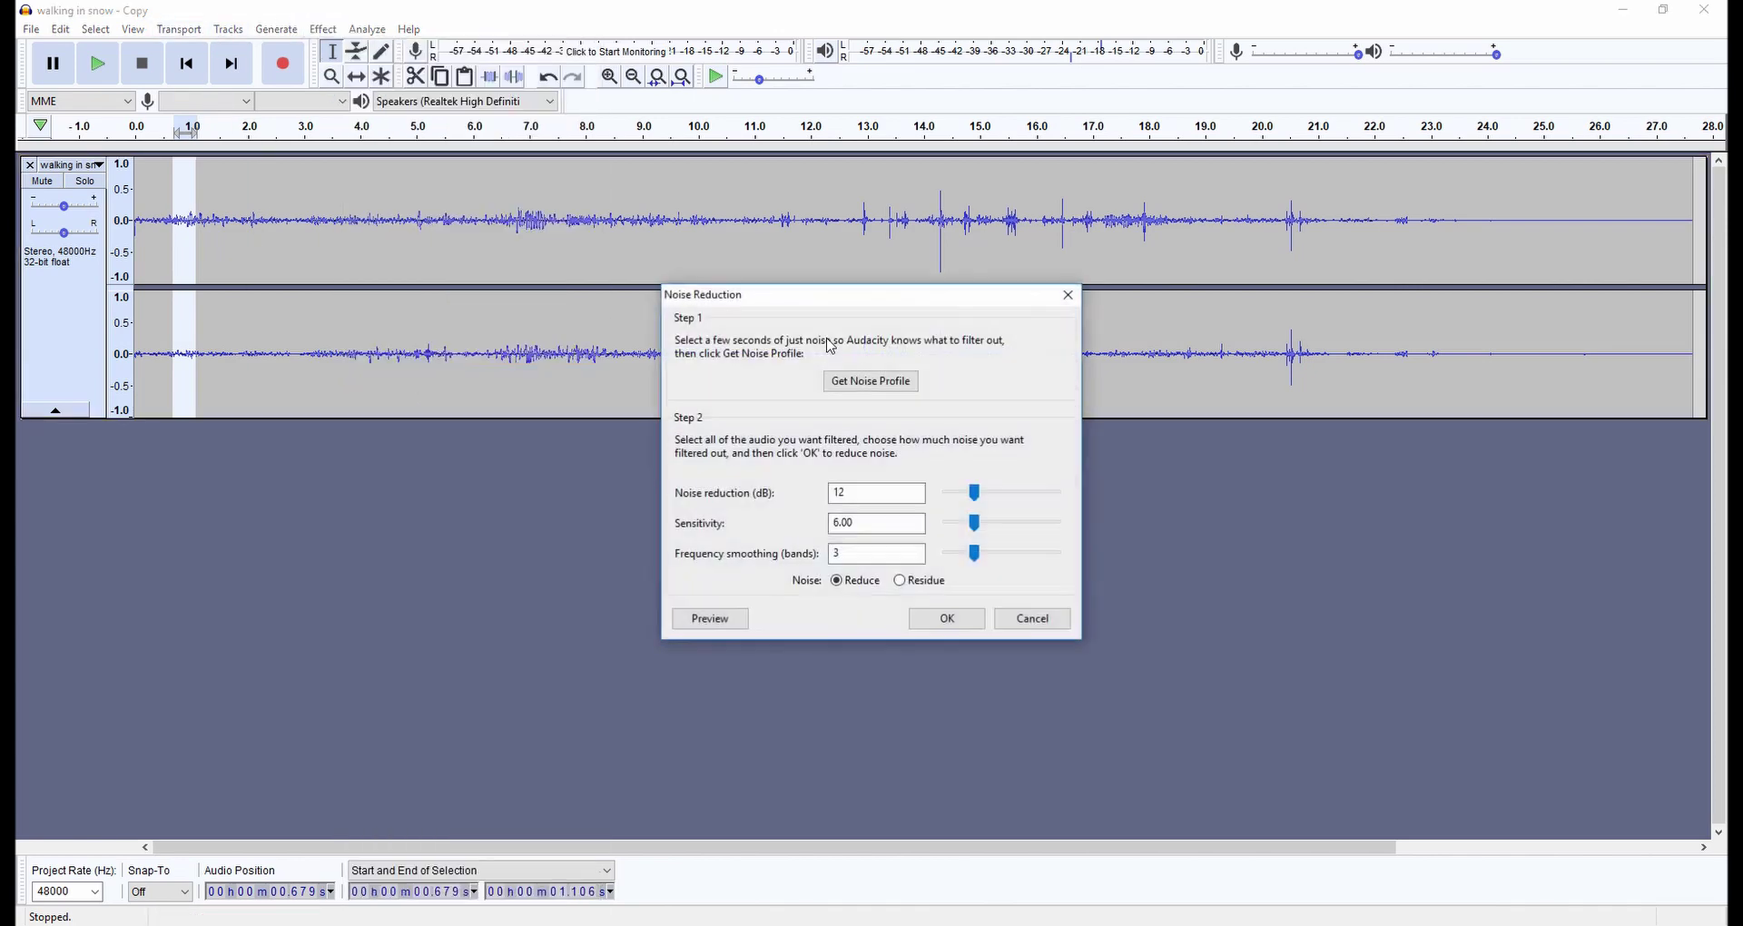
left_click(878, 383)
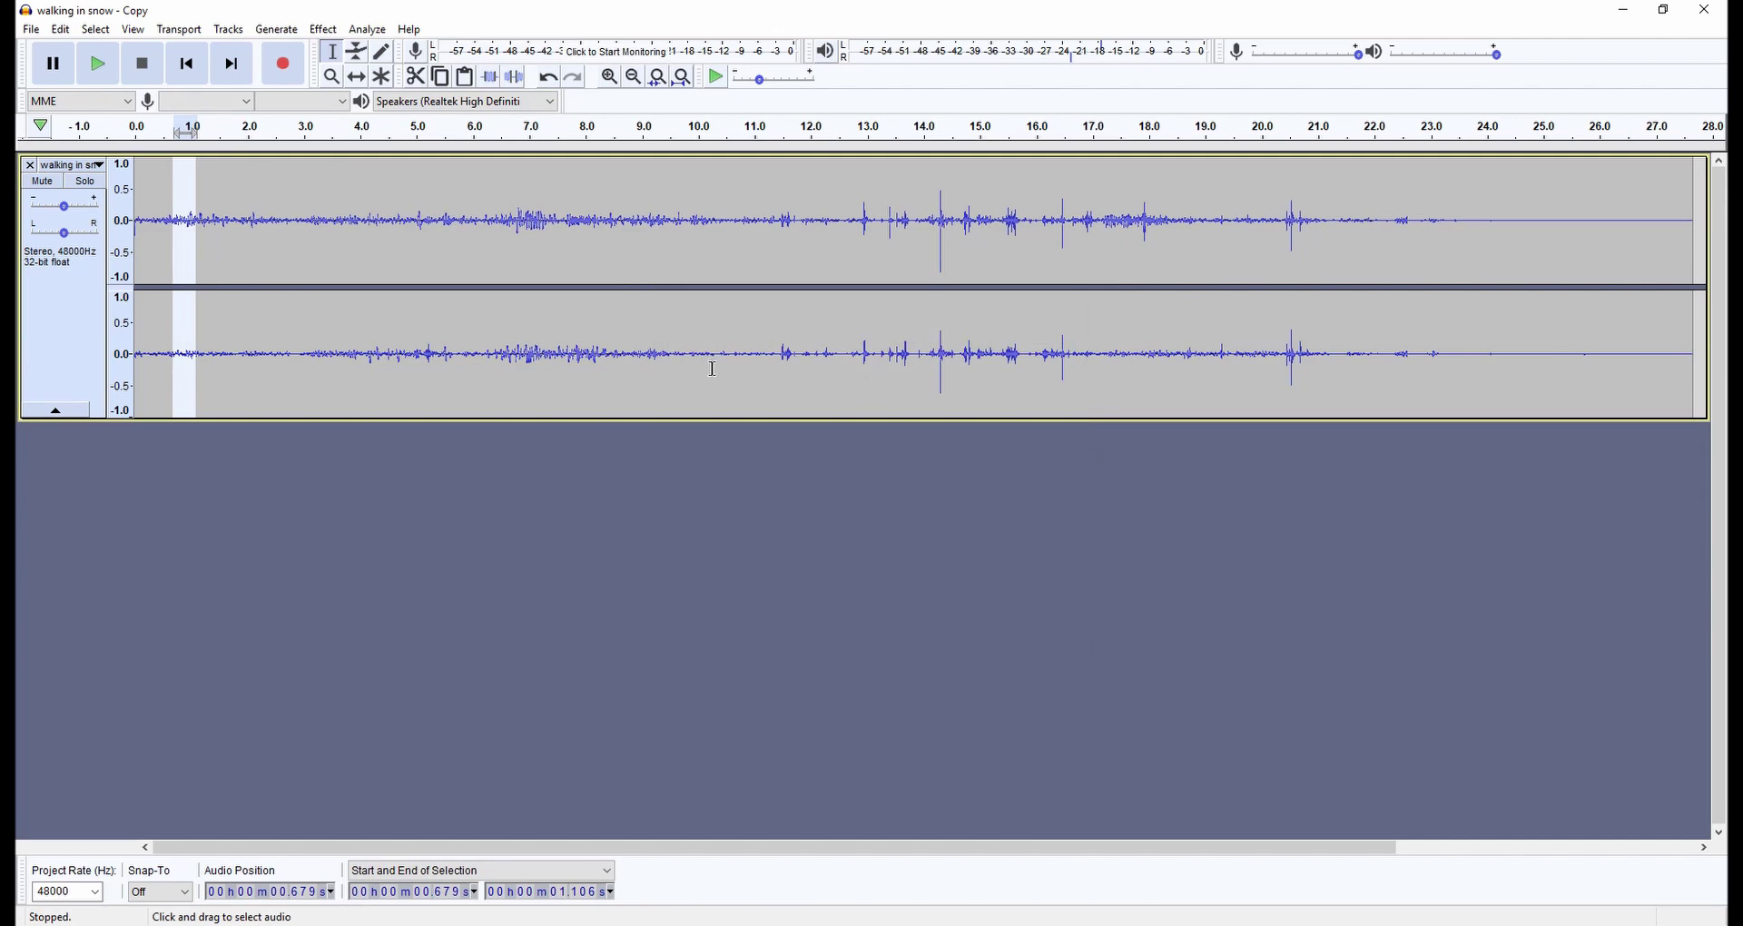
Apply a 12 dB Noise Reduction pass to the whole amplified recording
double_click(392, 220)
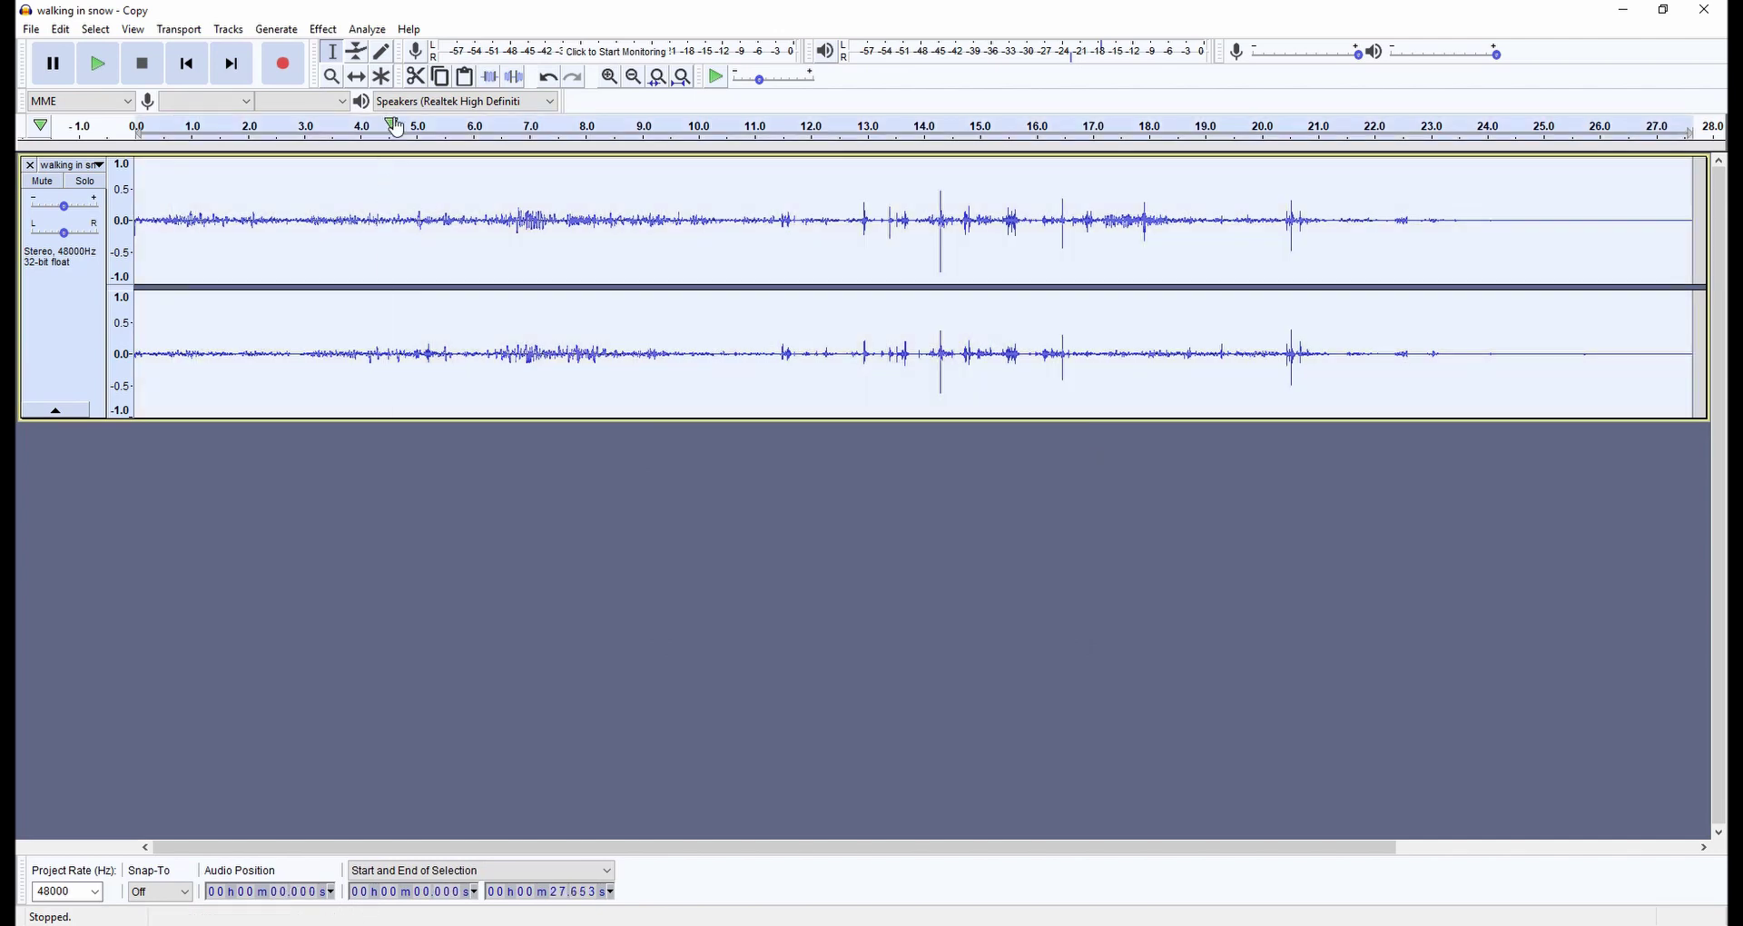
left_click(322, 30)
left_click(415, 375)
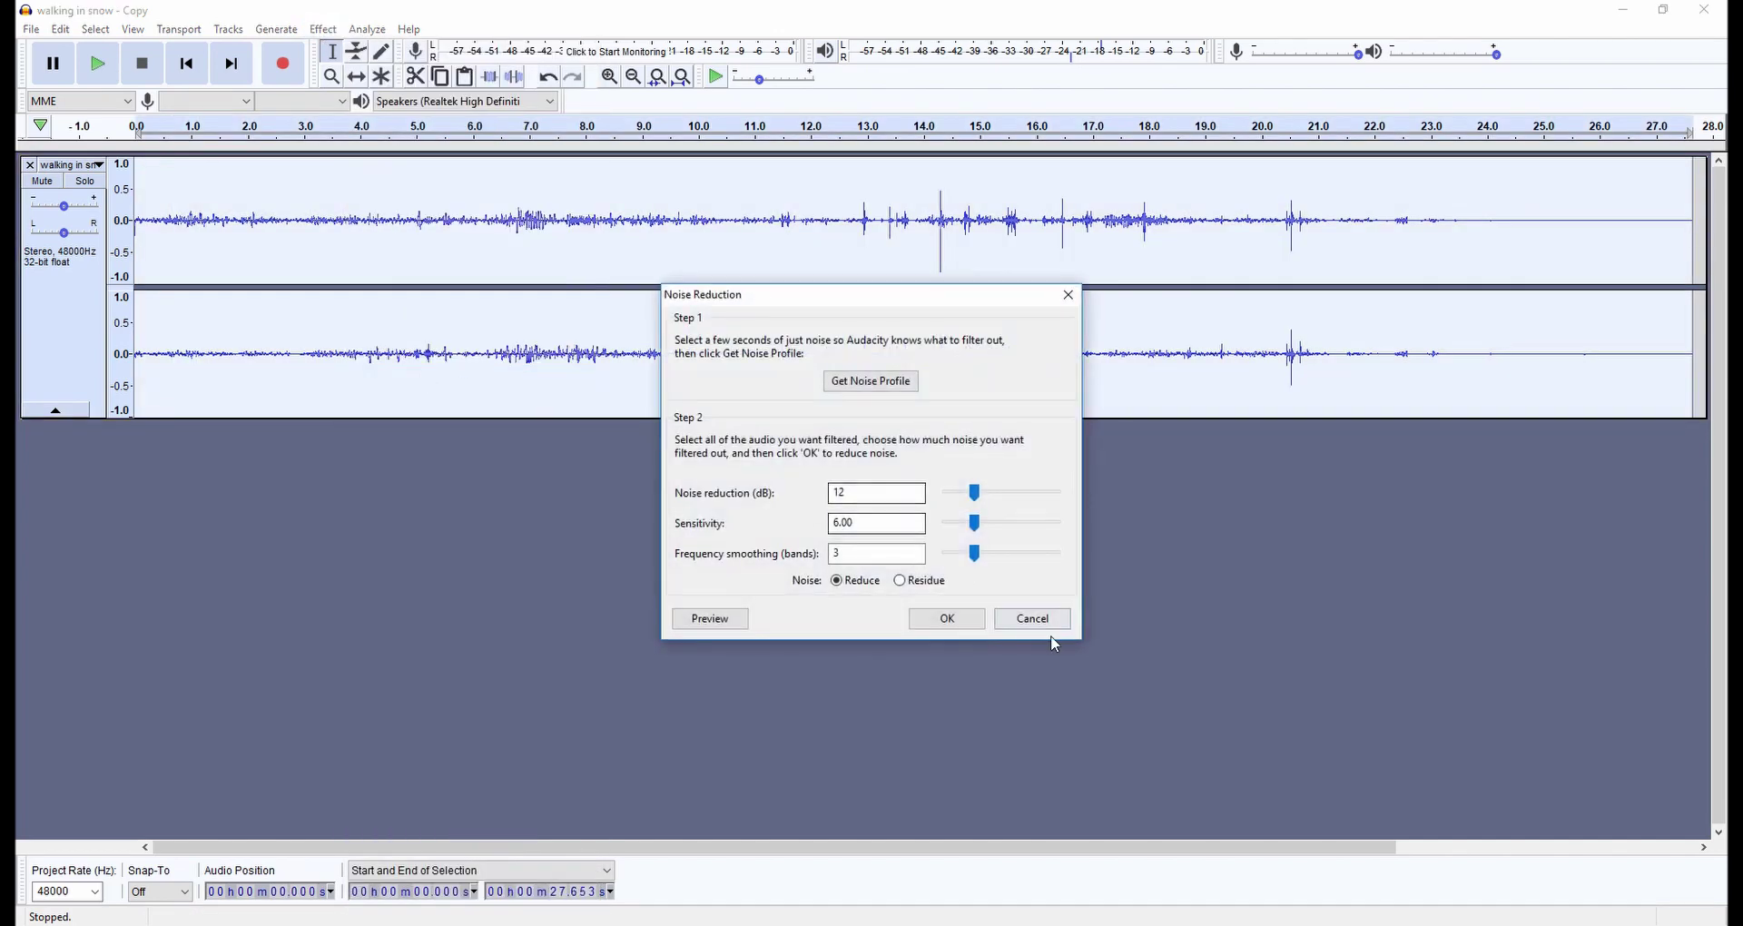
left_click(947, 621)
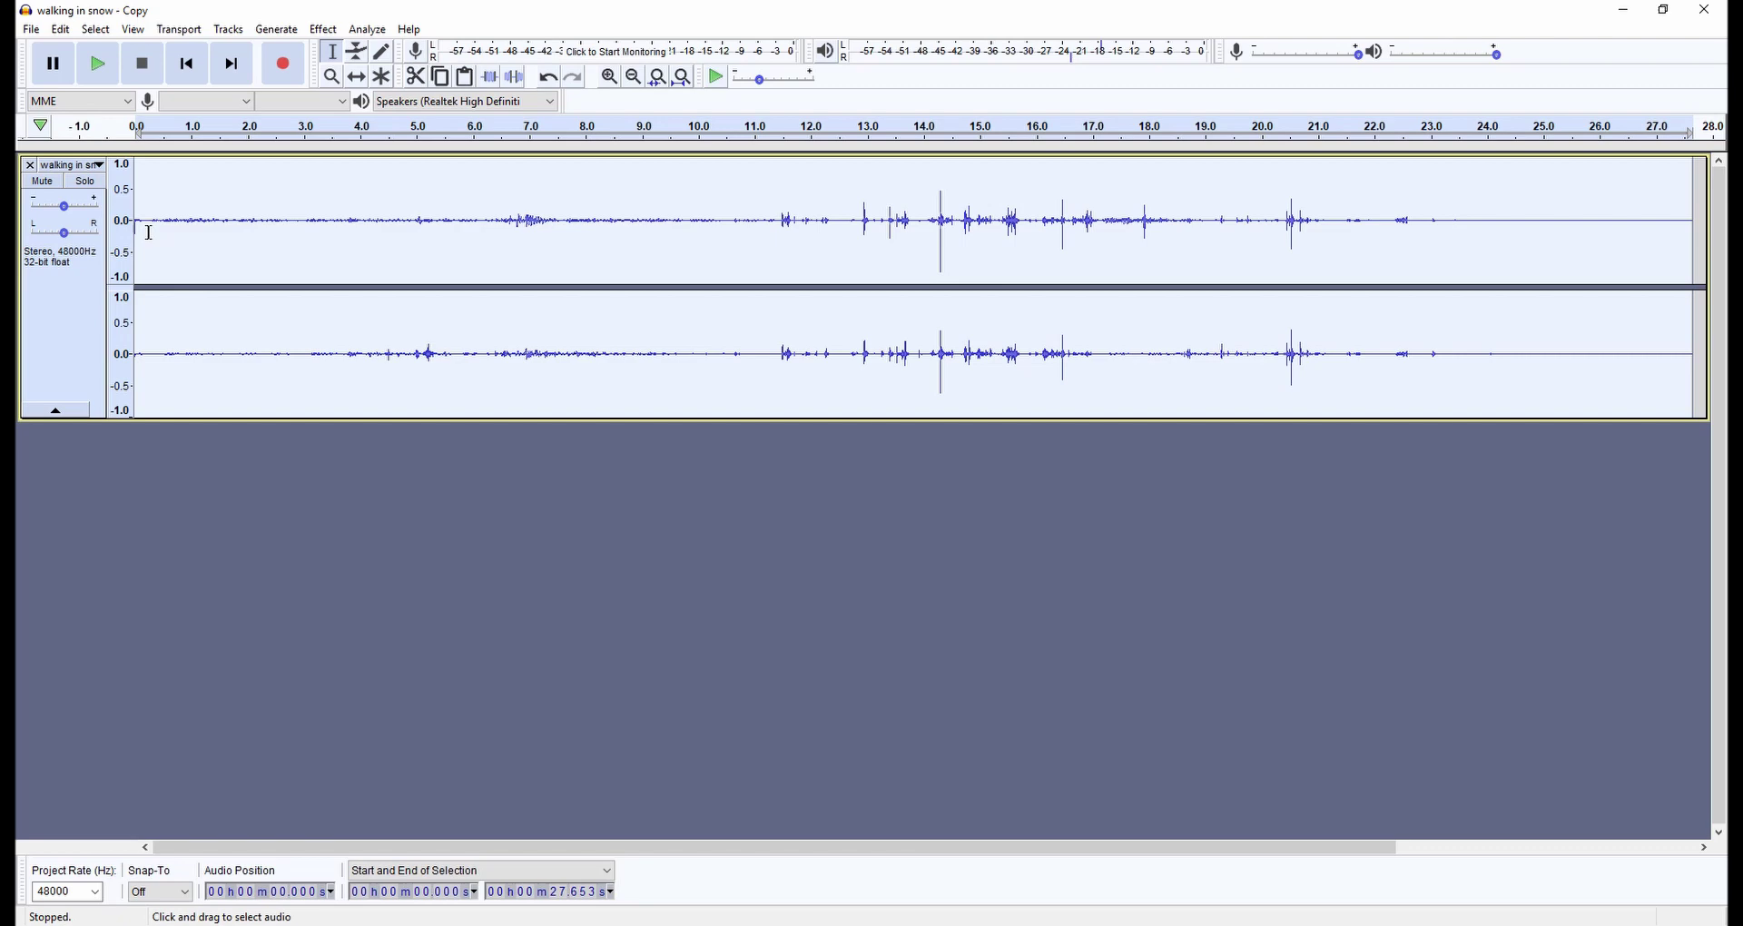
Delete the first 0.253 s, play back the 27.401 s result, and select all
left_click_drag(148, 233, 119, 241)
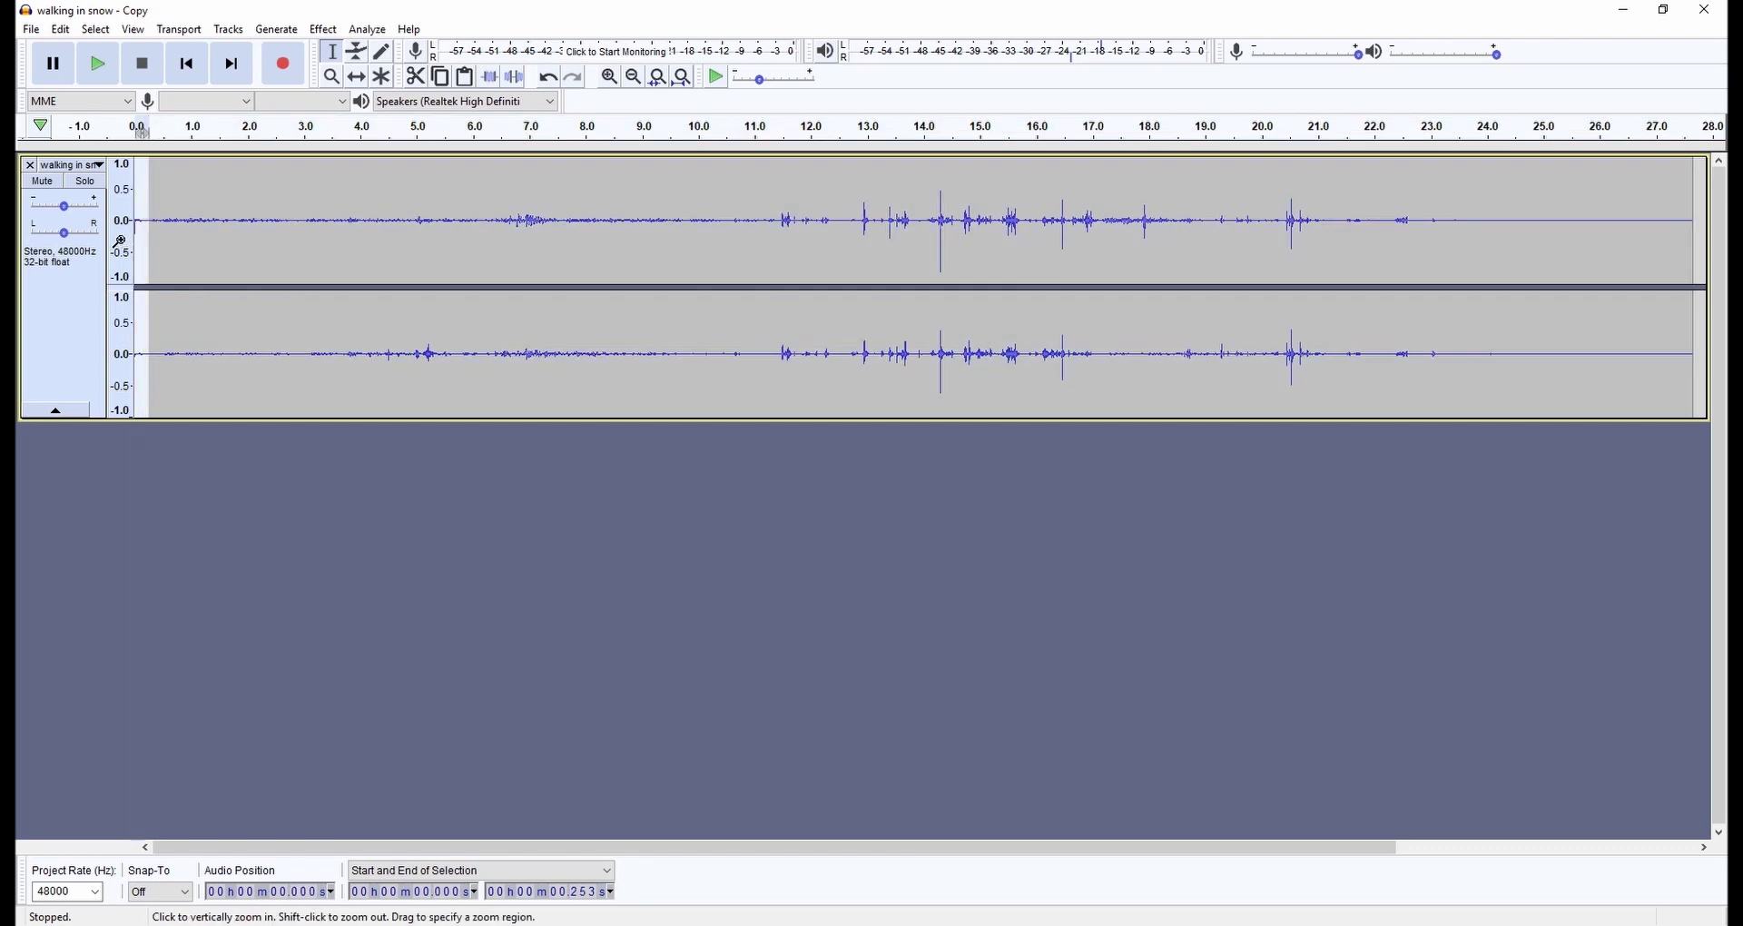
key("Delete")
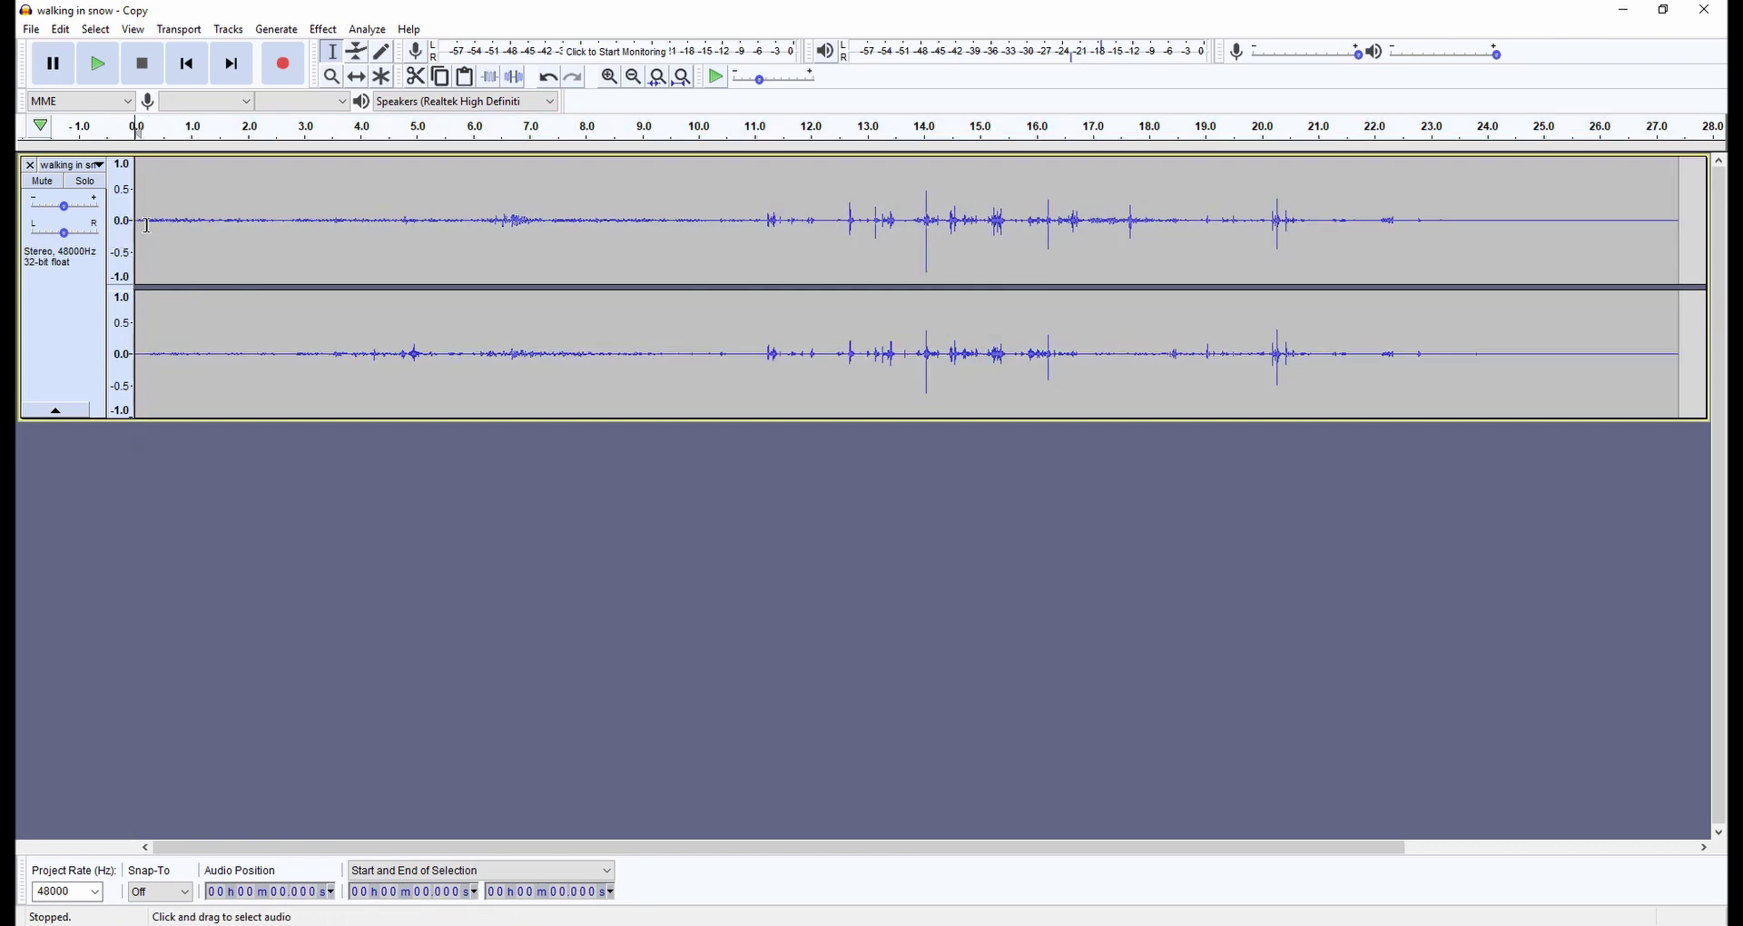
left_click(149, 223)
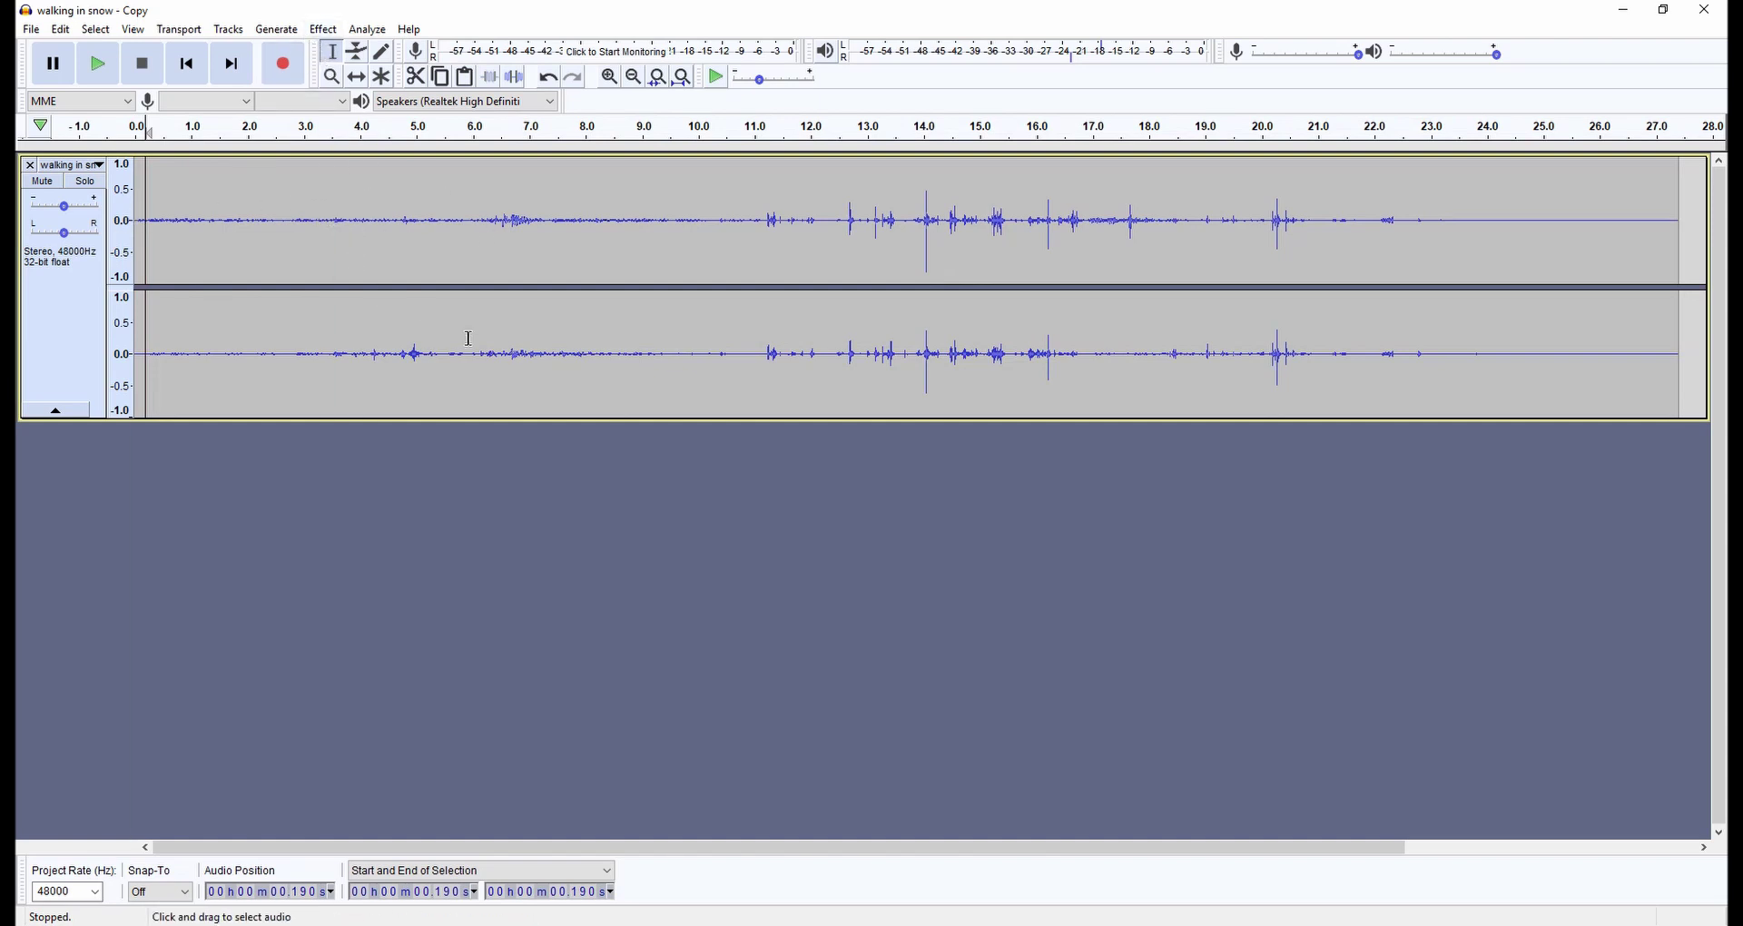
key("space")
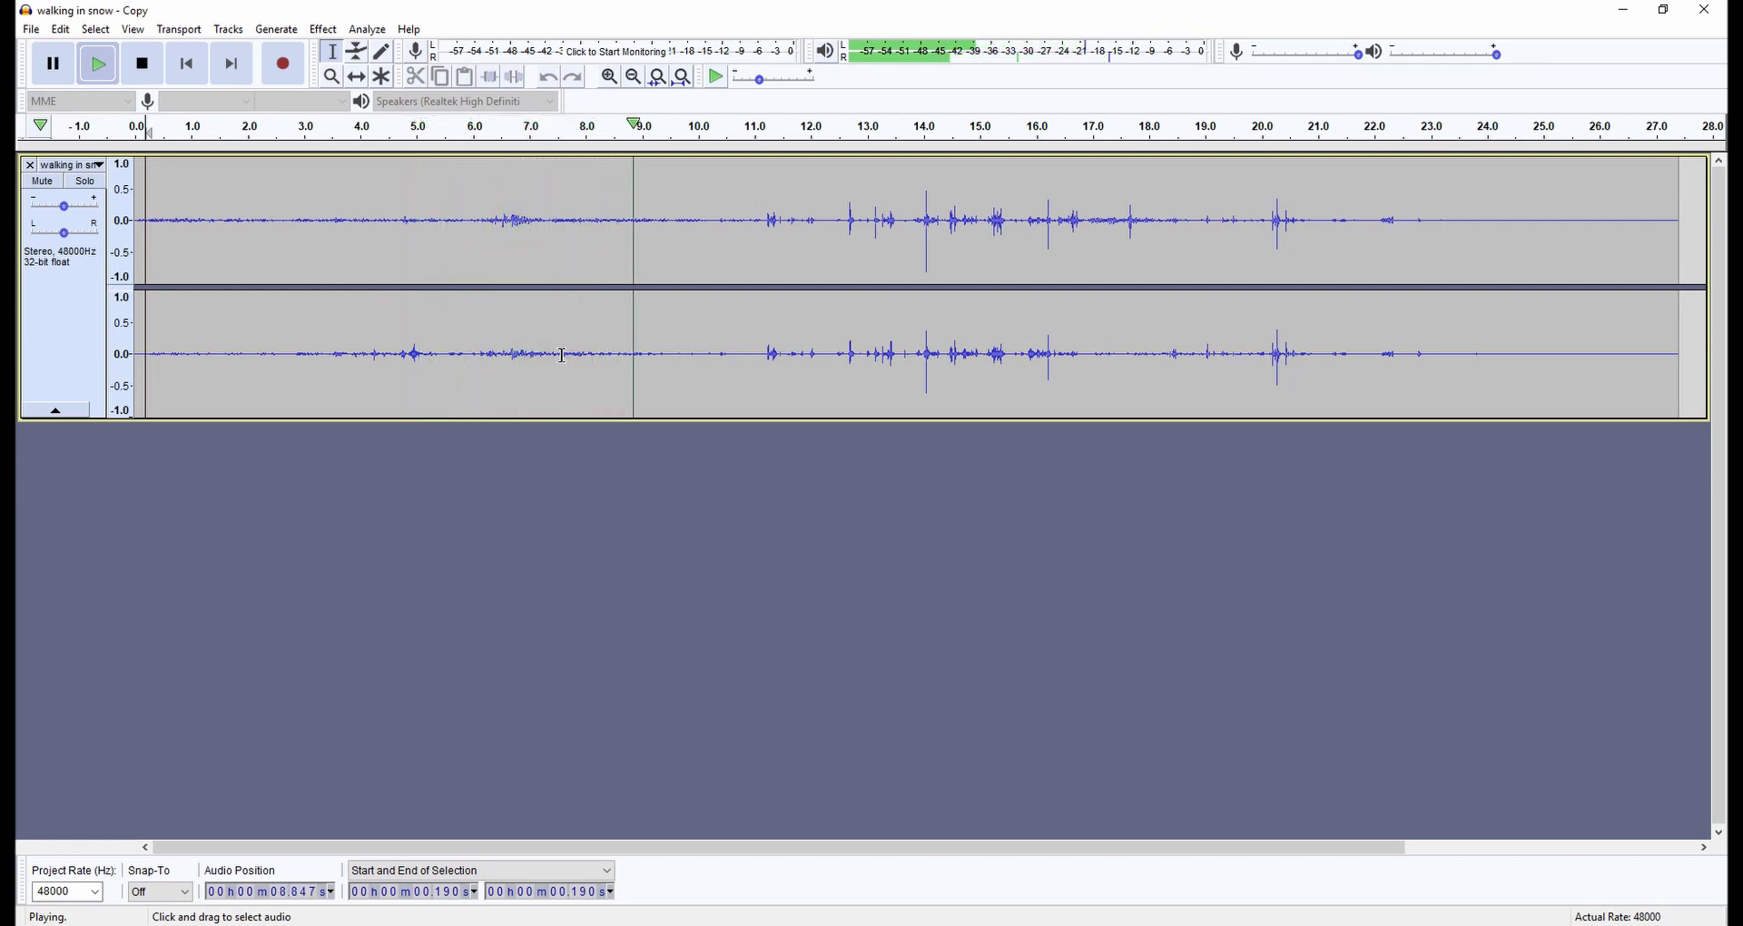
key("space")
key("ctrl+a")
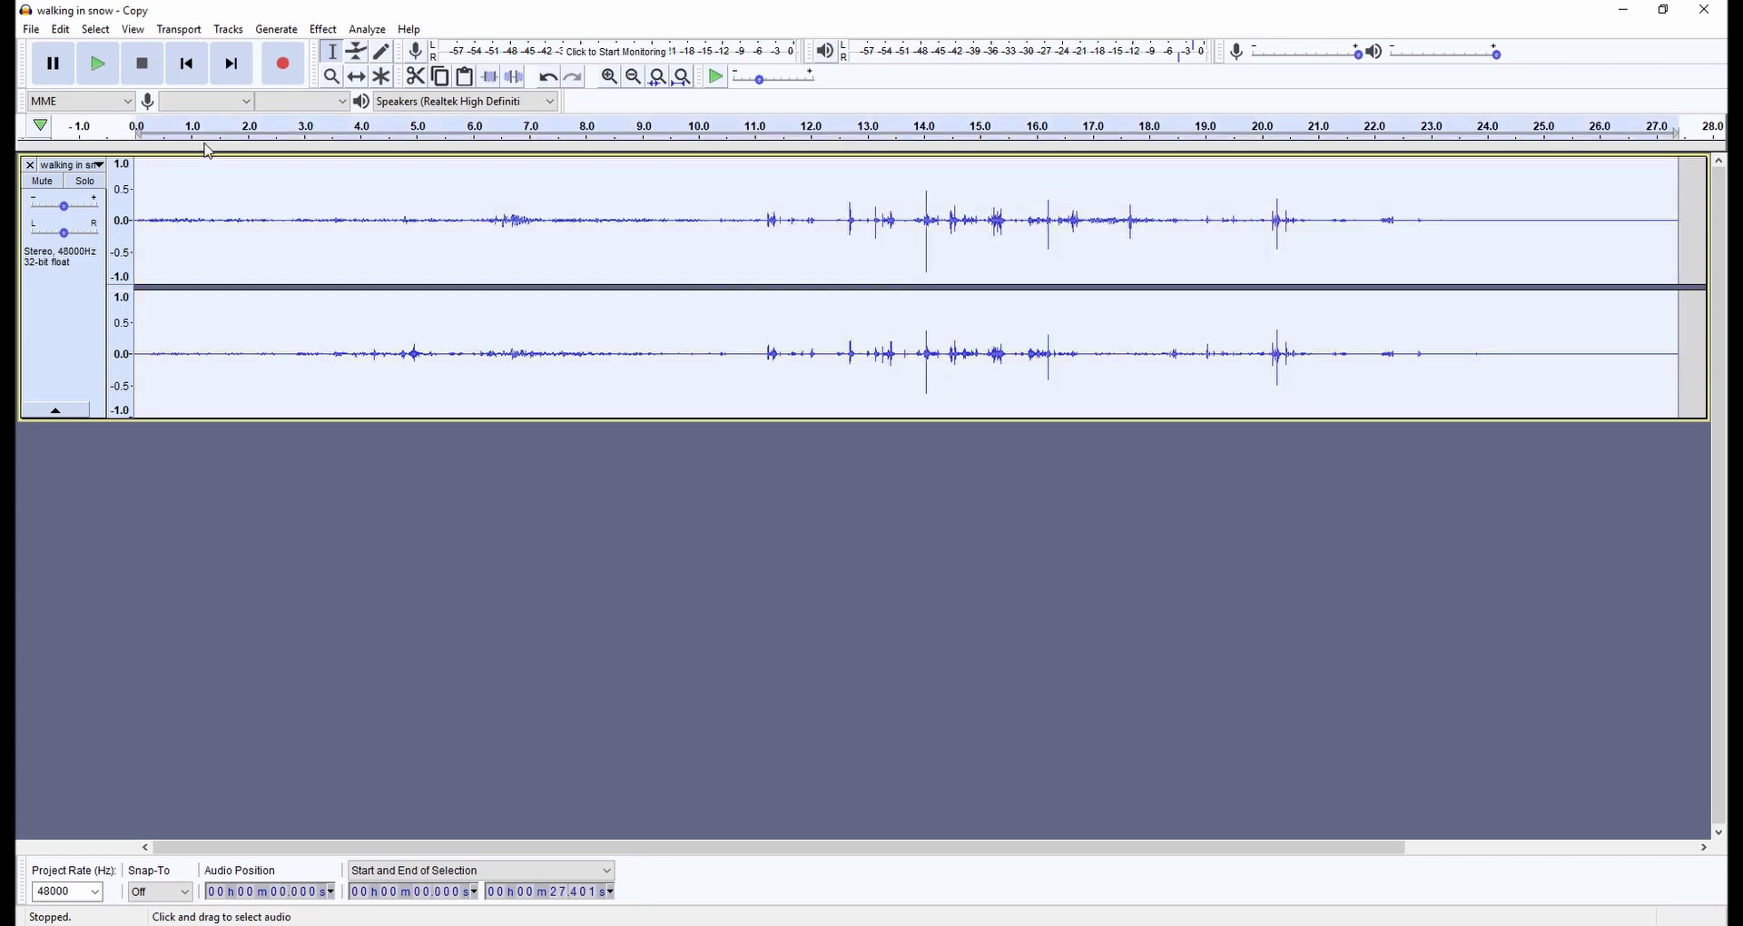
Export the recording as a 16-bit WAV named 'walking in snow 4 - Copy'
left_click(26, 34)
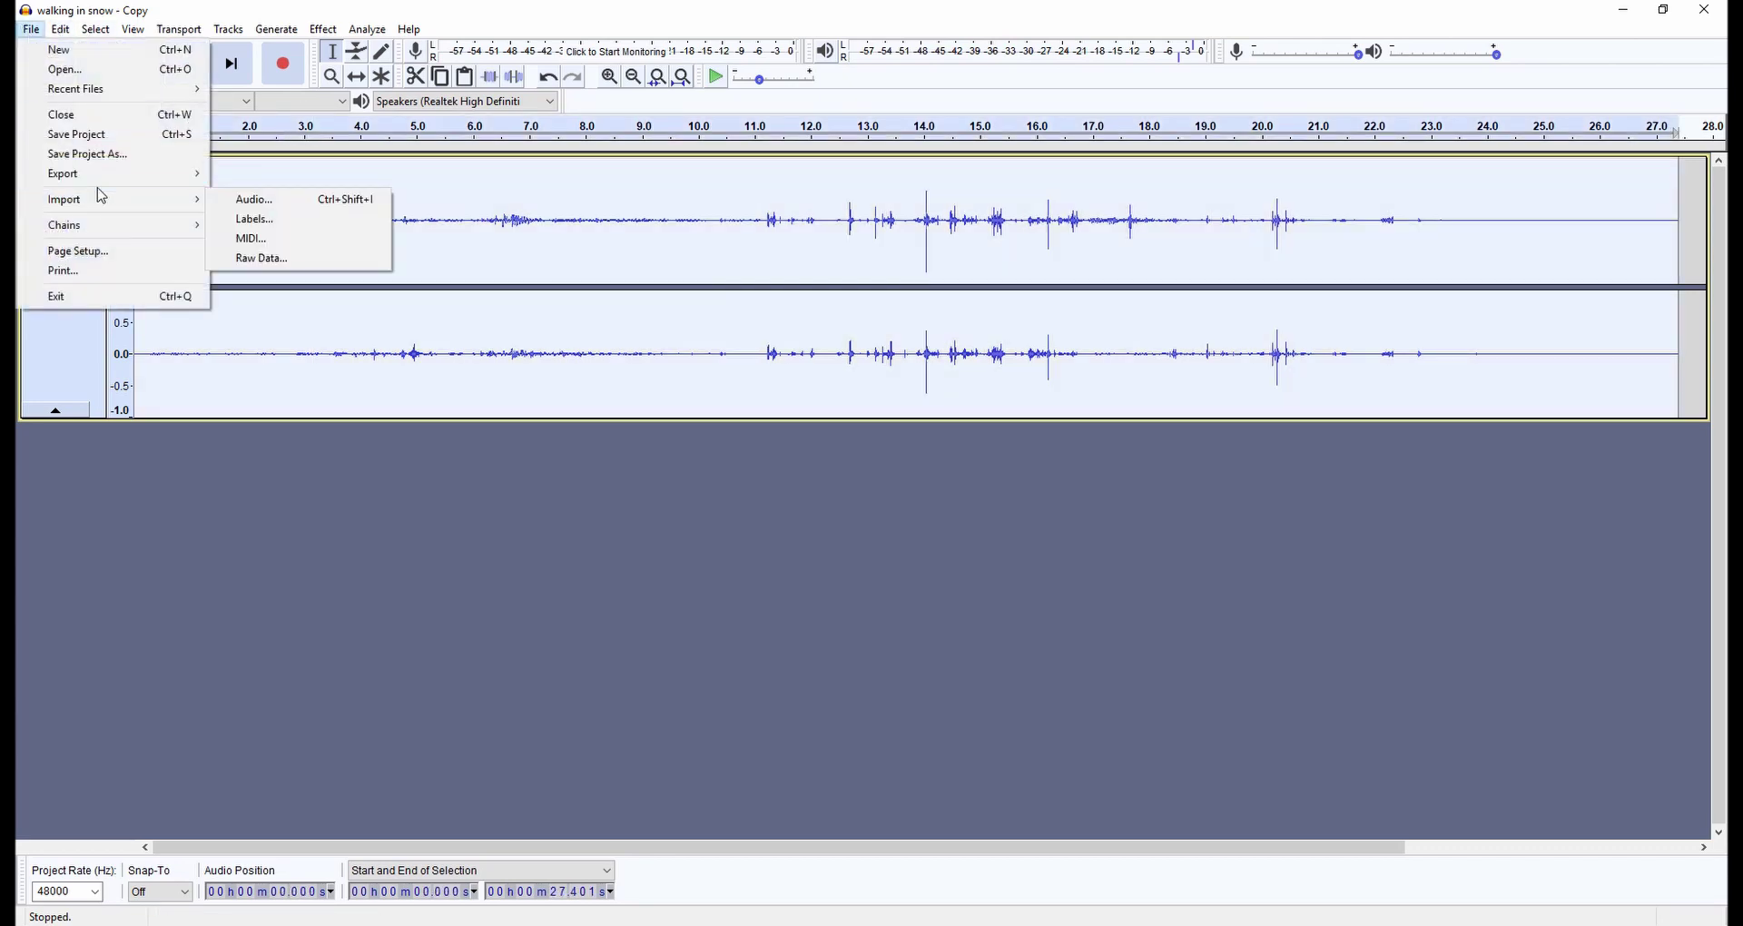
left_click(312, 194)
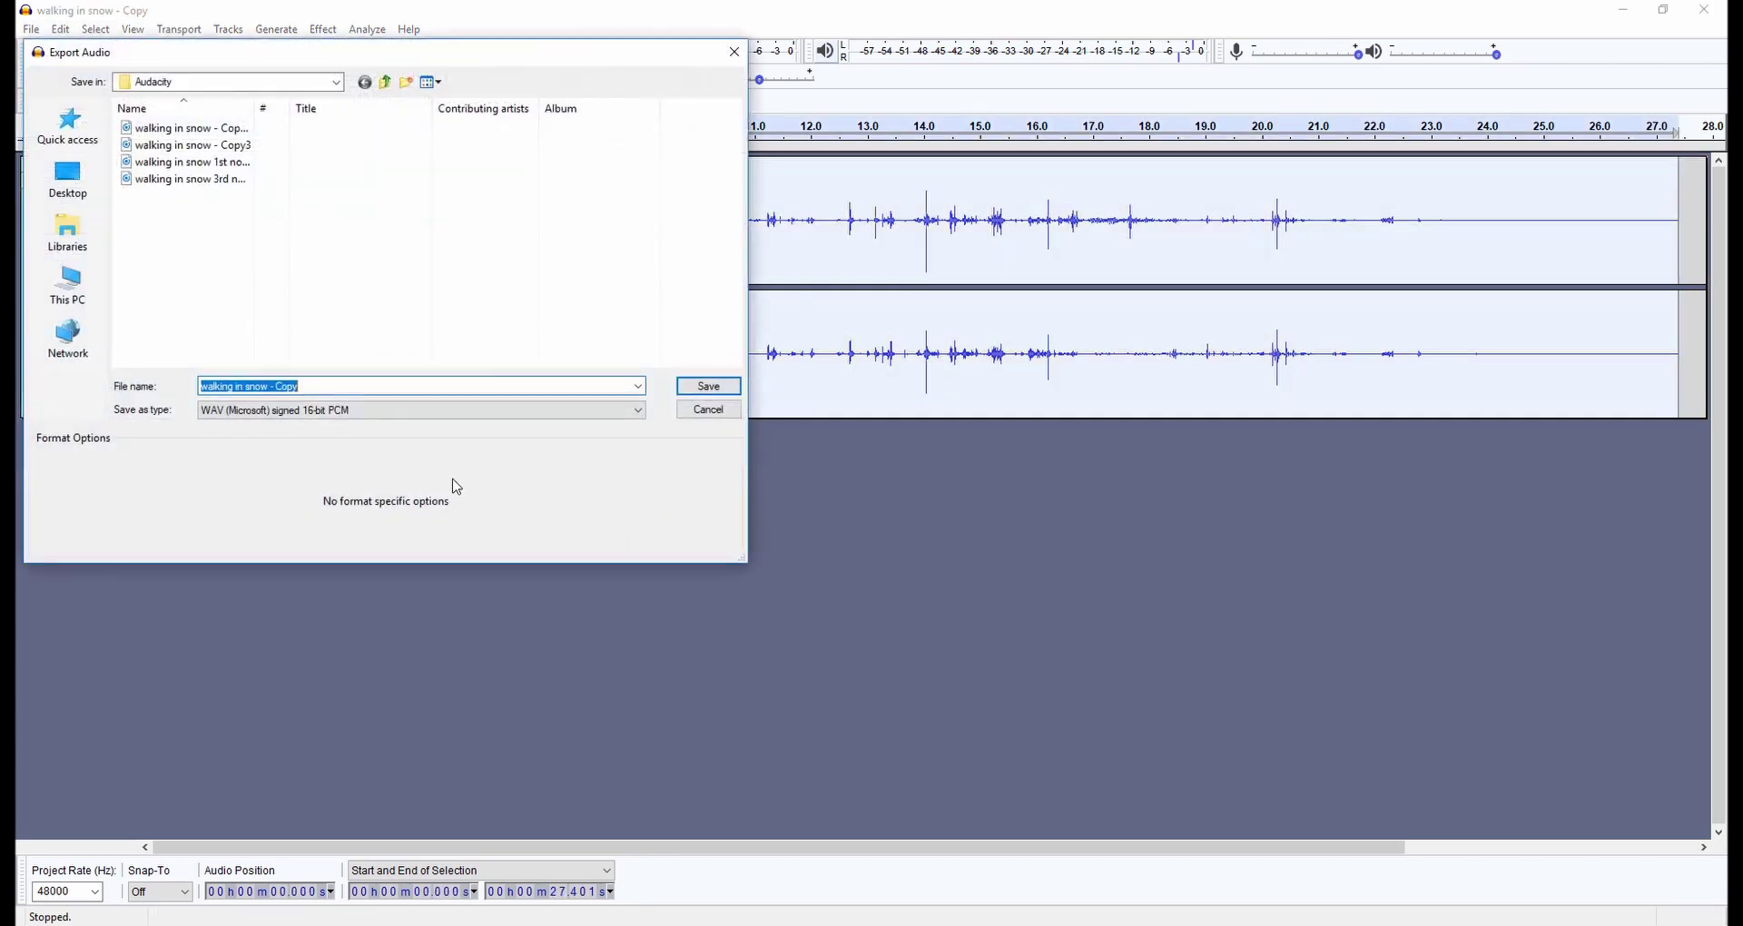
left_click(270, 386)
type("4")
key("Return")
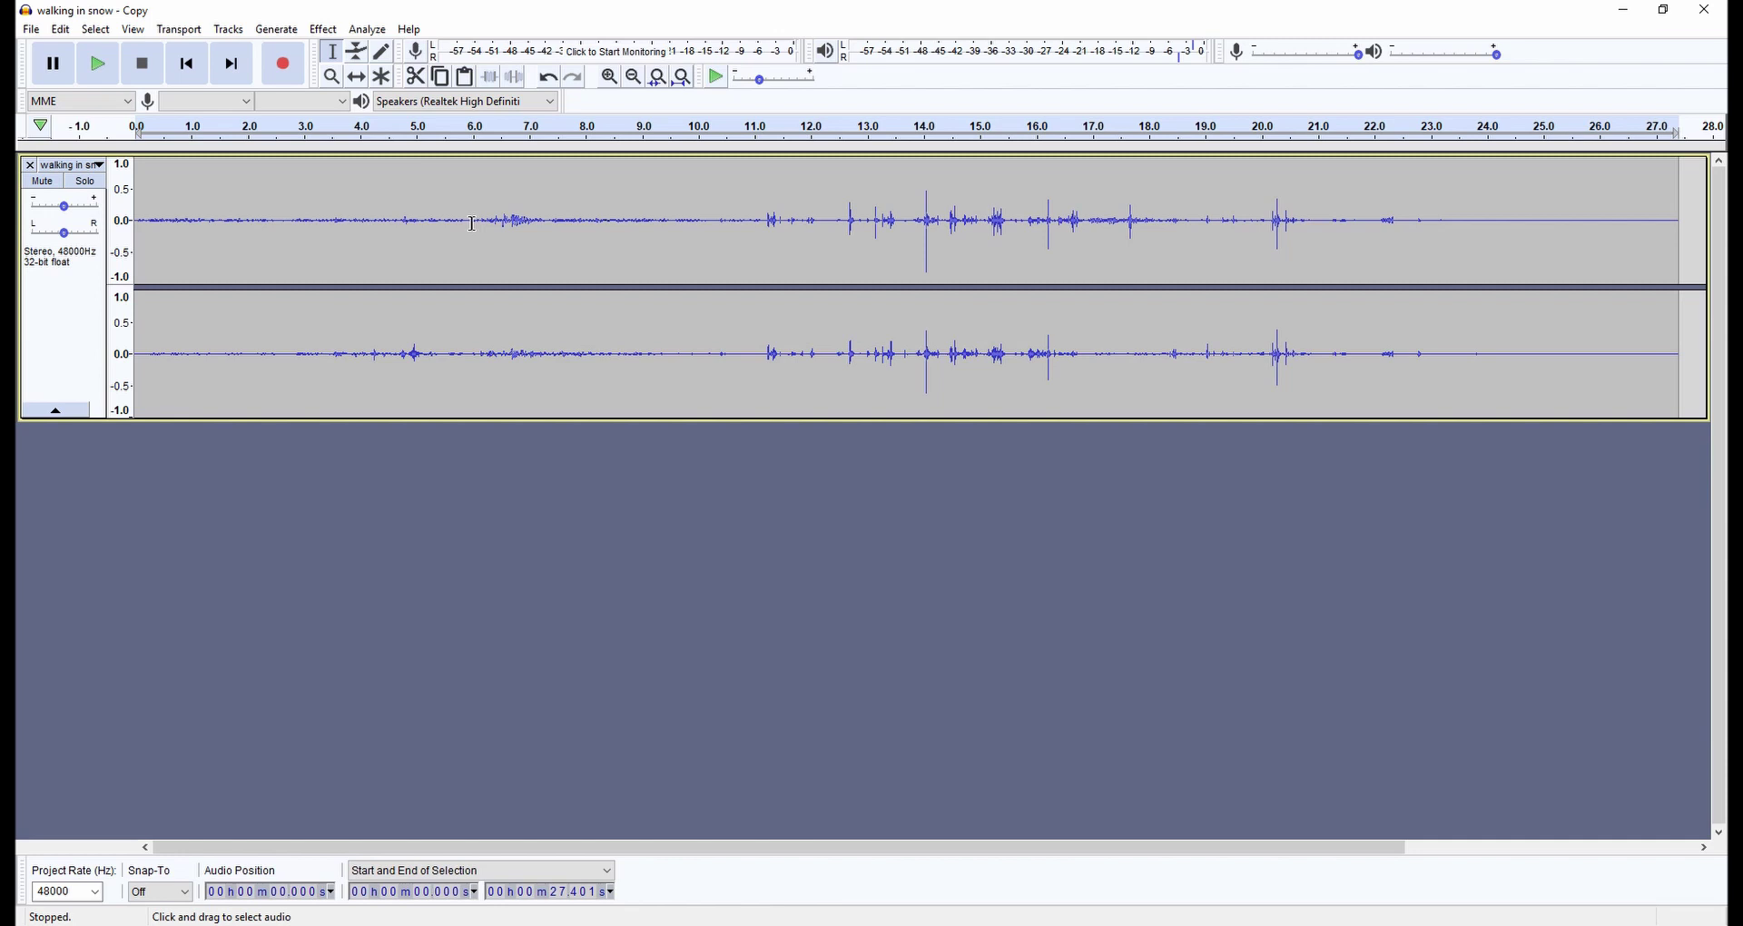
Select roughly 6.0–7.4 s, clear it at 5.9 s, and open the Effect menu
left_click_drag(472, 222, 550, 211)
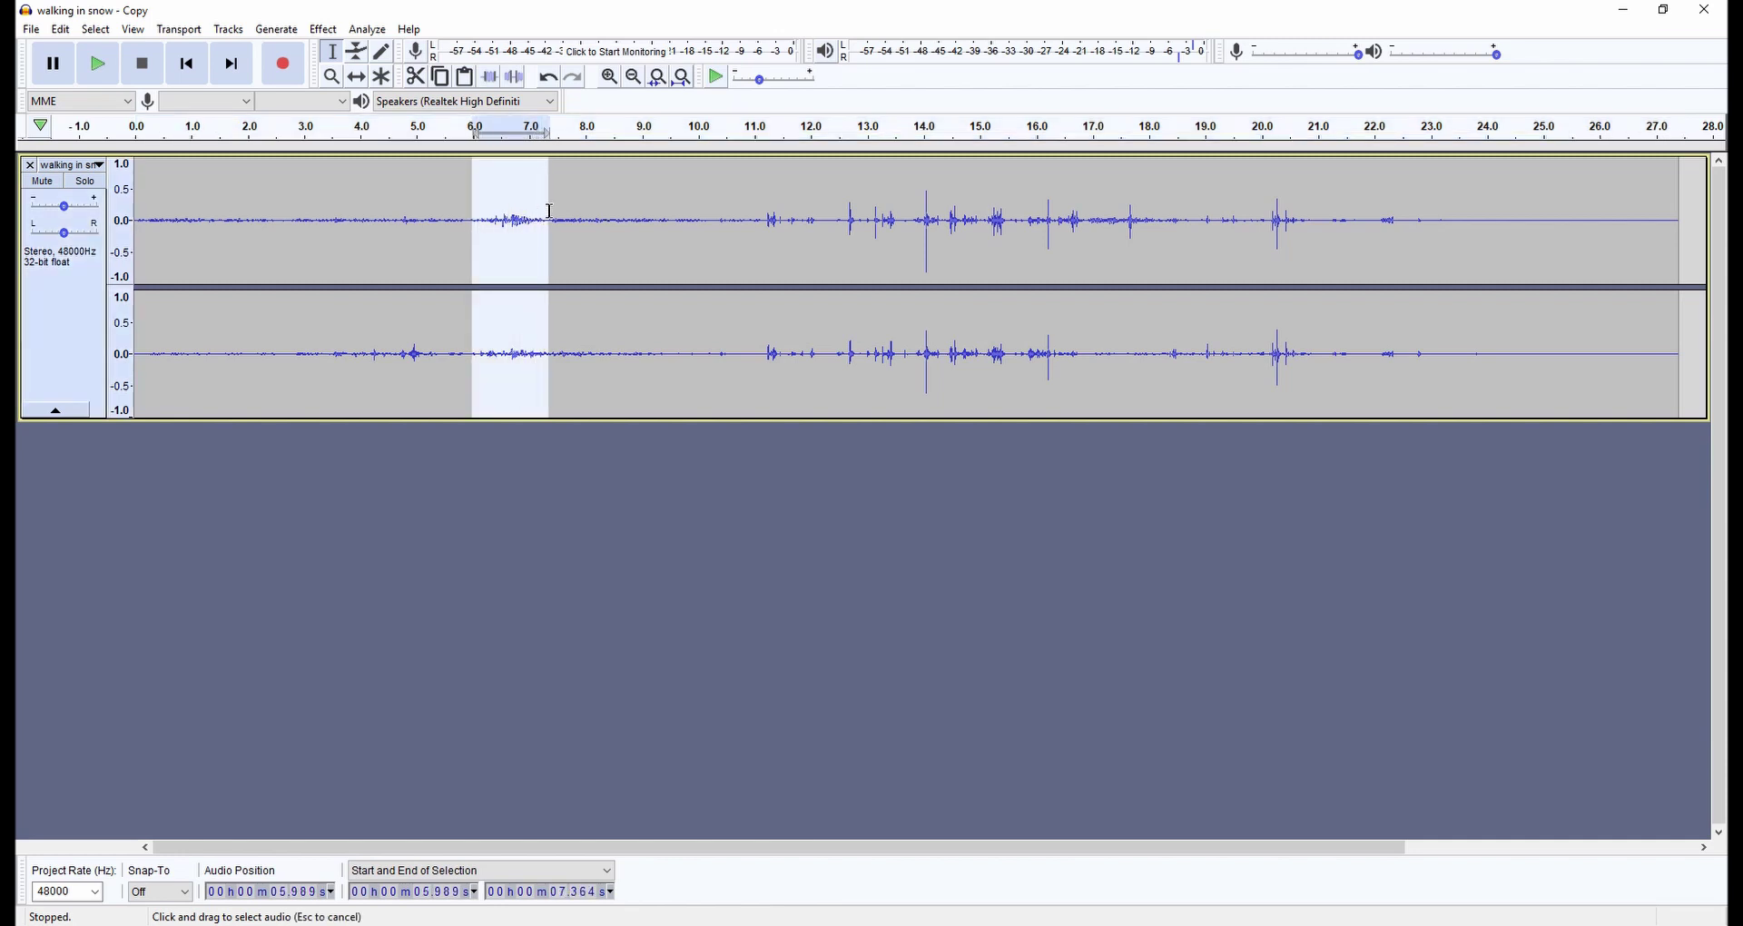
left_click(467, 218)
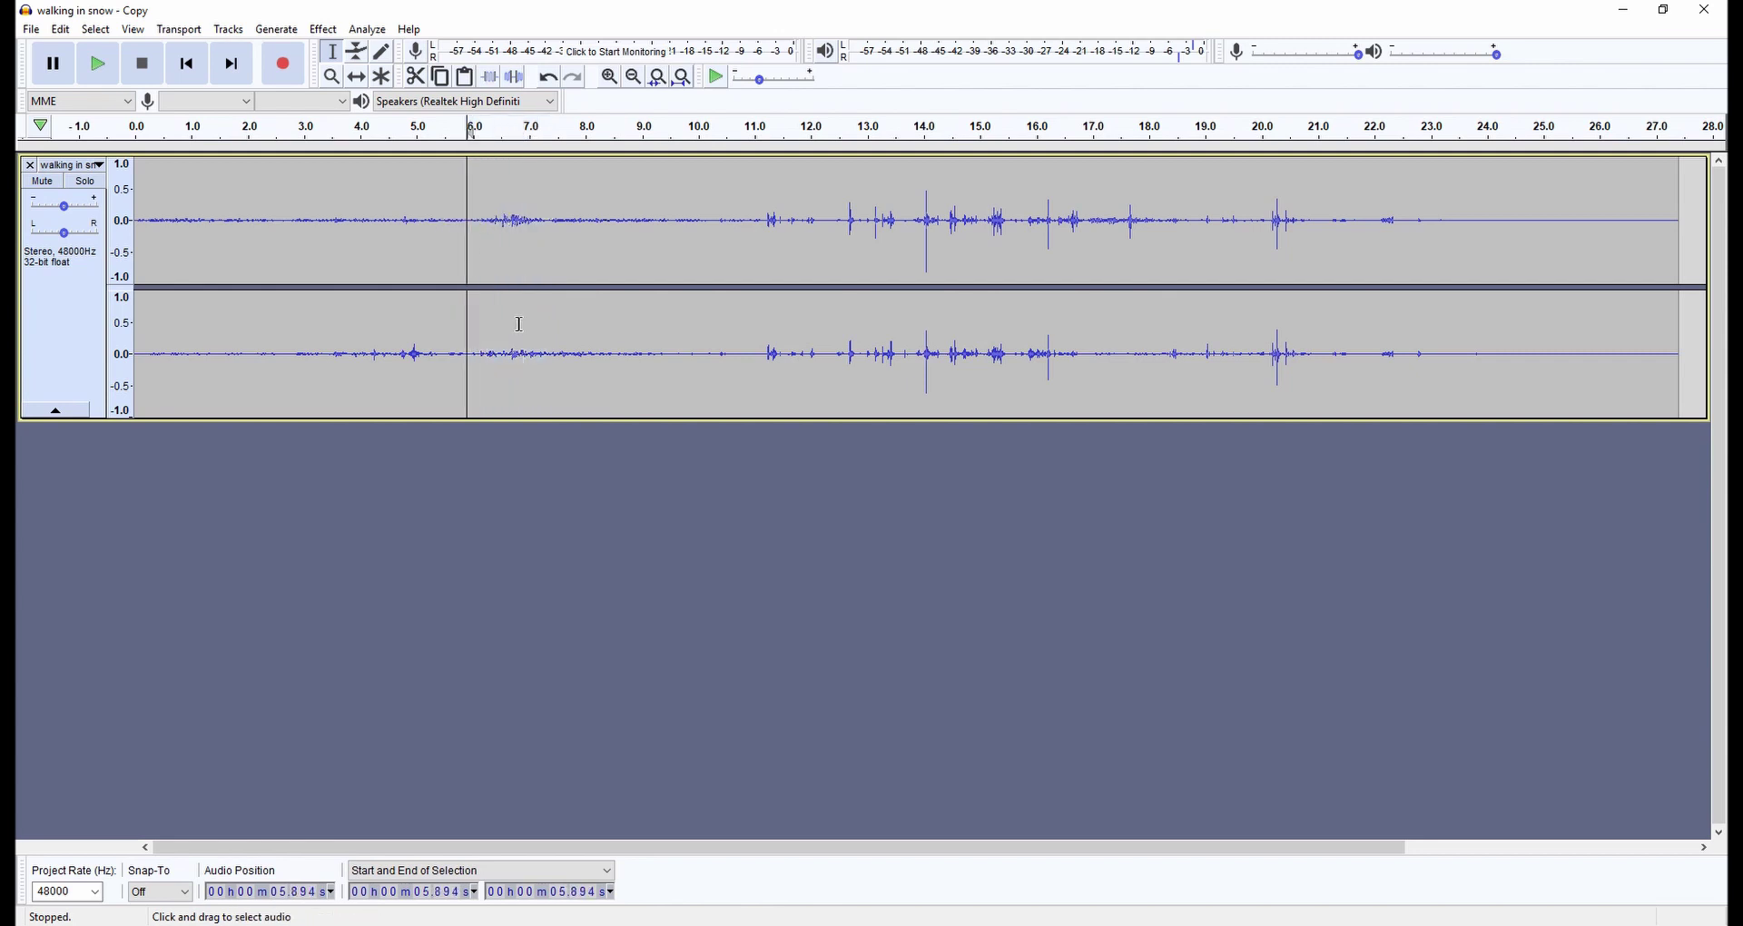
left_click(331, 33)
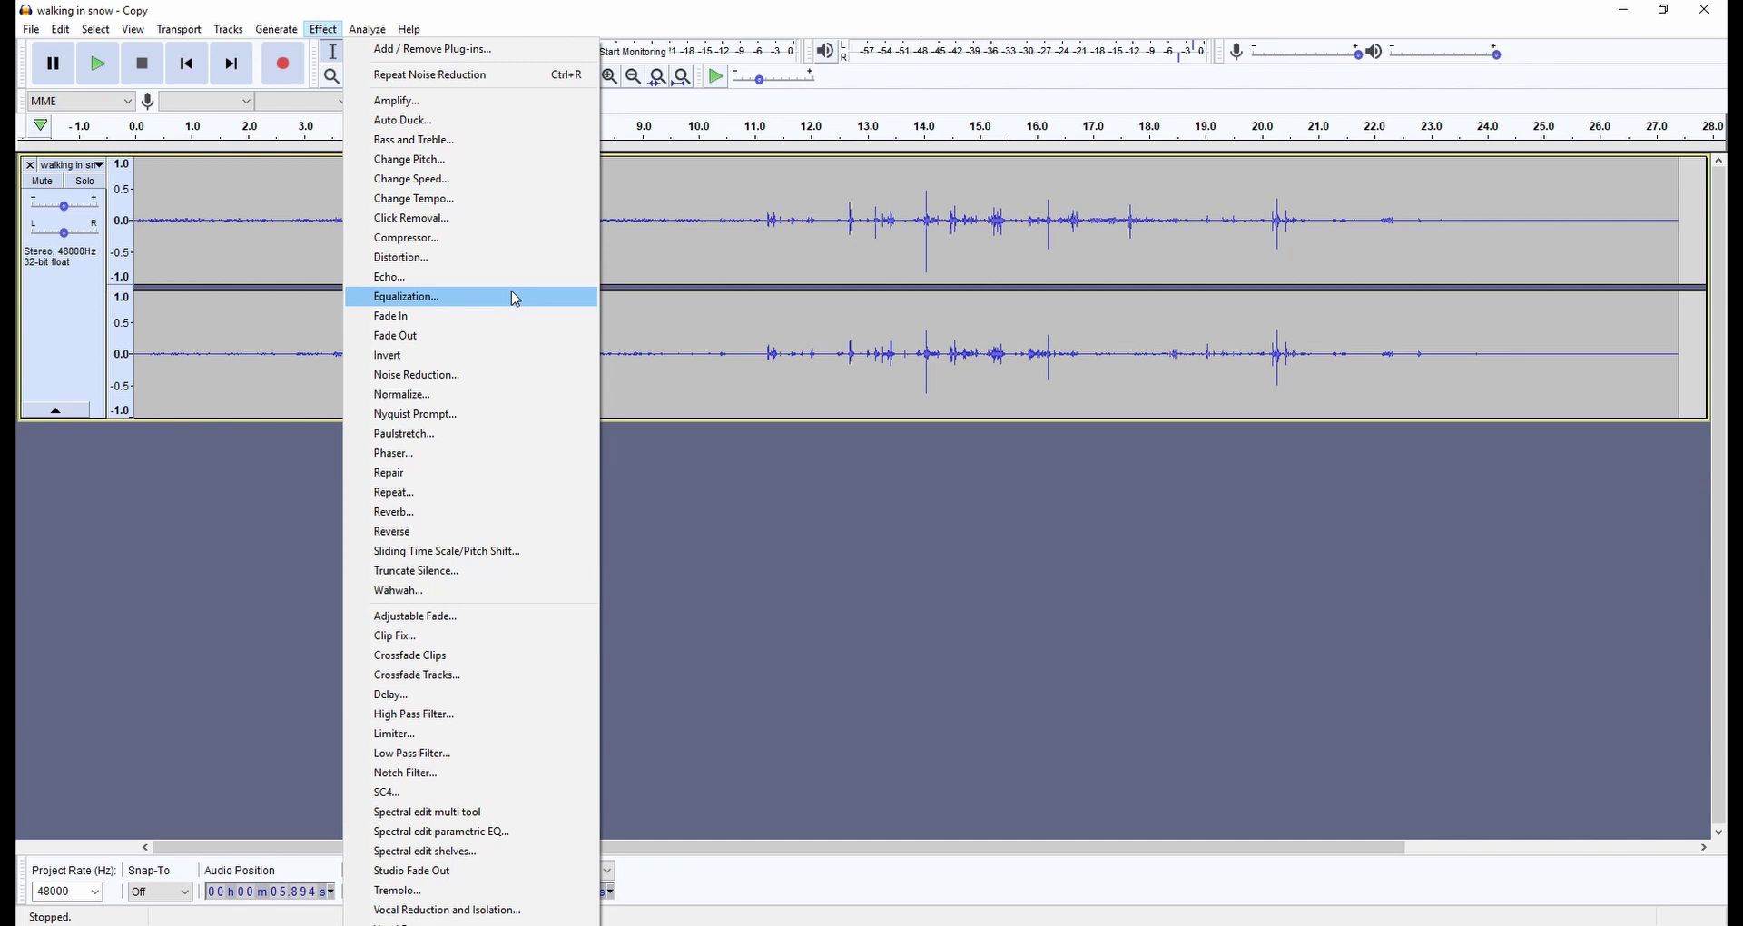
left_click(429, 375)
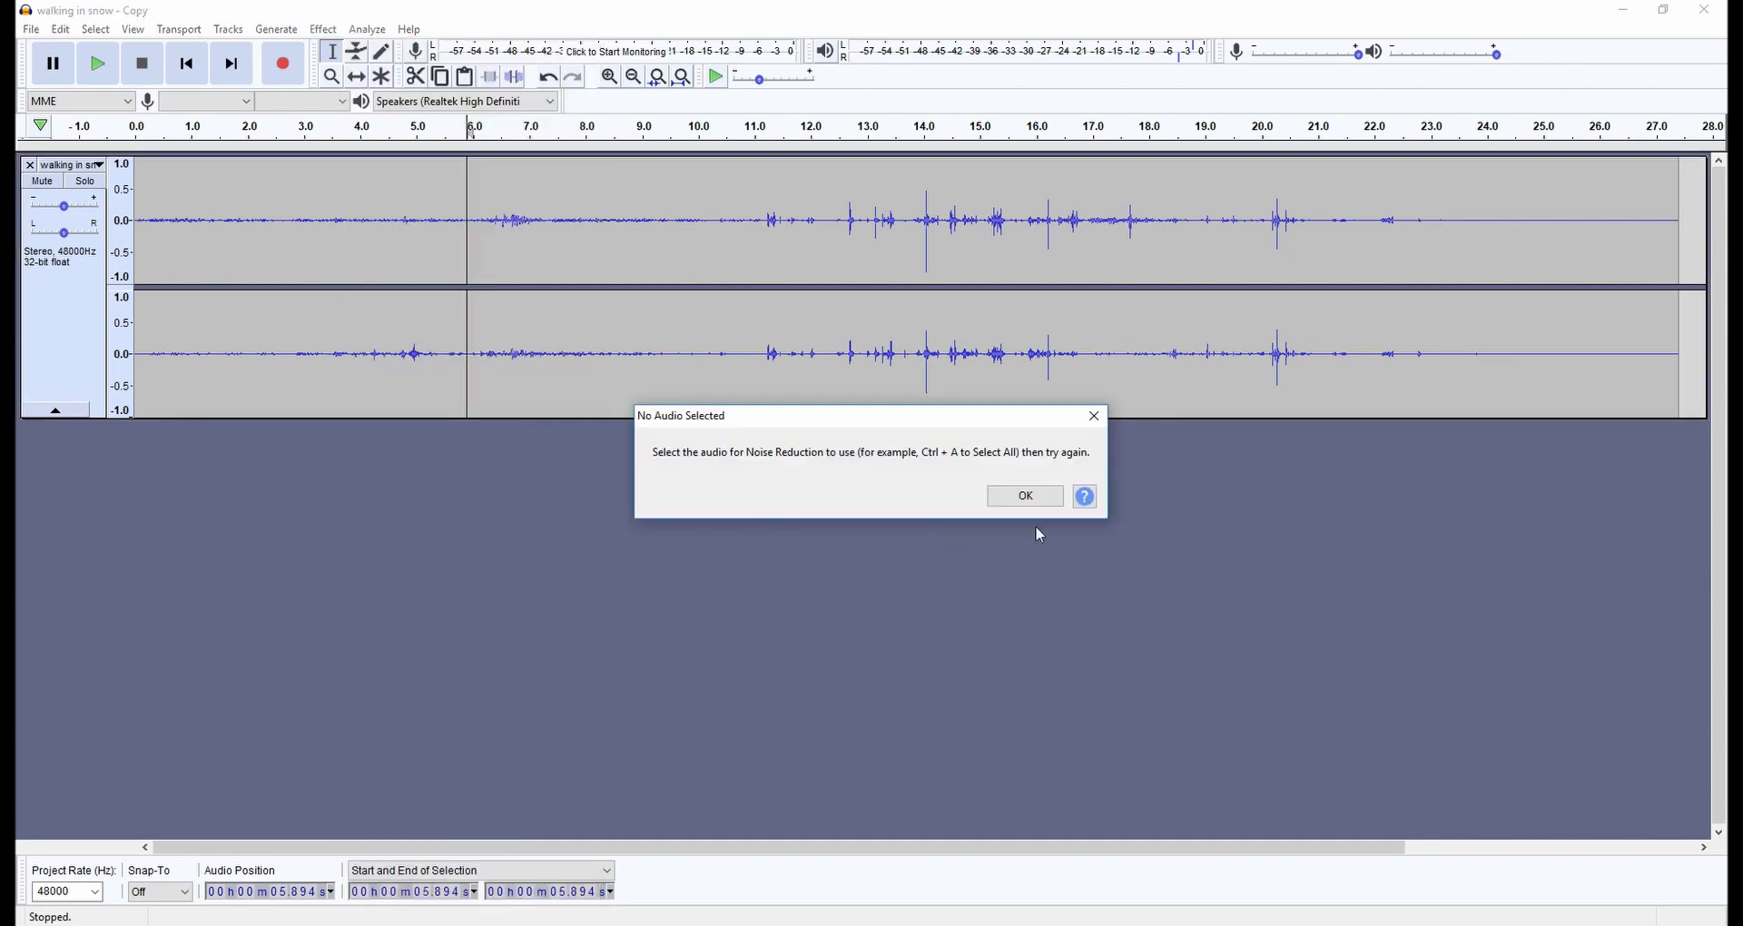
left_click(1107, 423)
left_click_drag(579, 315, 678, 319)
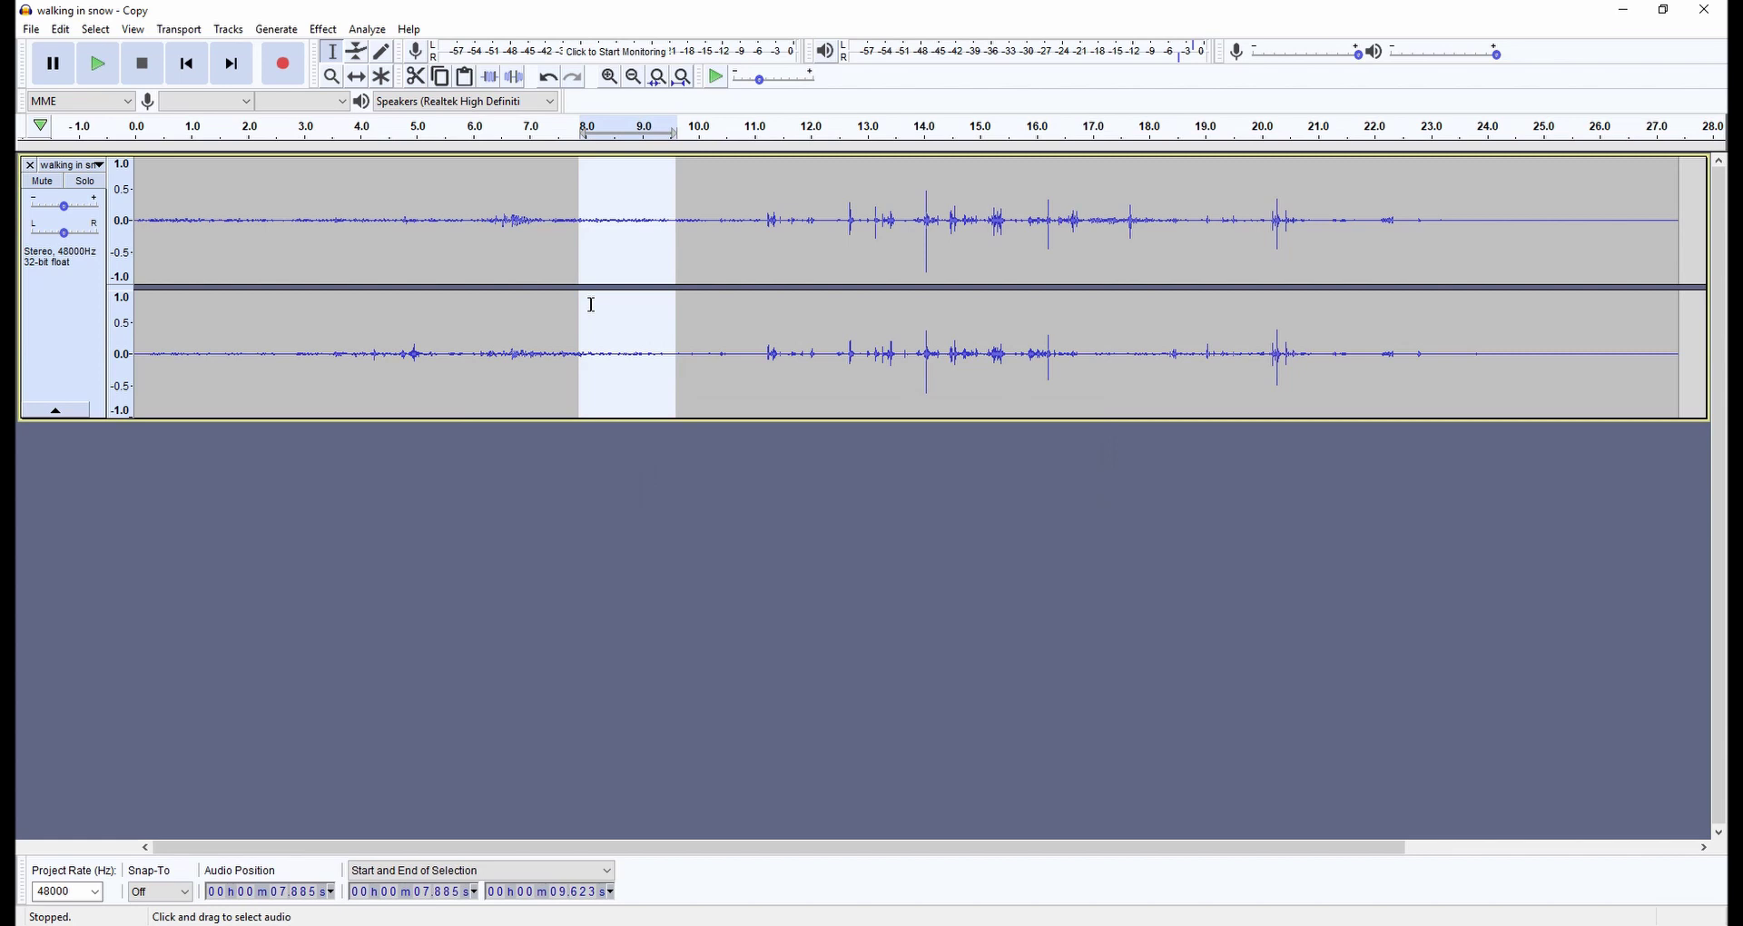
left_click(561, 310)
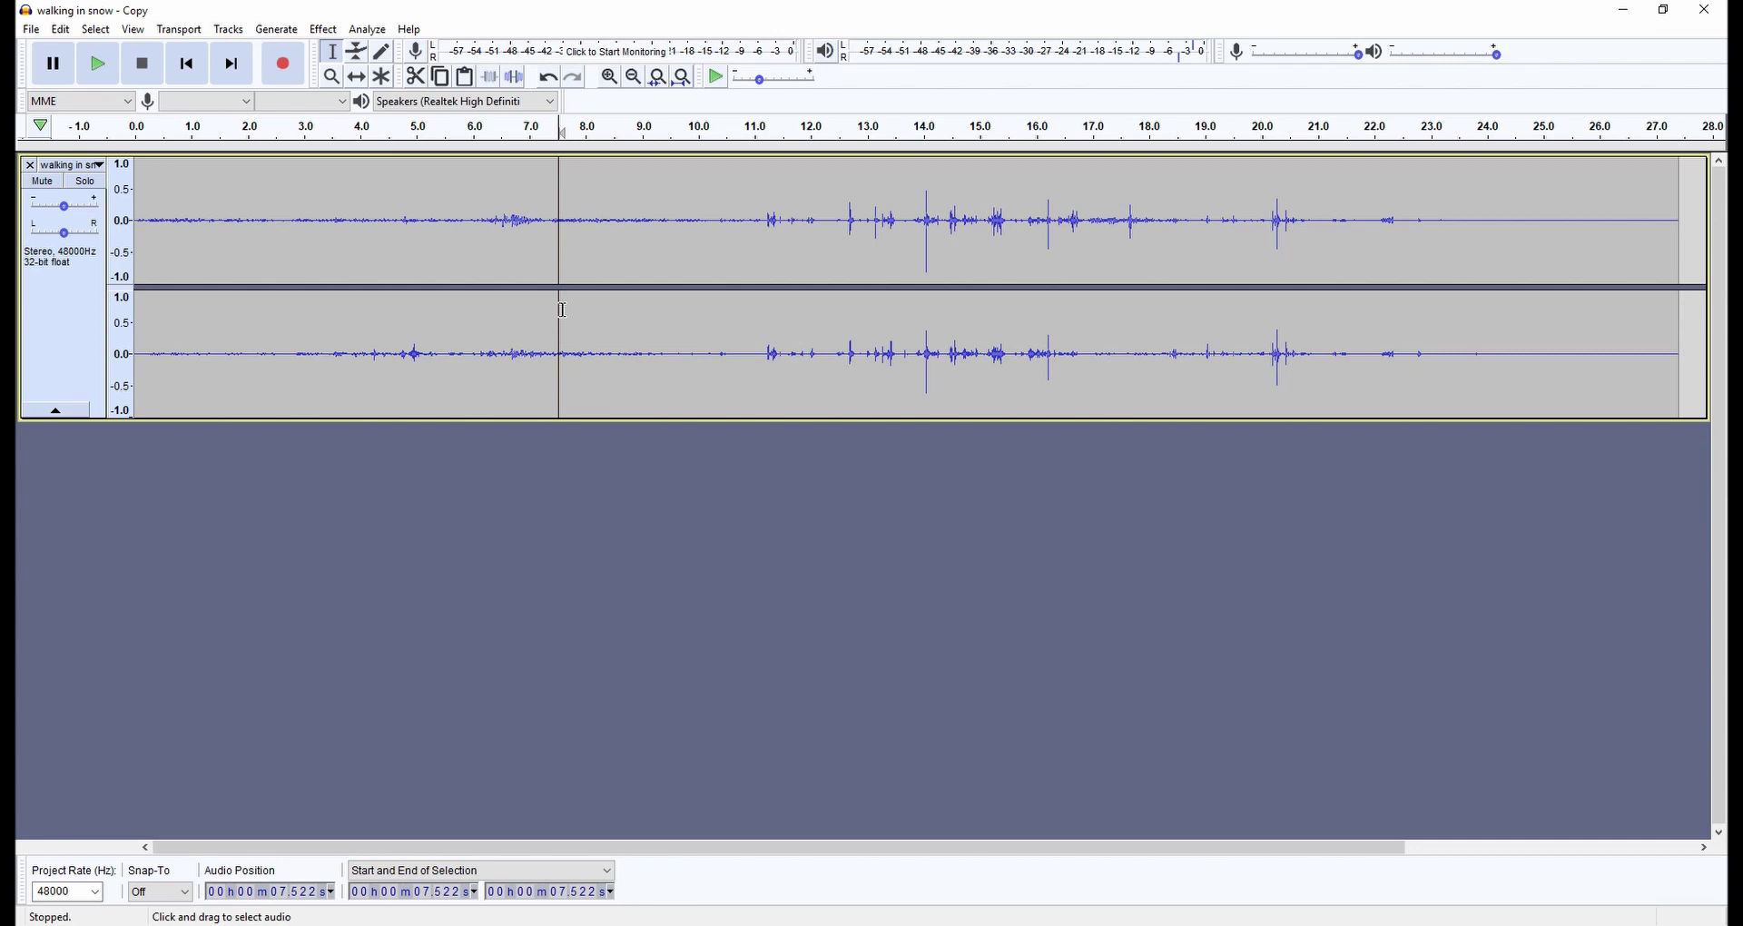
left_click(322, 30)
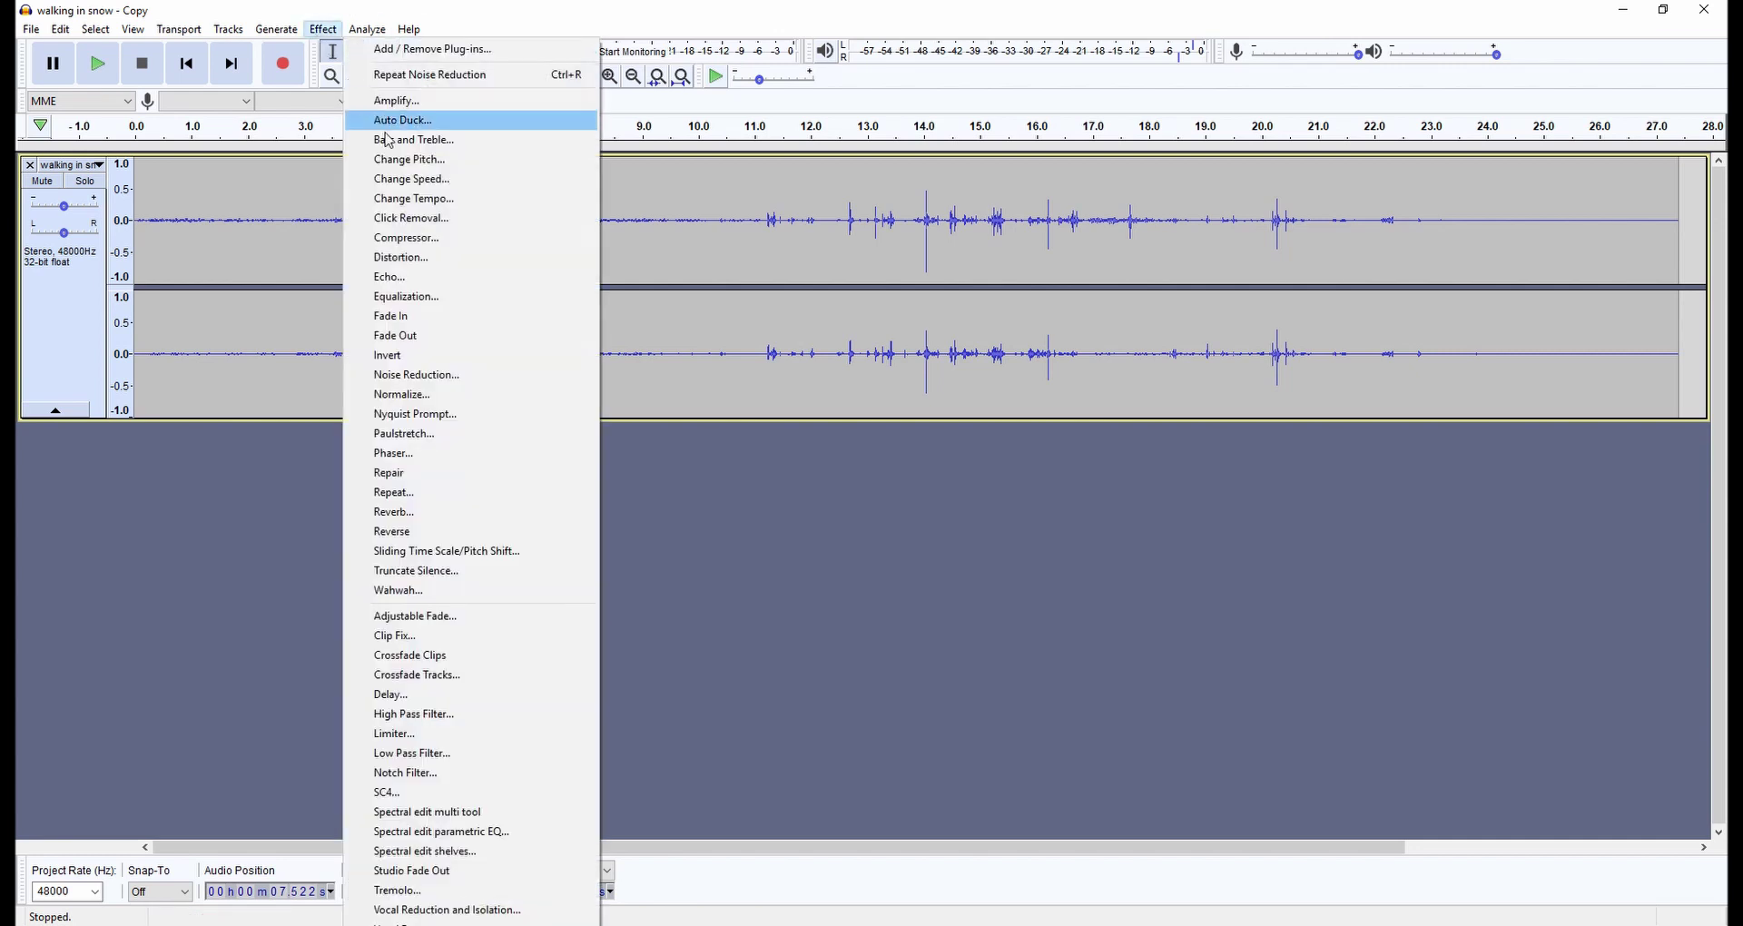